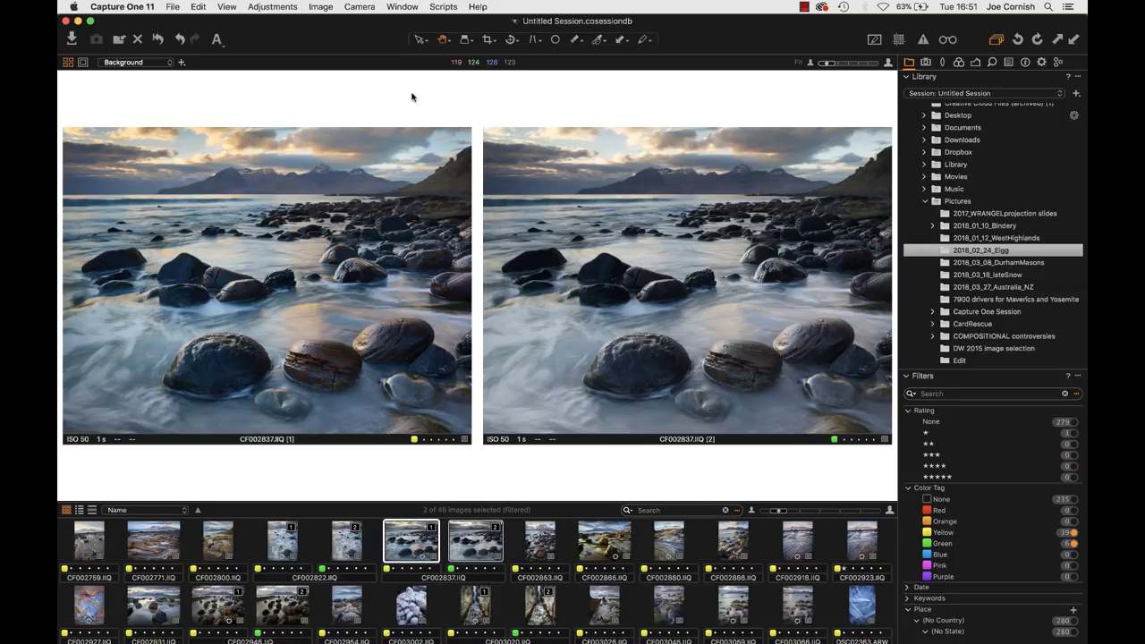
Hide the image browser and the tools so the two variants of CF002837.IIQ have more room side by side
key("ctrl+super+b")
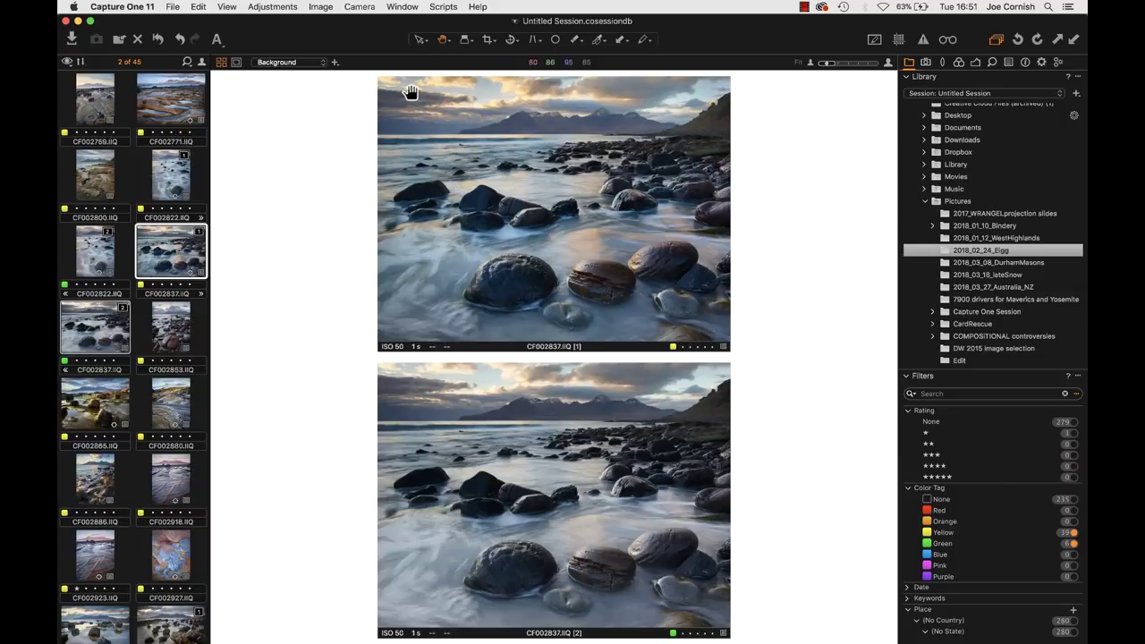
key("ctrl+super+b")
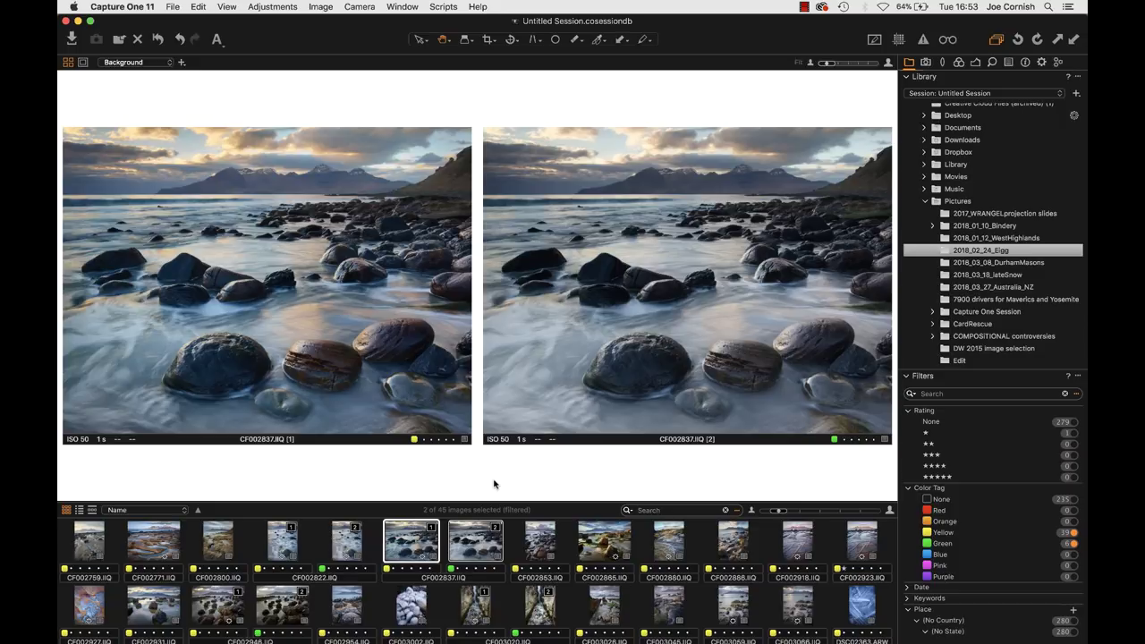
key("super+b")
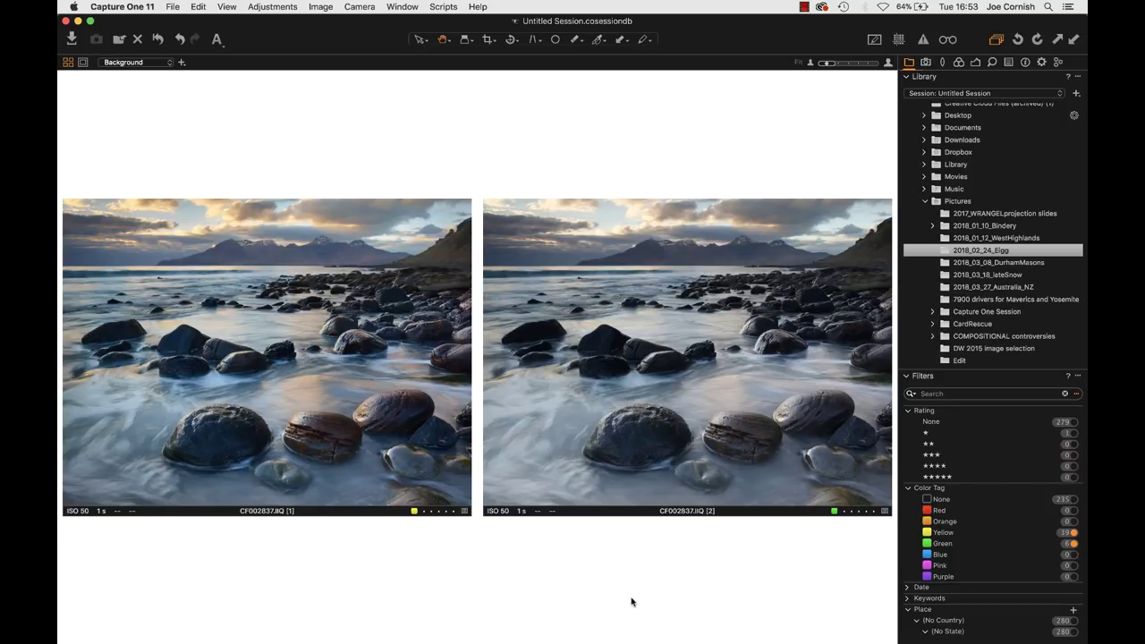
key("super+t")
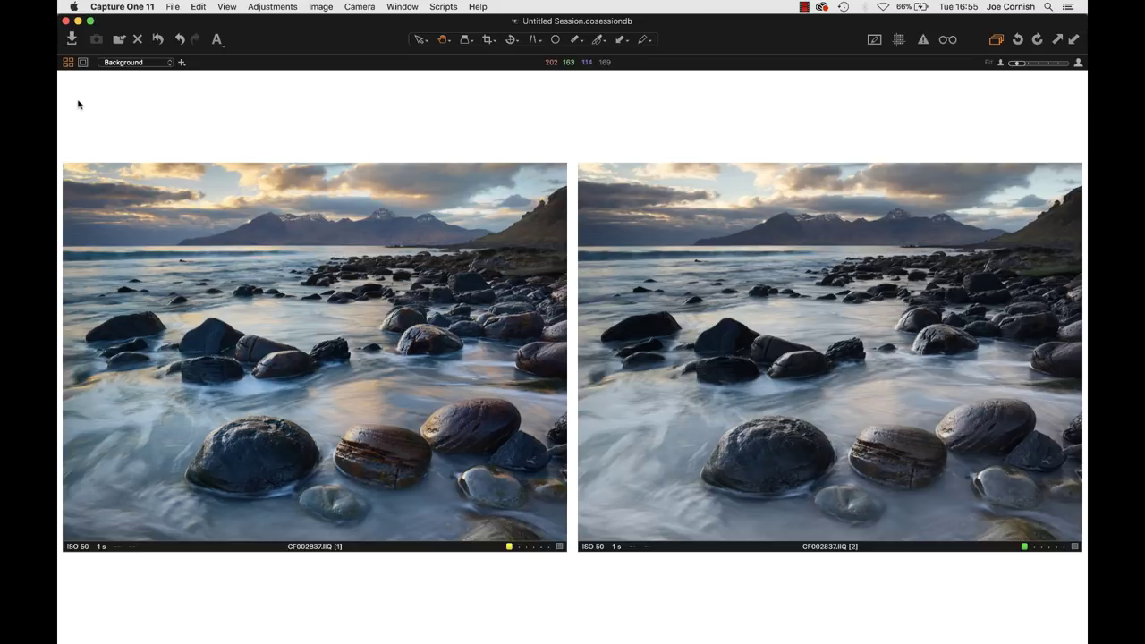
Alternate between the side-by-side variants and the first variant alone, ending with the first variant by itself
left_click(68, 63)
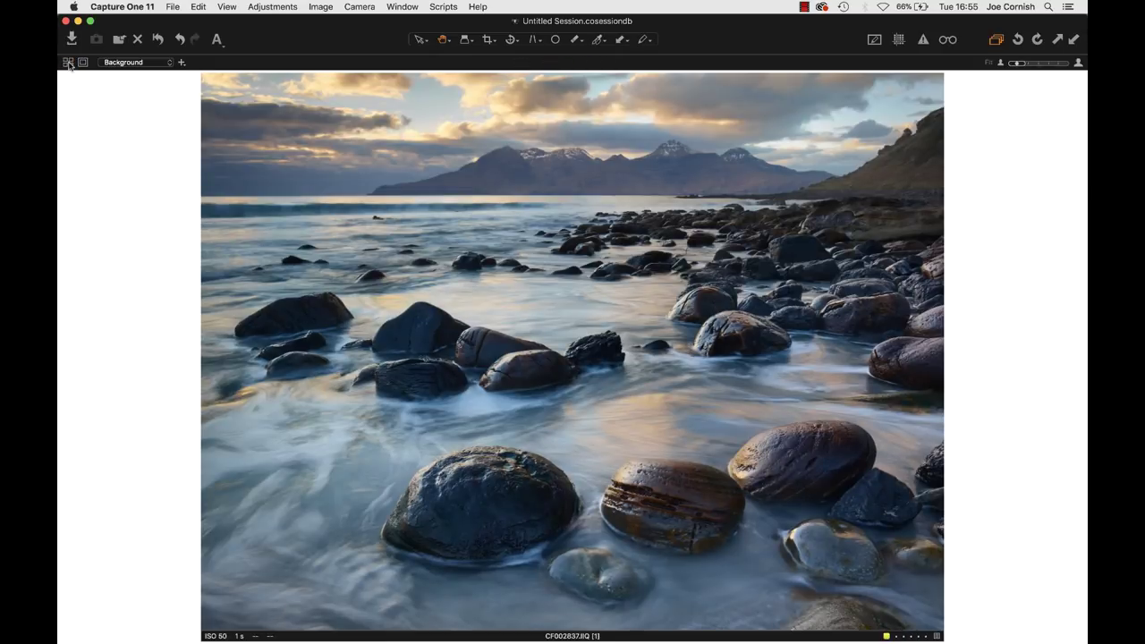
left_click(68, 63)
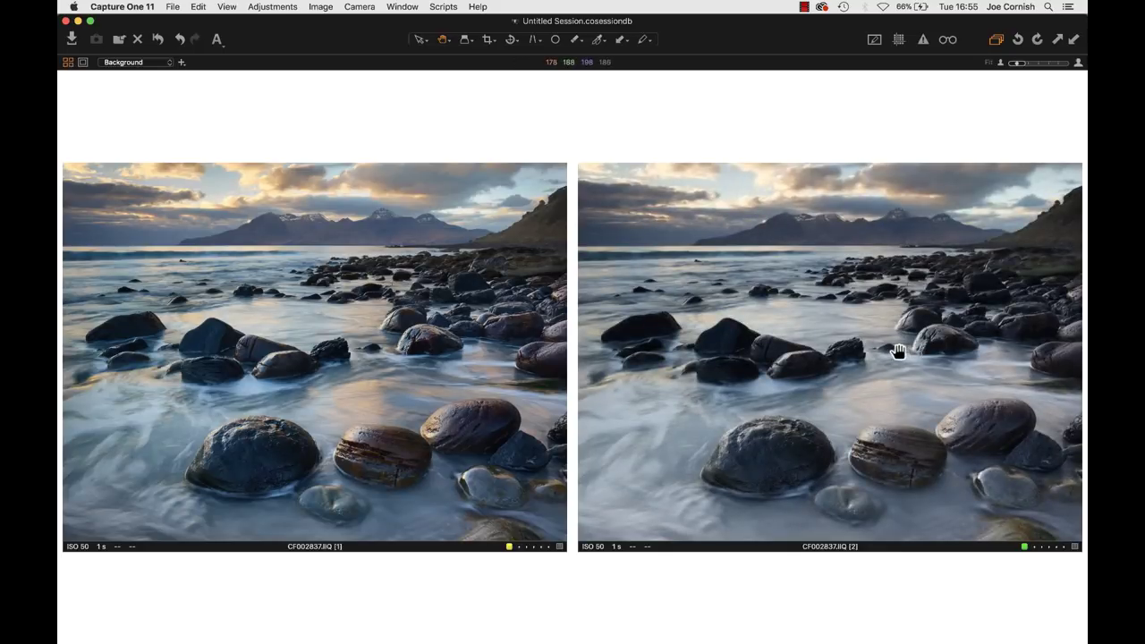
left_click(68, 63)
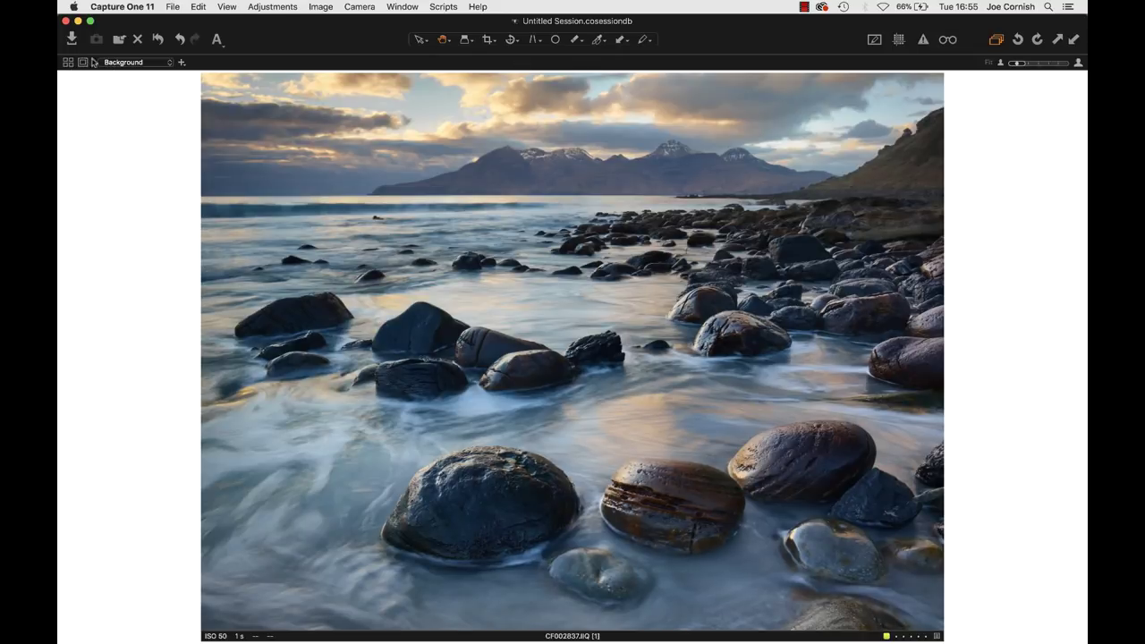
left_click(68, 63)
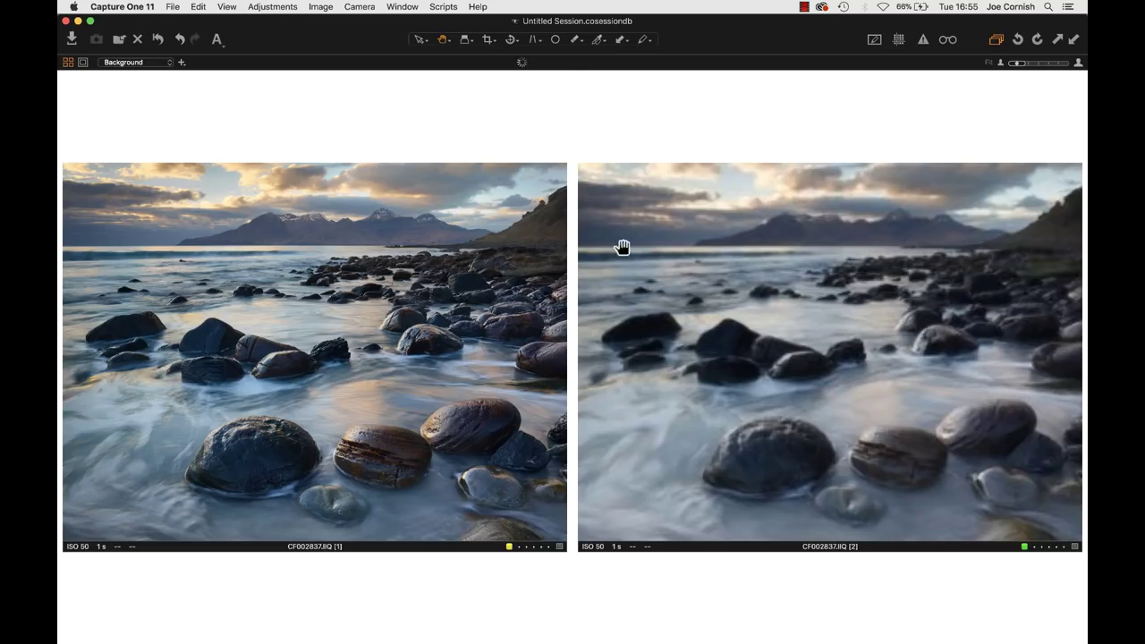
left_click(66, 63)
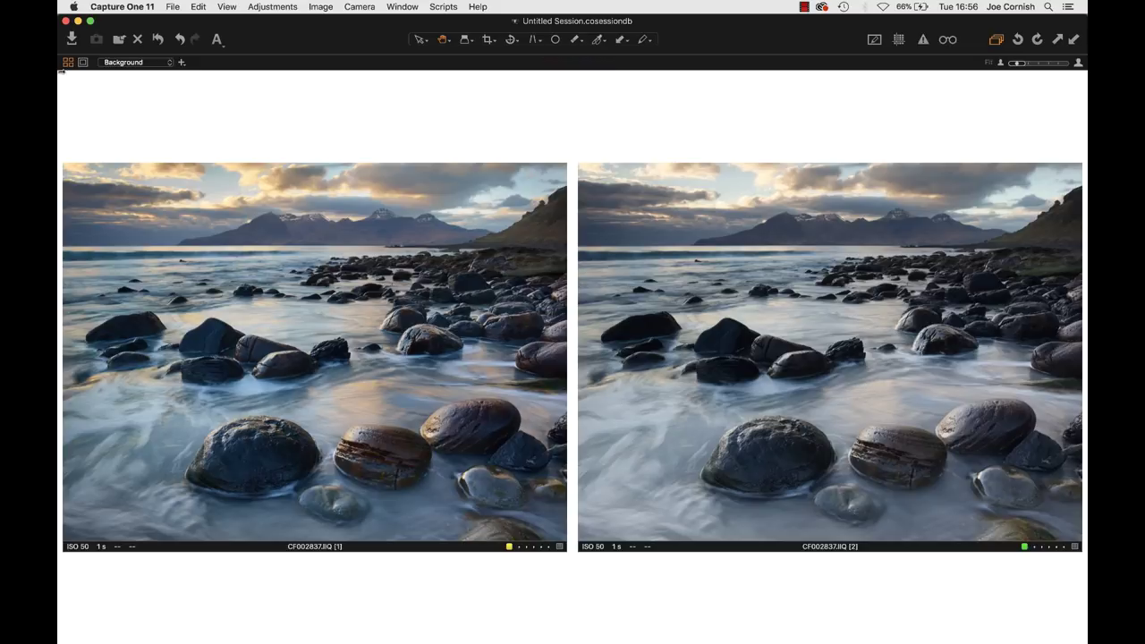
left_click(68, 61)
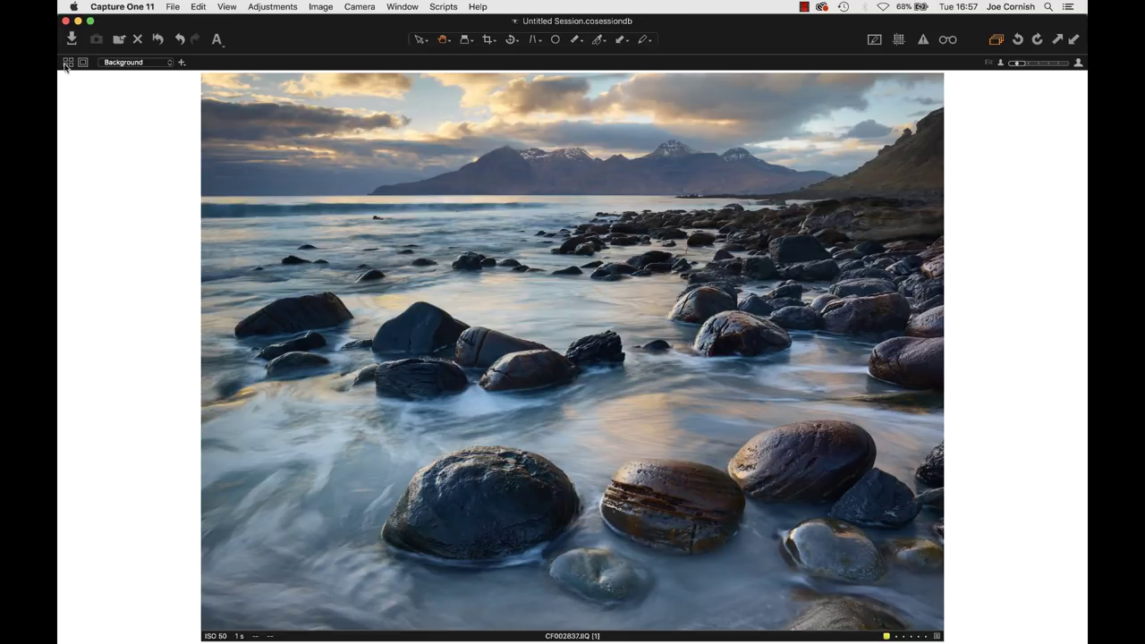
Bring back the tools and select Layer 1 among the local adjustment layers of the first variant
key("super+alt+t")
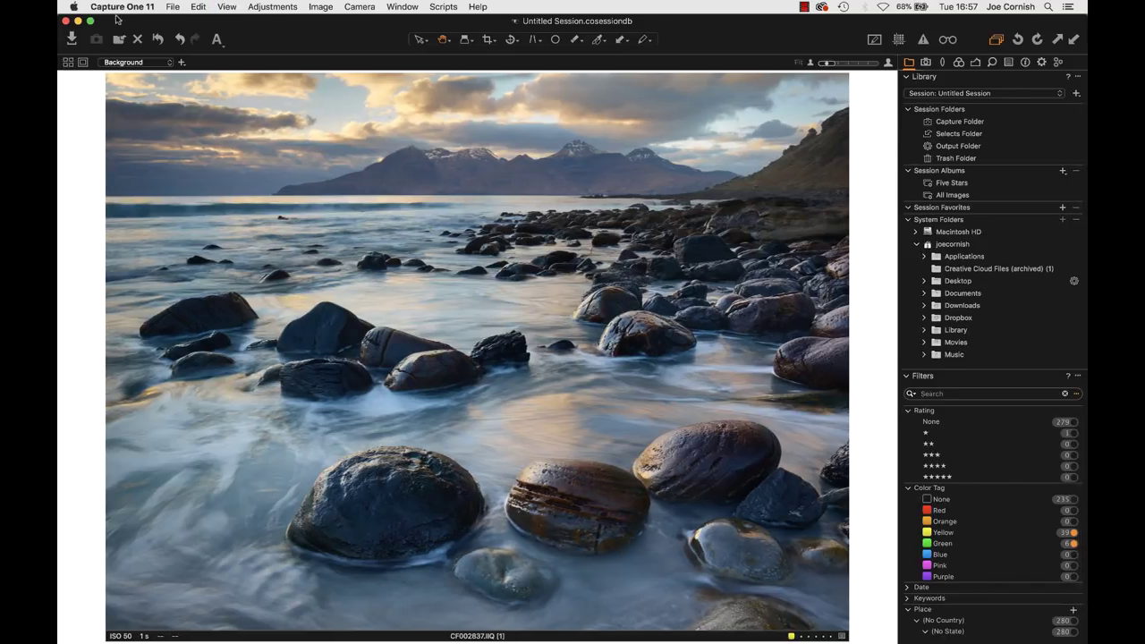
left_click(993, 63)
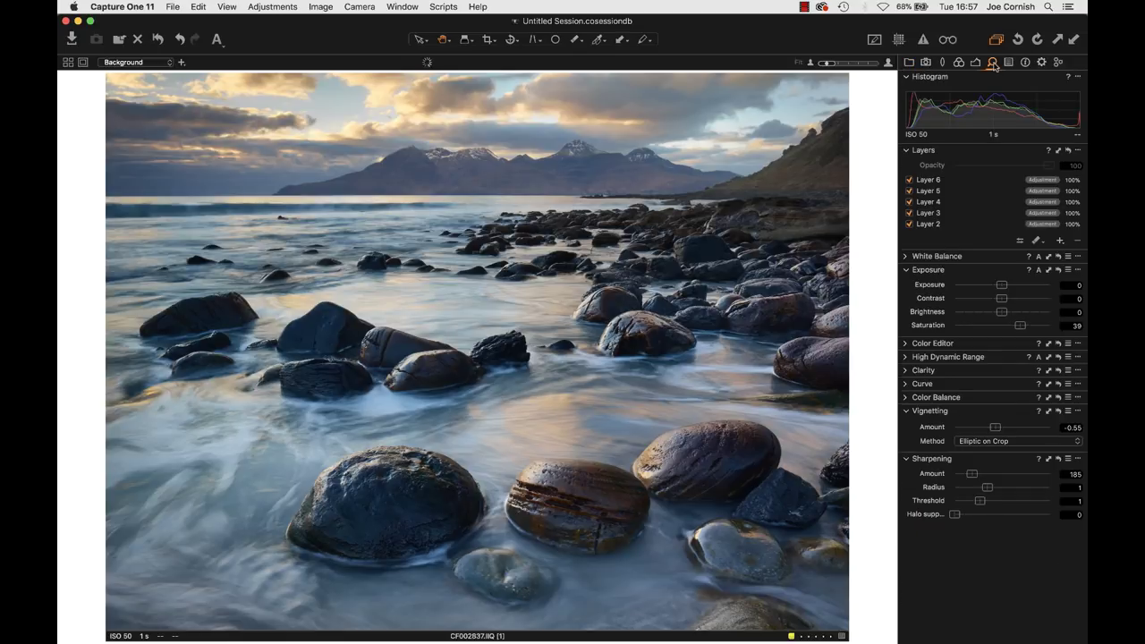
scroll(990, 198, "down", 2)
left_click(945, 224)
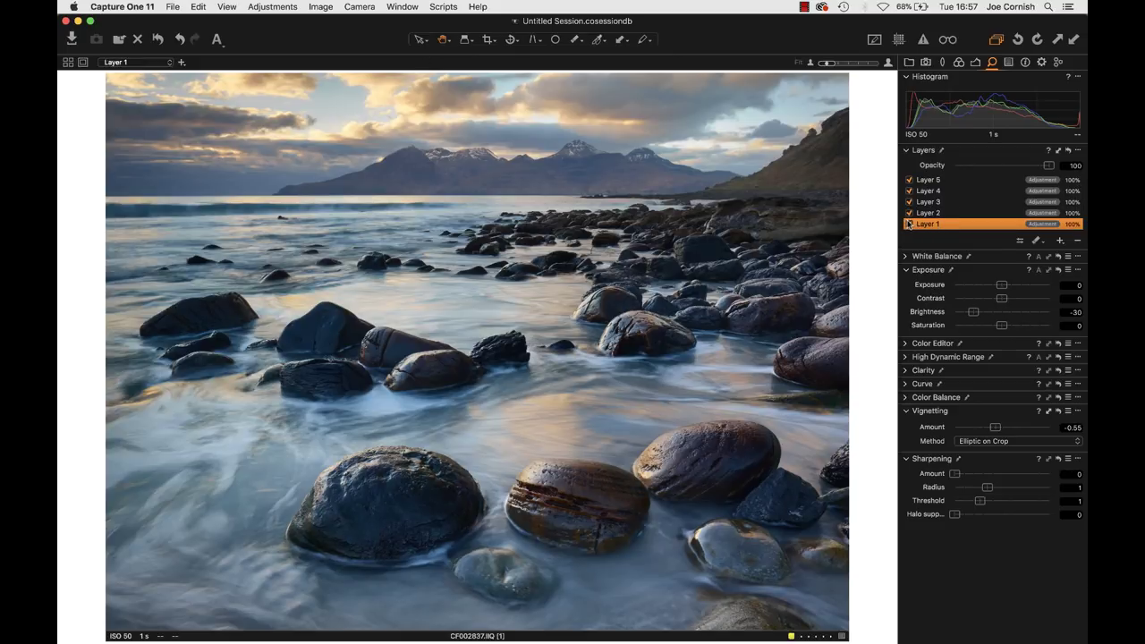
Compare the picture with Layer 1 disabled and enabled, leaving the layer enabled
left_click(909, 223)
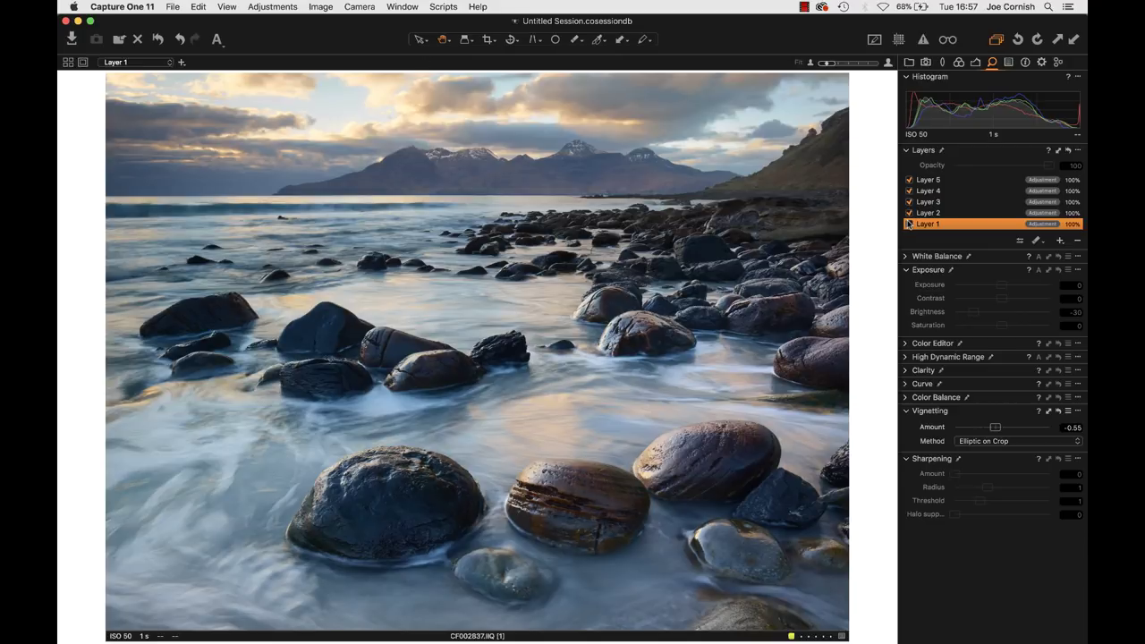
left_click(909, 224)
left_click(909, 224)
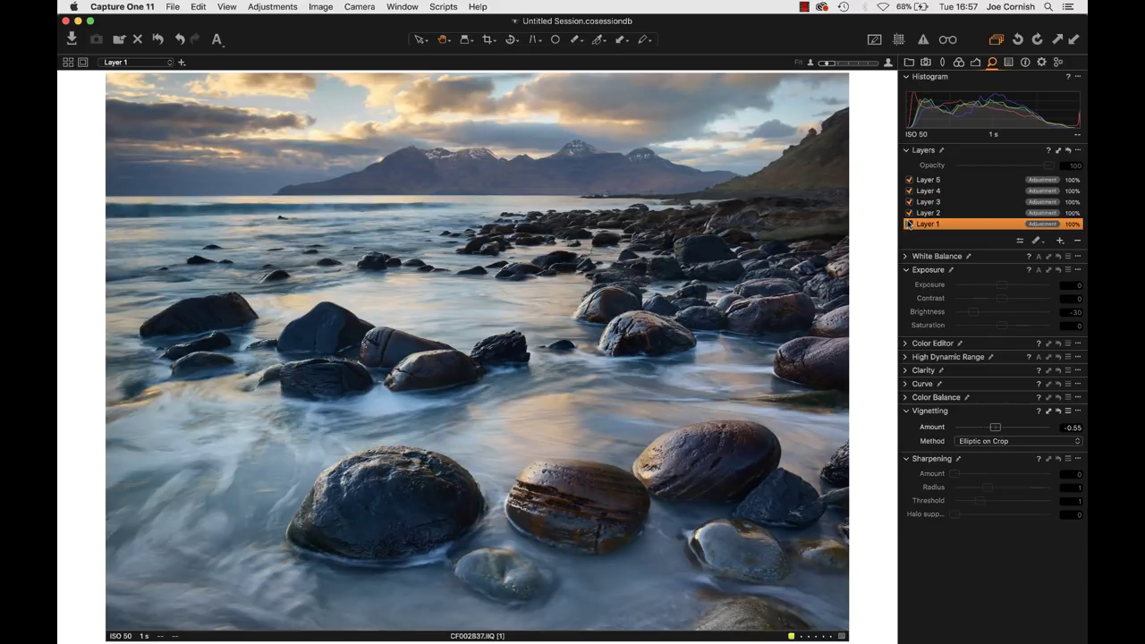
left_click(908, 224)
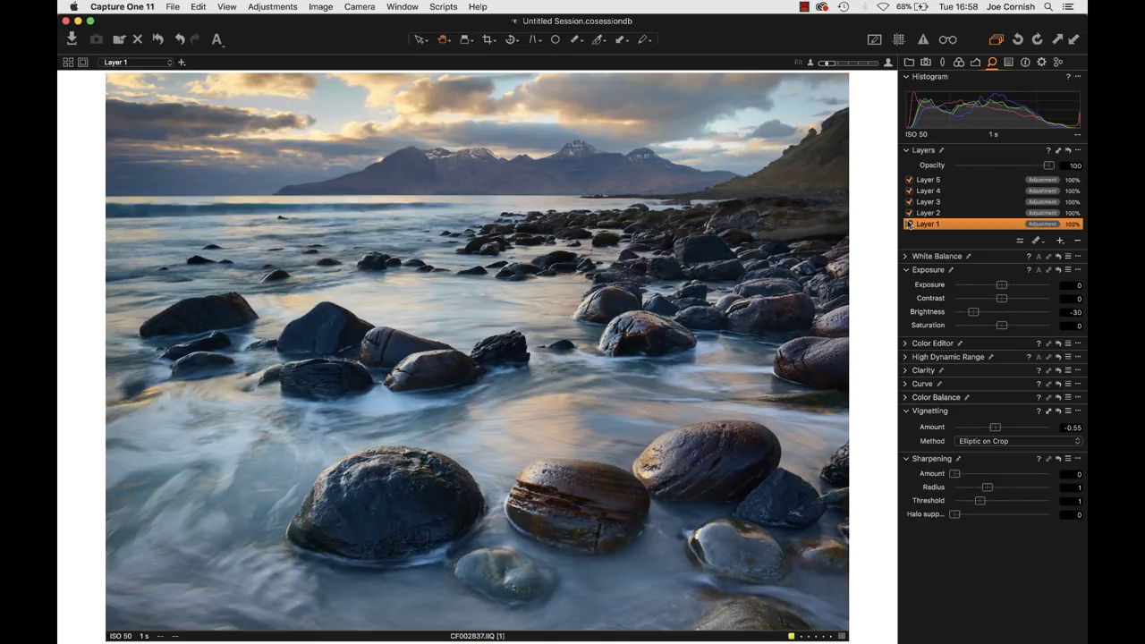
left_click(909, 224)
left_click(909, 224)
left_click(909, 224)
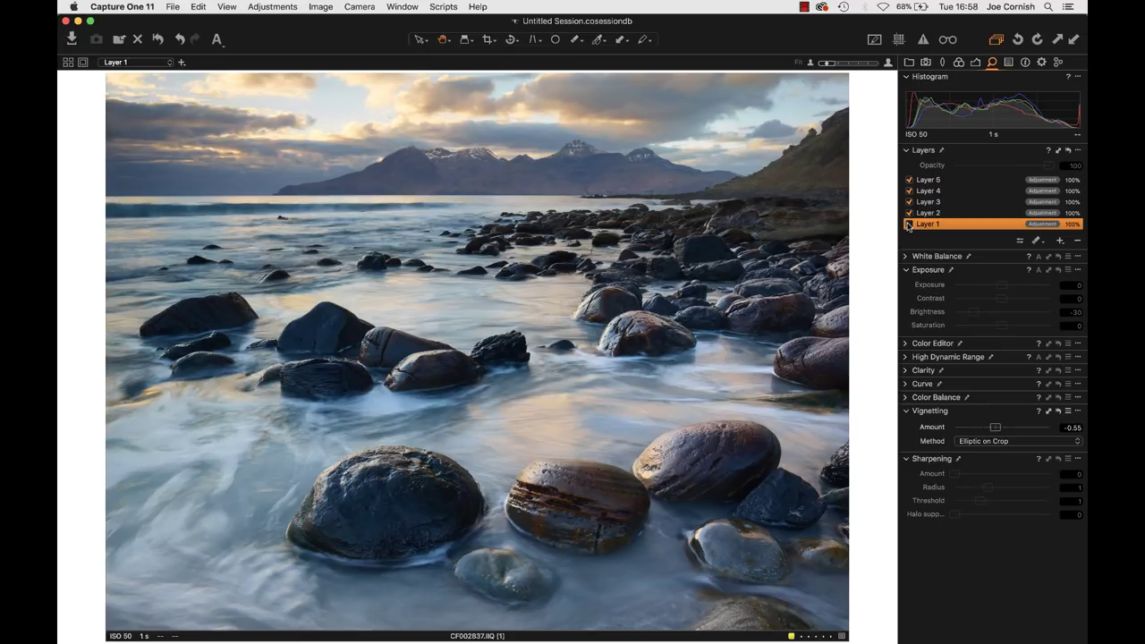
left_click(909, 224)
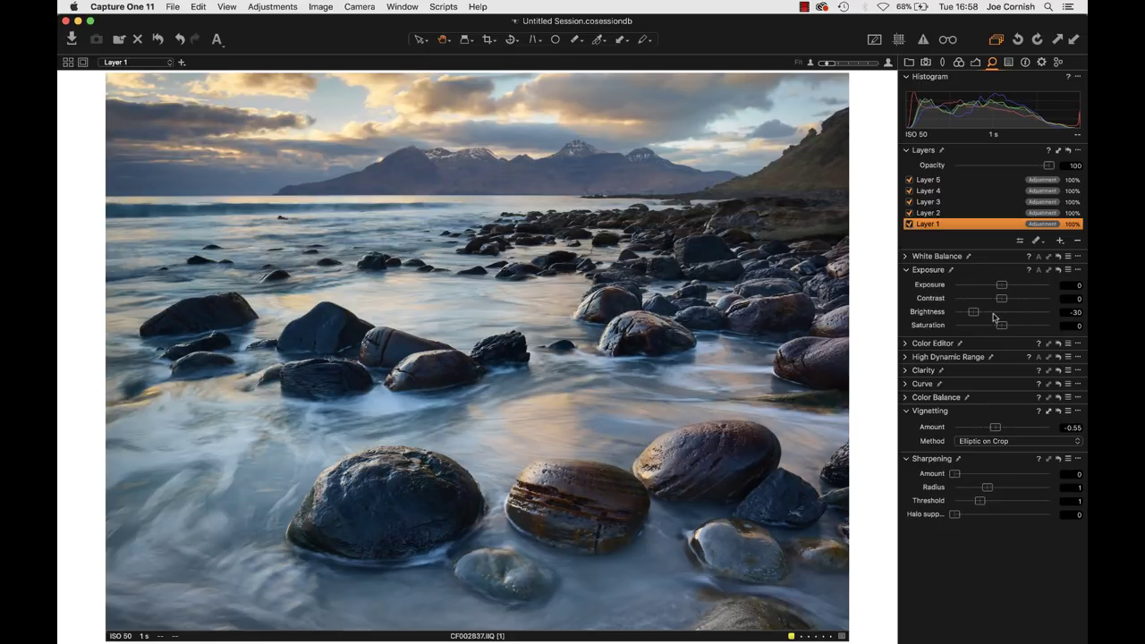
Set Layer 1's saturation to -53 and check its effect by disabling and re-enabling the layer
left_click_drag(1001, 326, 976, 327)
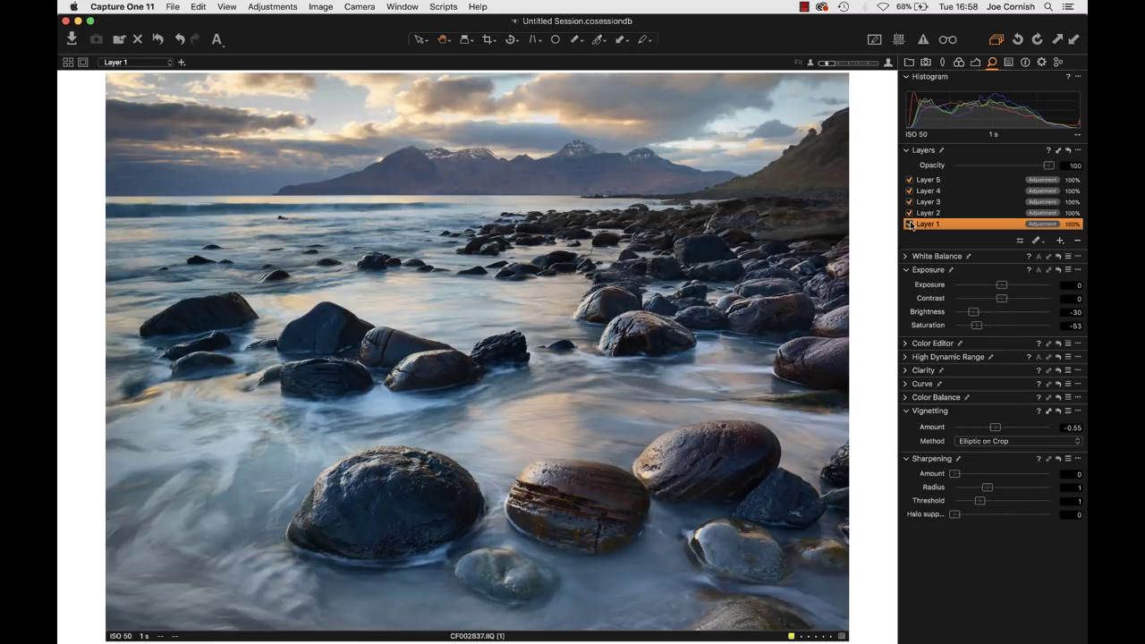
left_click(910, 225)
left_click(909, 224)
Activate a mask tool, then examine Layer 1's effect with the layer off and on and inspect its mask overlay
left_click(1037, 241)
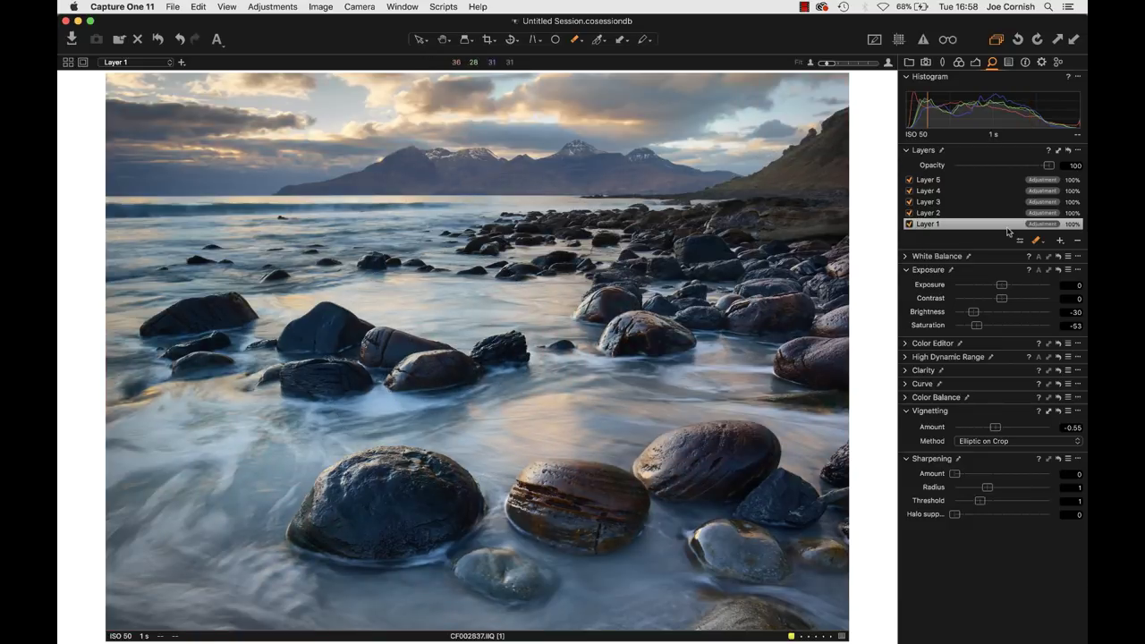
left_click(908, 224)
left_click(909, 224)
left_click(909, 224)
left_click(909, 223)
left_click(909, 224)
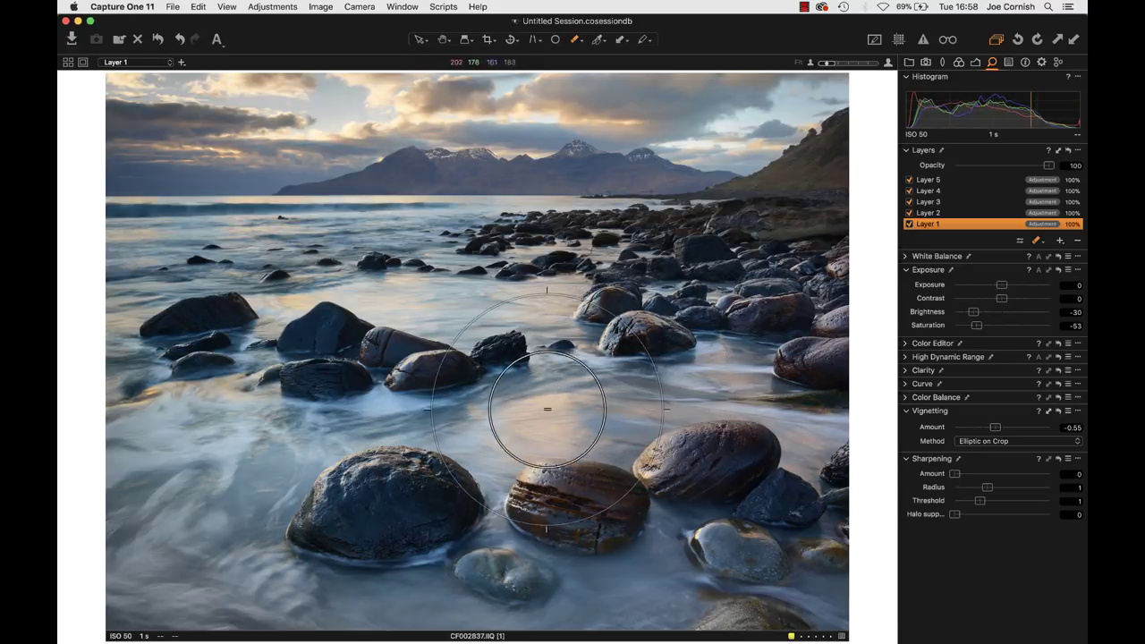
key("m")
key("m")
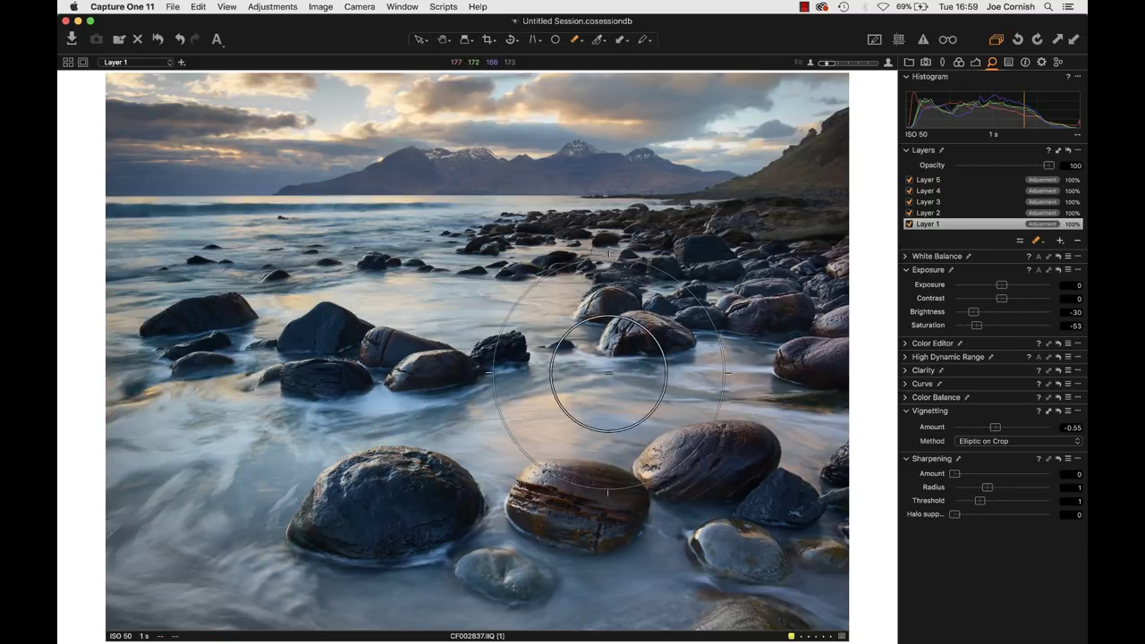
key("m")
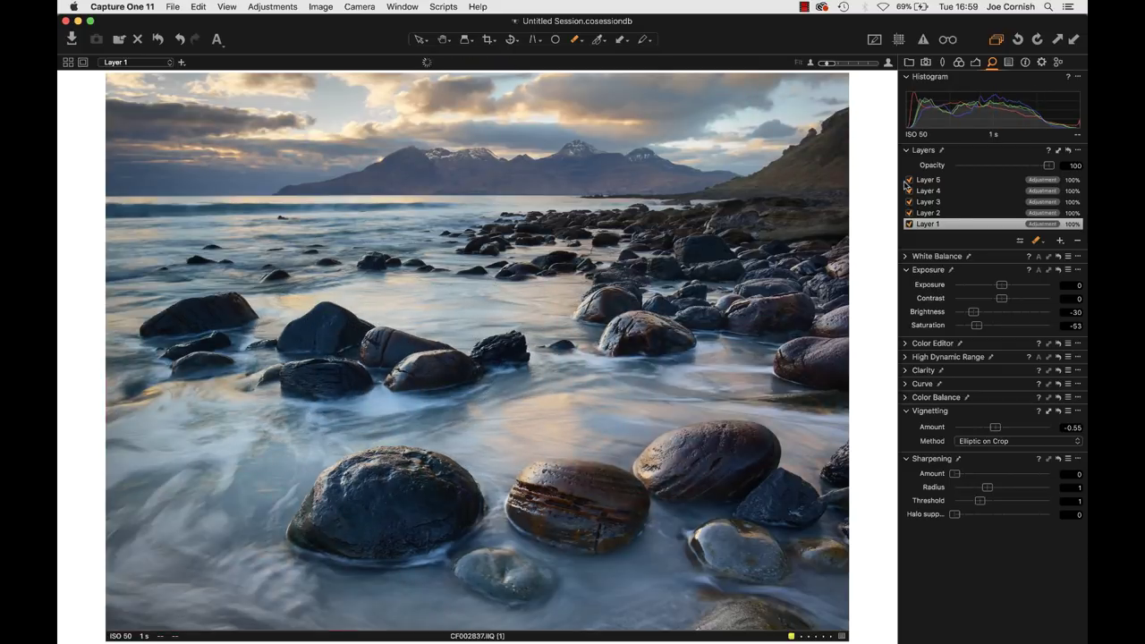
Compare the picture with and without Layer 2, and display that layer's High Dynamic Range settings
left_click(963, 212)
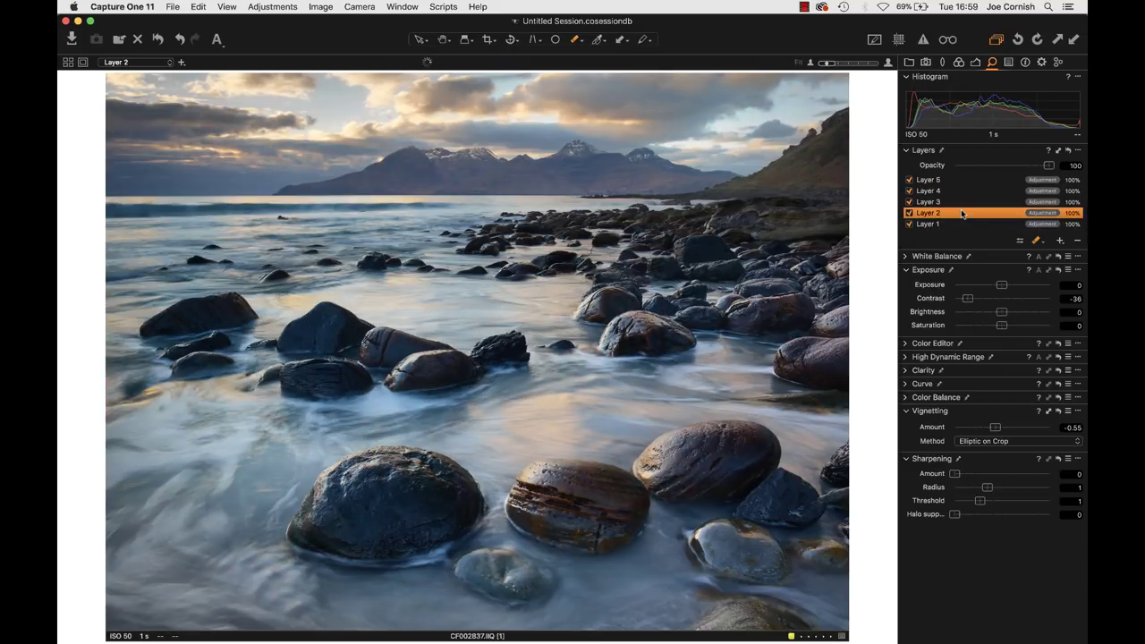
left_click(910, 213)
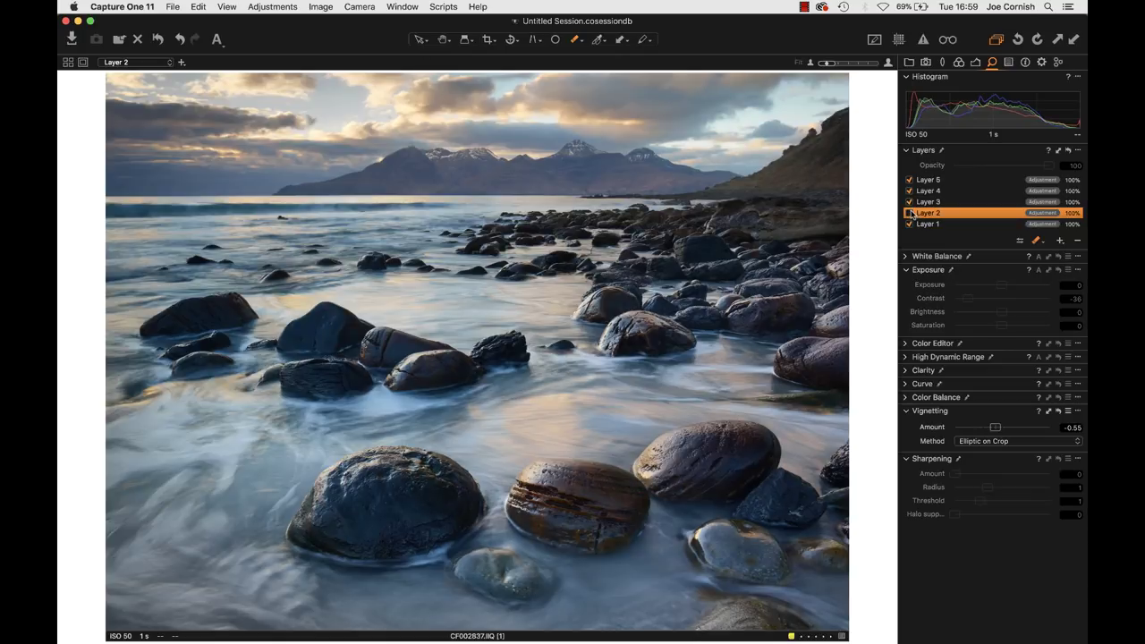
left_click(910, 213)
left_click(909, 213)
left_click(910, 213)
left_click(909, 213)
left_click(910, 213)
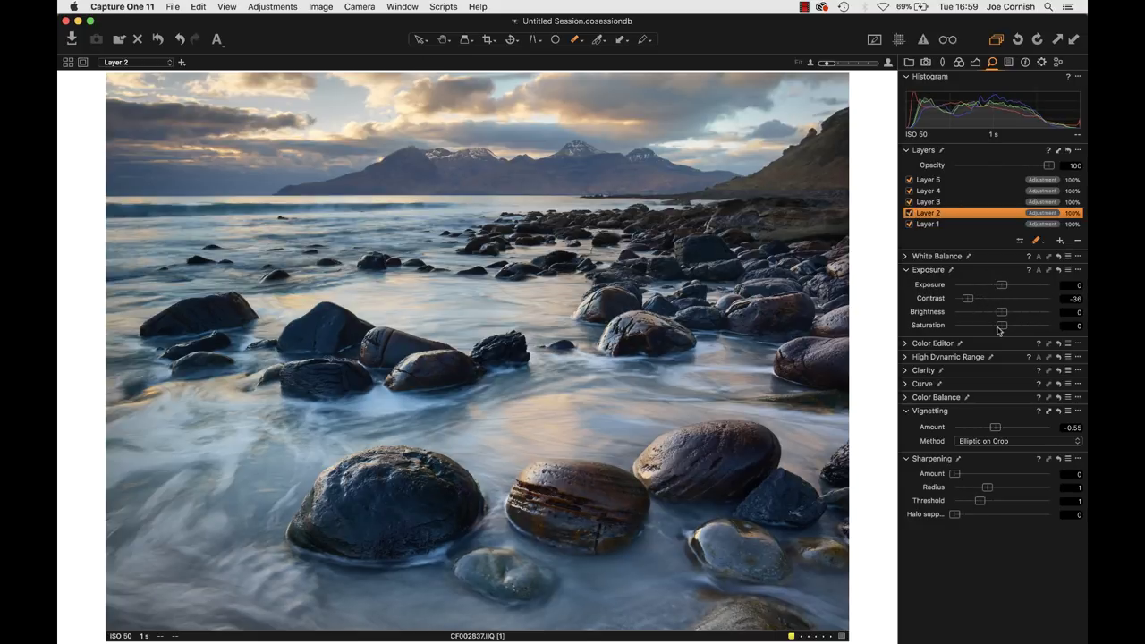
left_click(905, 357)
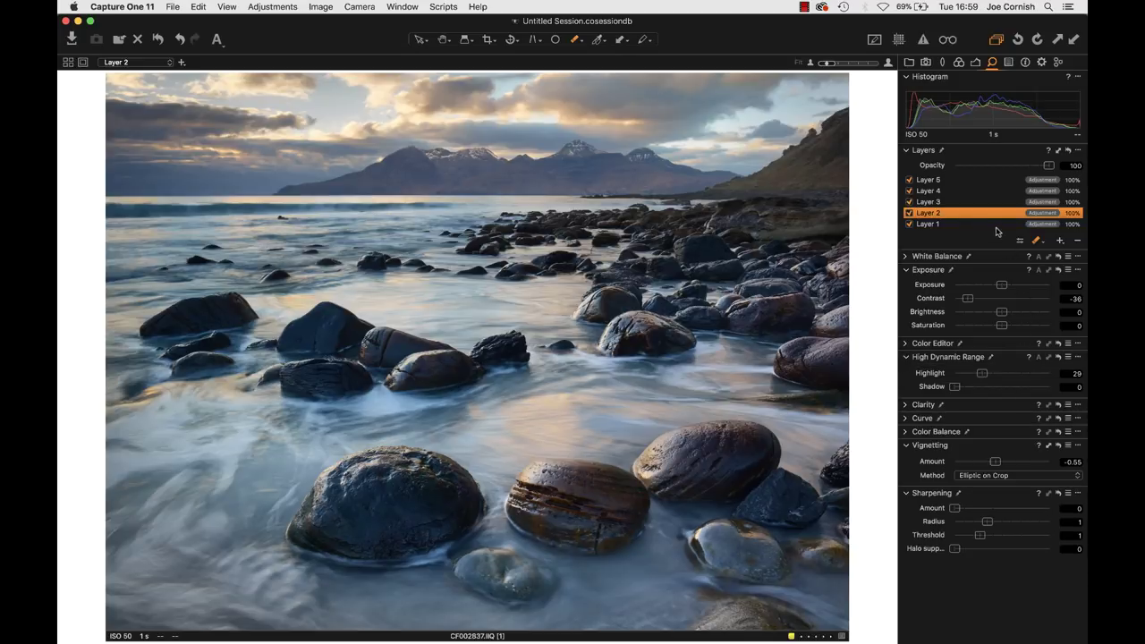
Compare the picture with and without Layer 3, leaving the layer enabled
left_click(966, 203)
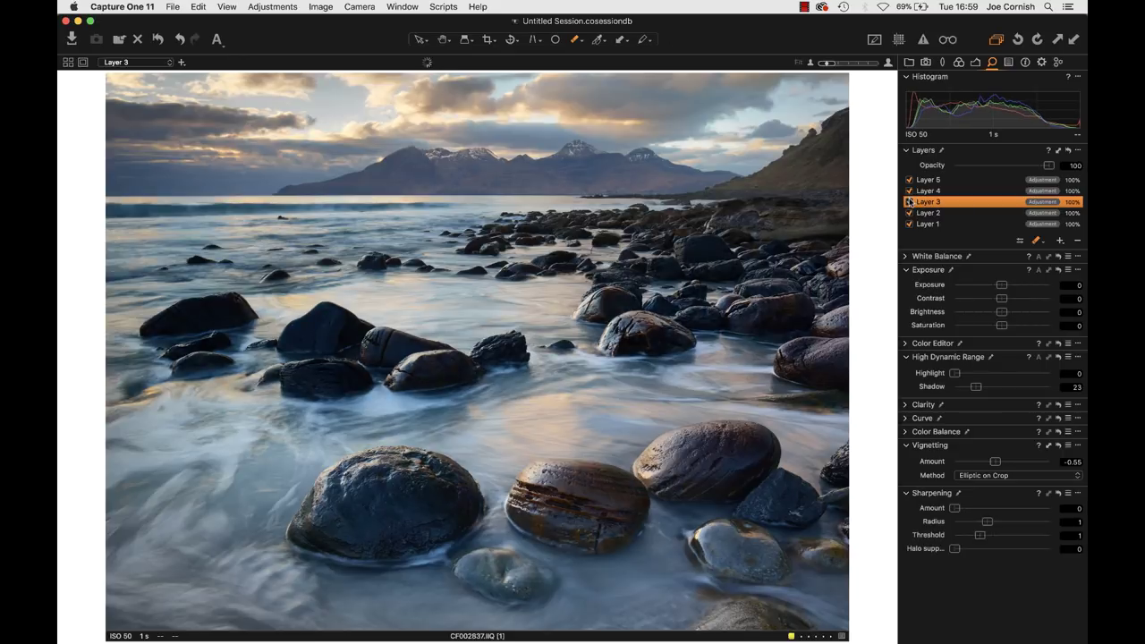
left_click(909, 202)
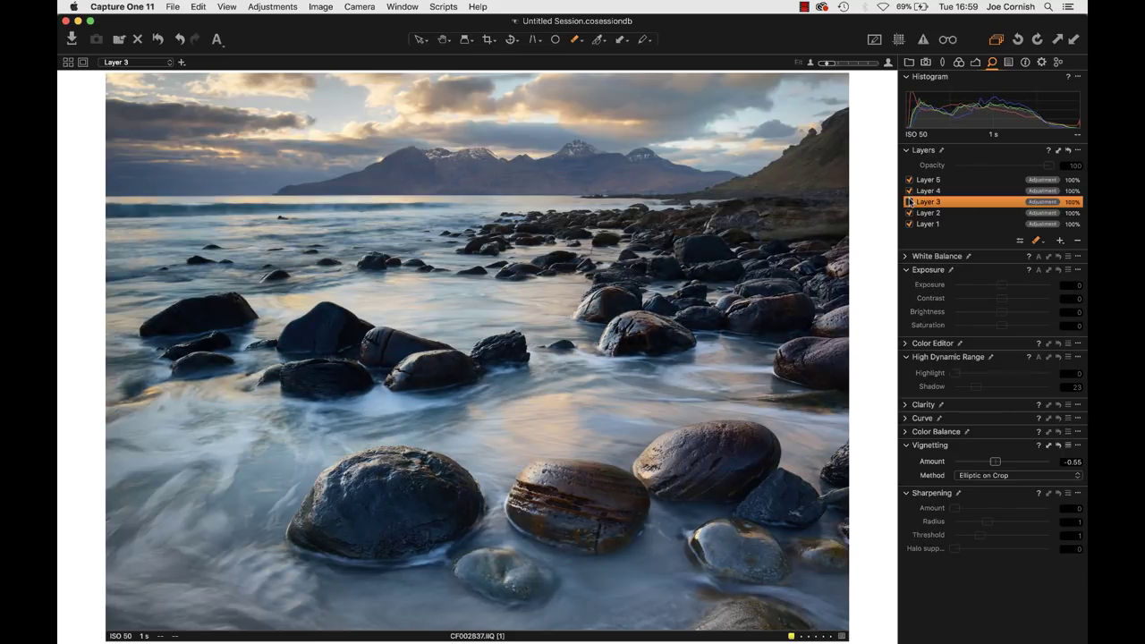
left_click(908, 202)
left_click(909, 202)
left_click(909, 202)
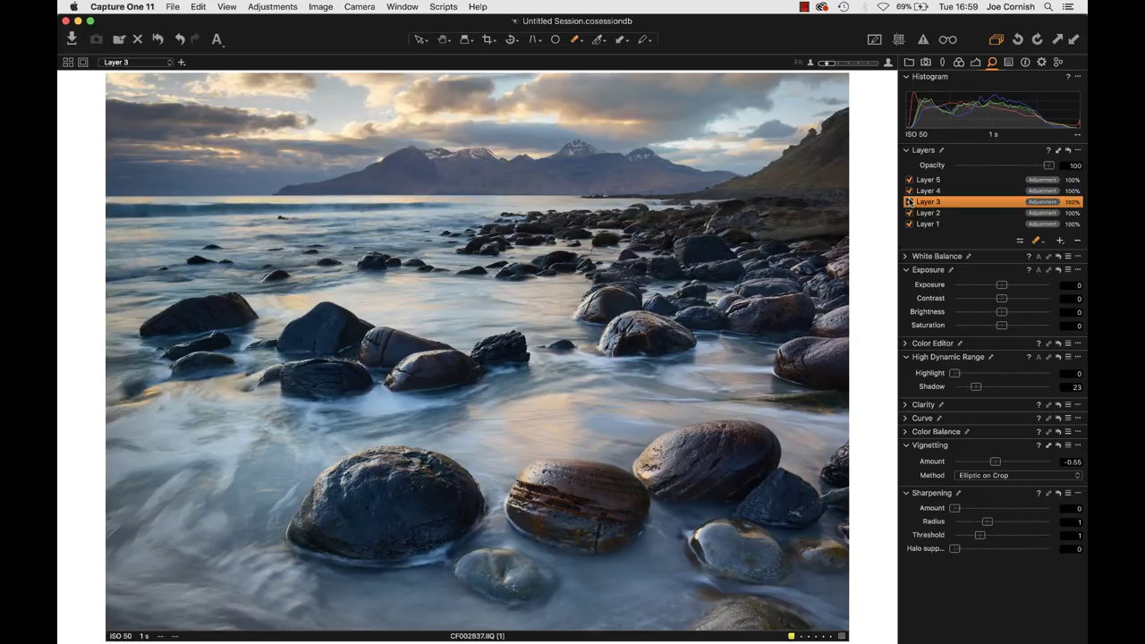
left_click(909, 202)
left_click(908, 202)
Activate the mask drawing brush and inspect Layer 3's mask, leaving the overlay hidden
left_click(1037, 240)
left_click(984, 247)
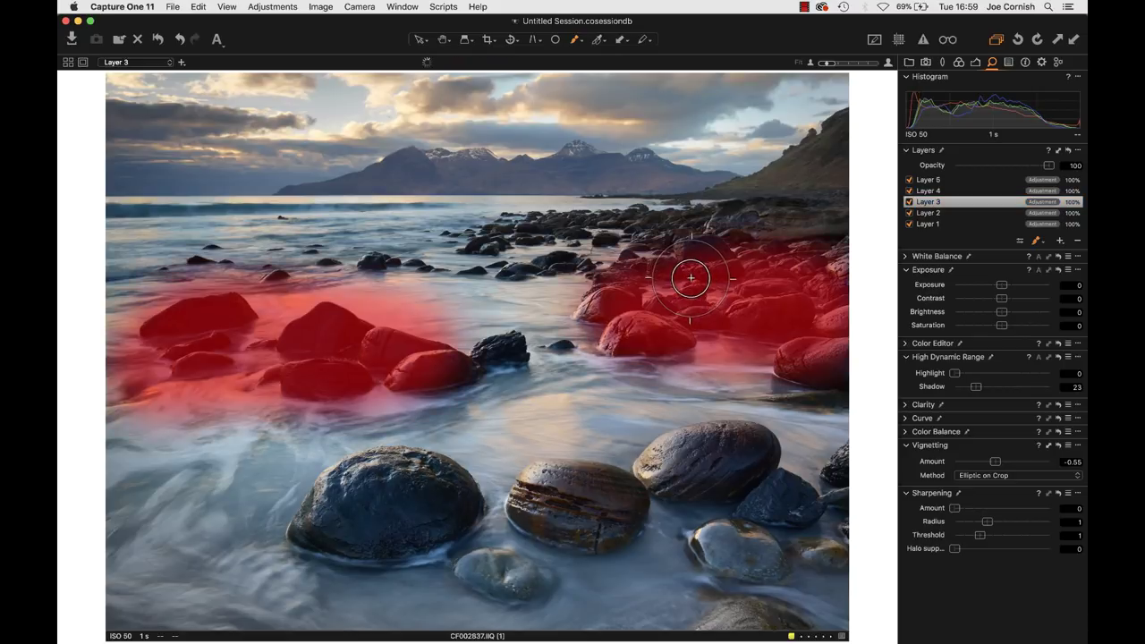
key("m")
key("m")
key("m")
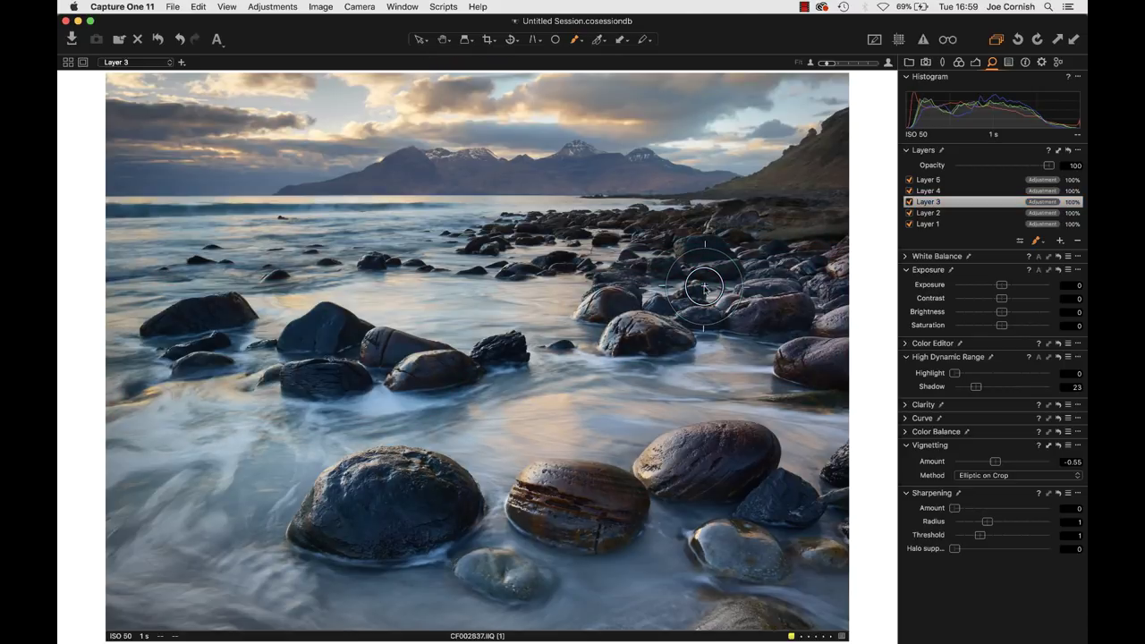
Enlarge the brush and extend Layer 3's mask over the more distant shoreline rocks, displaying the mask overlay
right_click(704, 286)
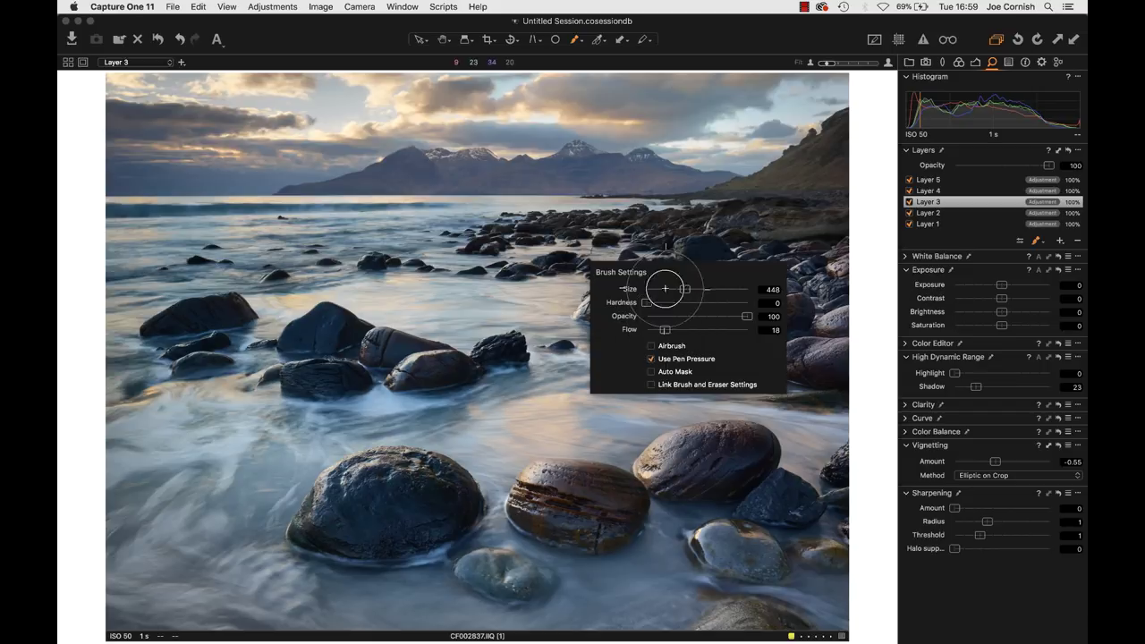
right_click(690, 240)
left_click_drag(698, 238, 716, 238)
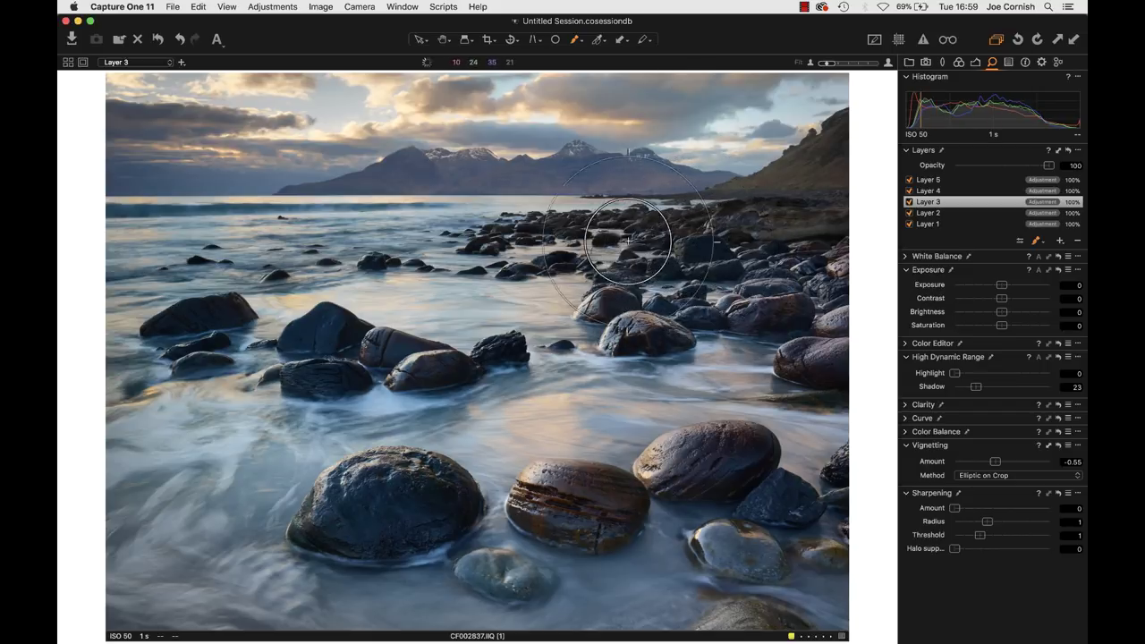
key("m")
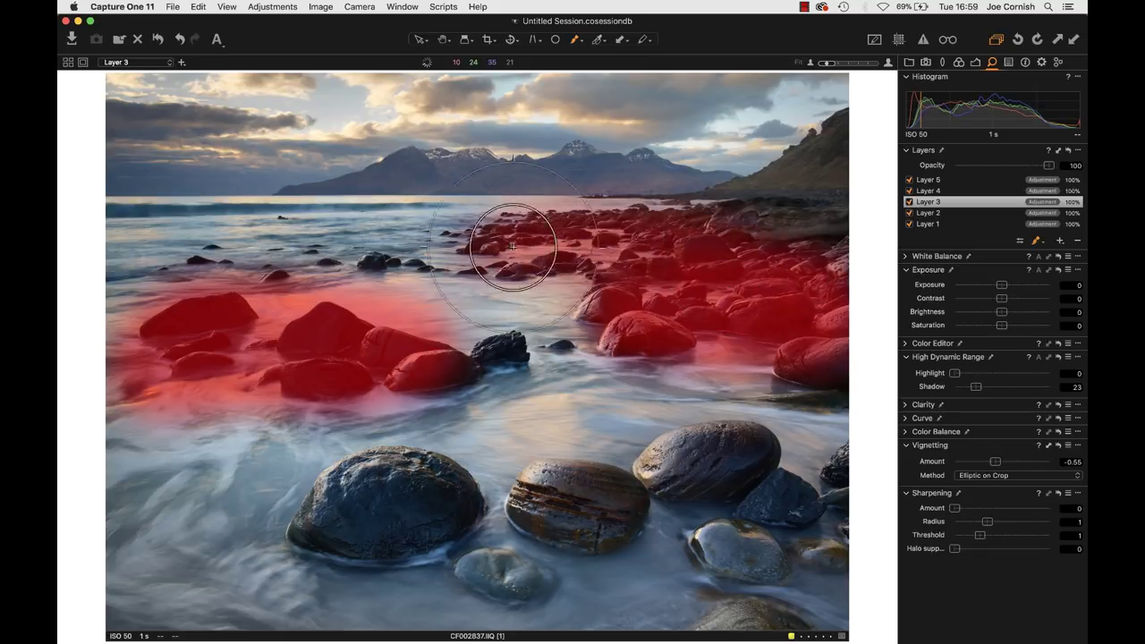
Inspect Layer 3's mask coverage by switching its overlay off and on, leaving the overlay hidden
key("m")
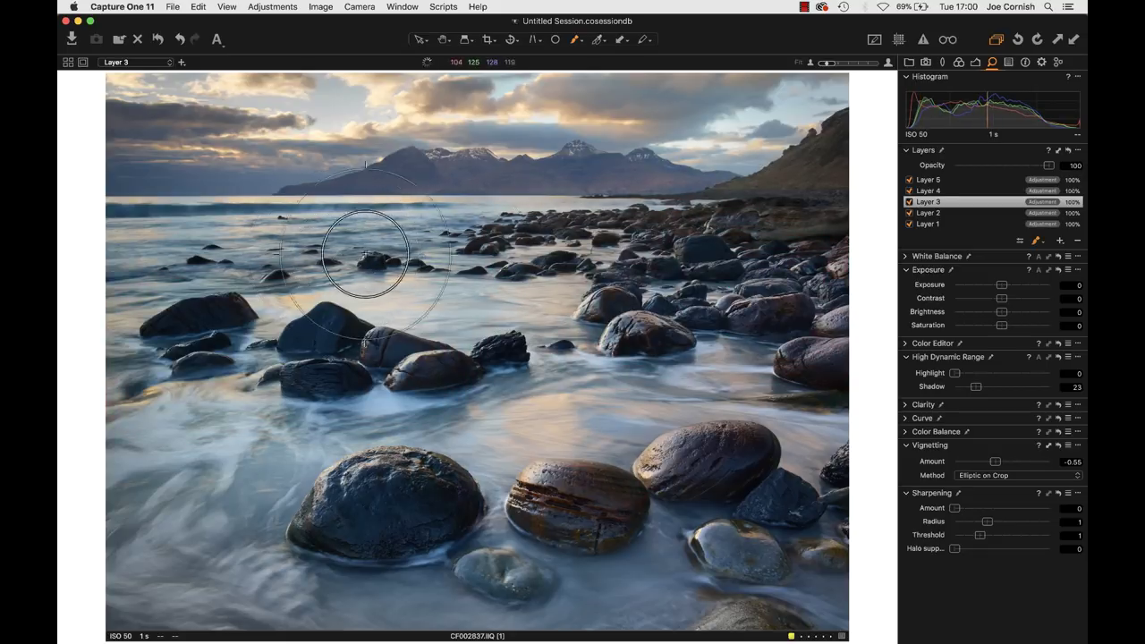
key("m")
key("m")
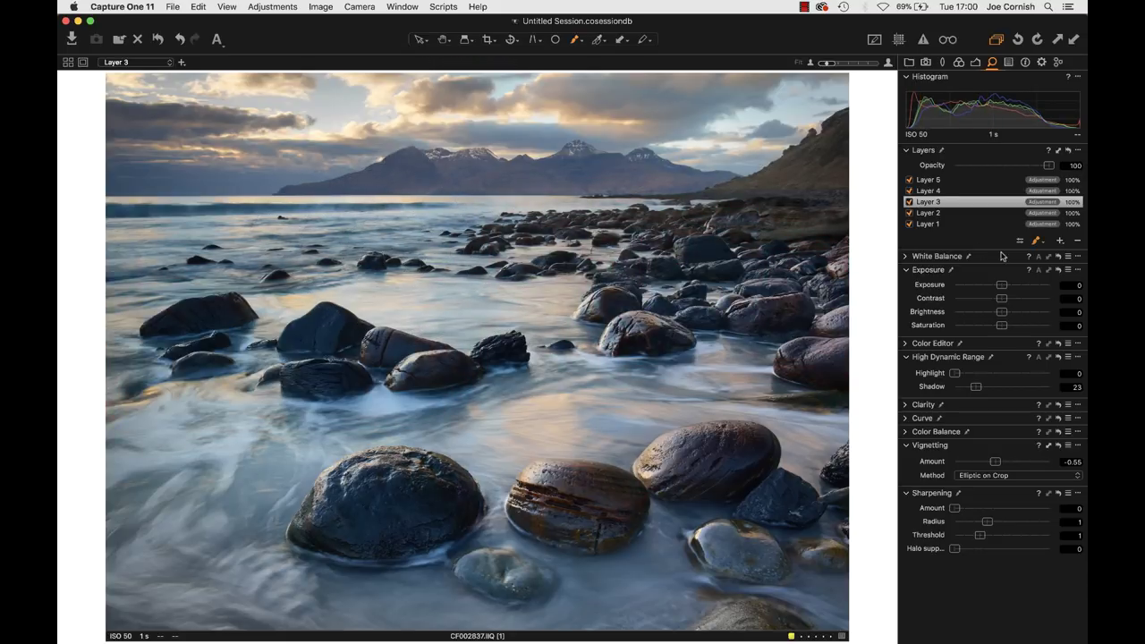
key("m")
key("m")
Set Layer 3's Contrast to -16 and Brightness to 4, try Shadow at 100, and settle Shadow at 17
left_click_drag(975, 387, 971, 387)
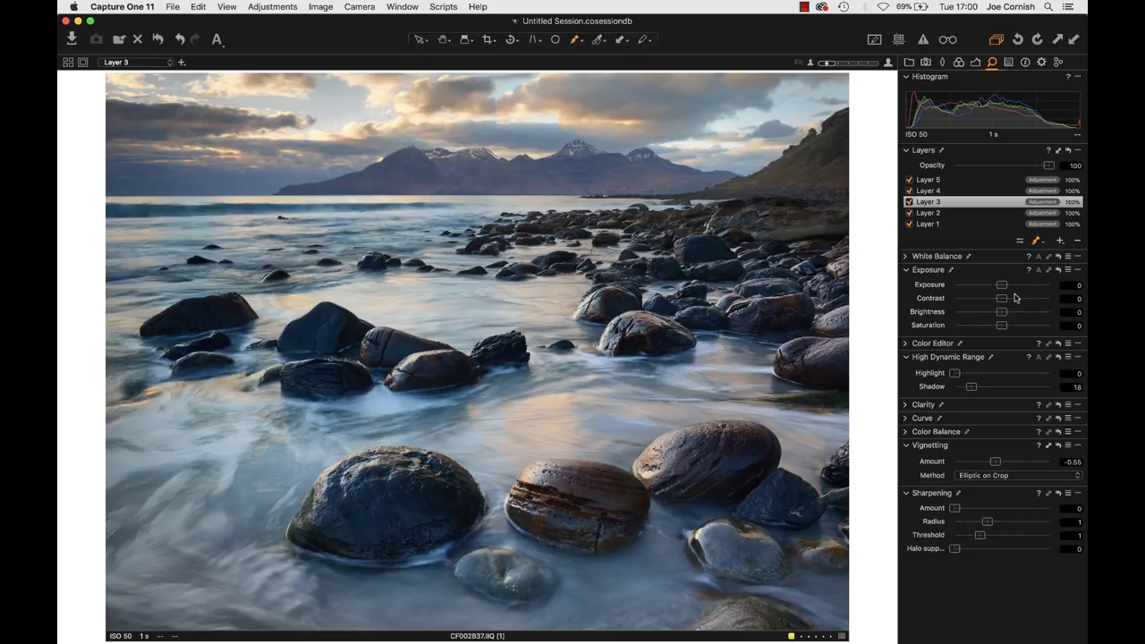
left_click_drag(1002, 299, 986, 300)
left_click_drag(1001, 311, 1005, 311)
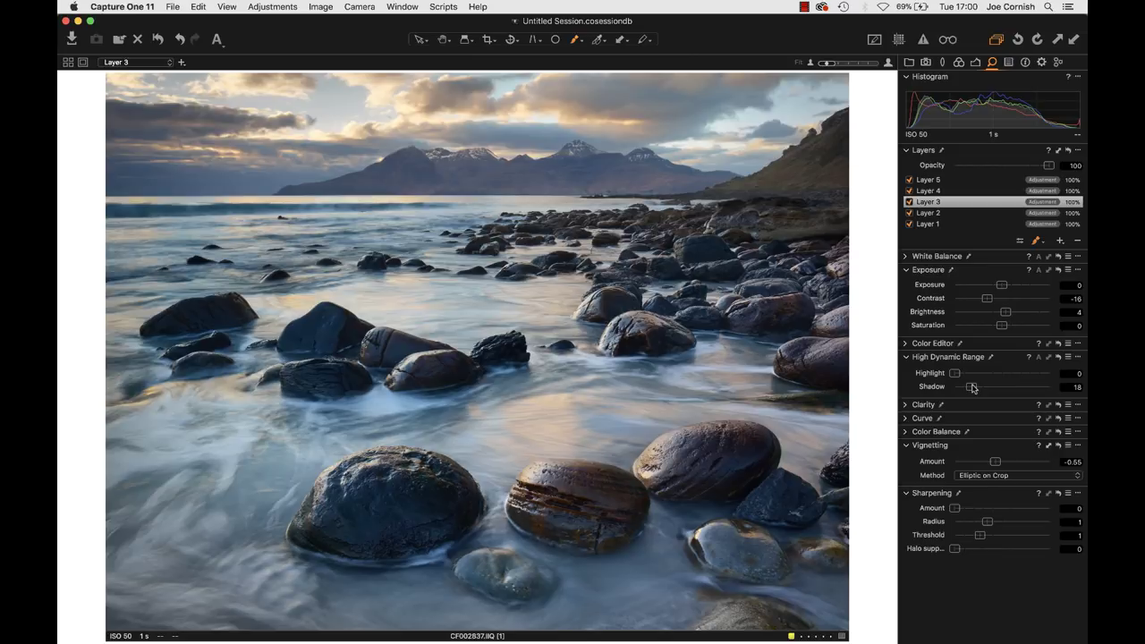
left_click_drag(972, 387, 1087, 371)
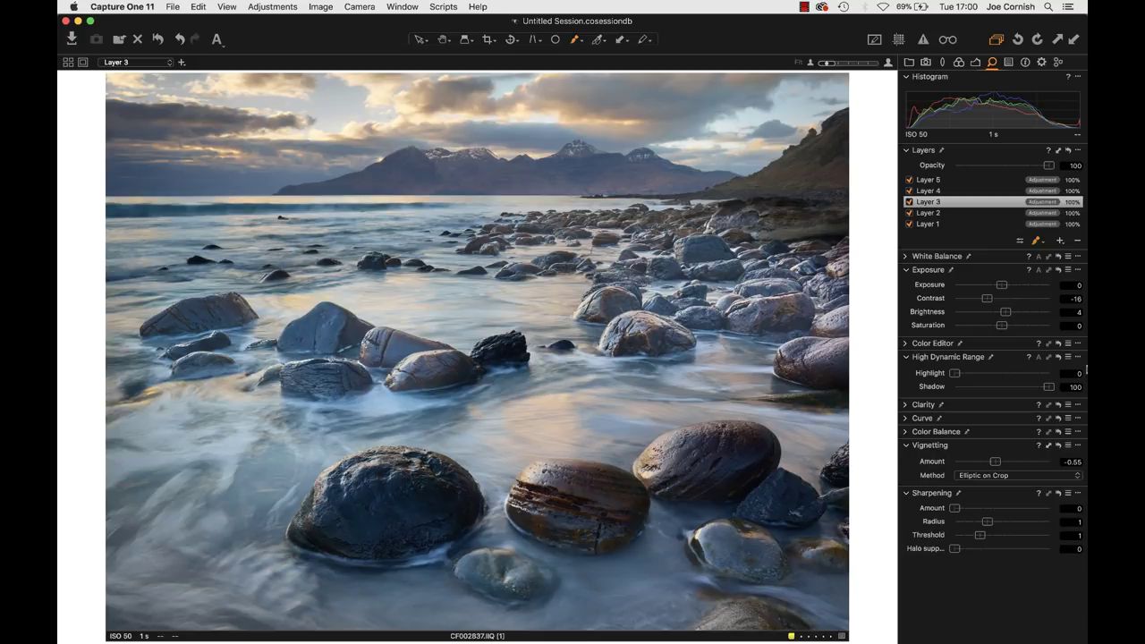
left_click_drag(1066, 373, 971, 386)
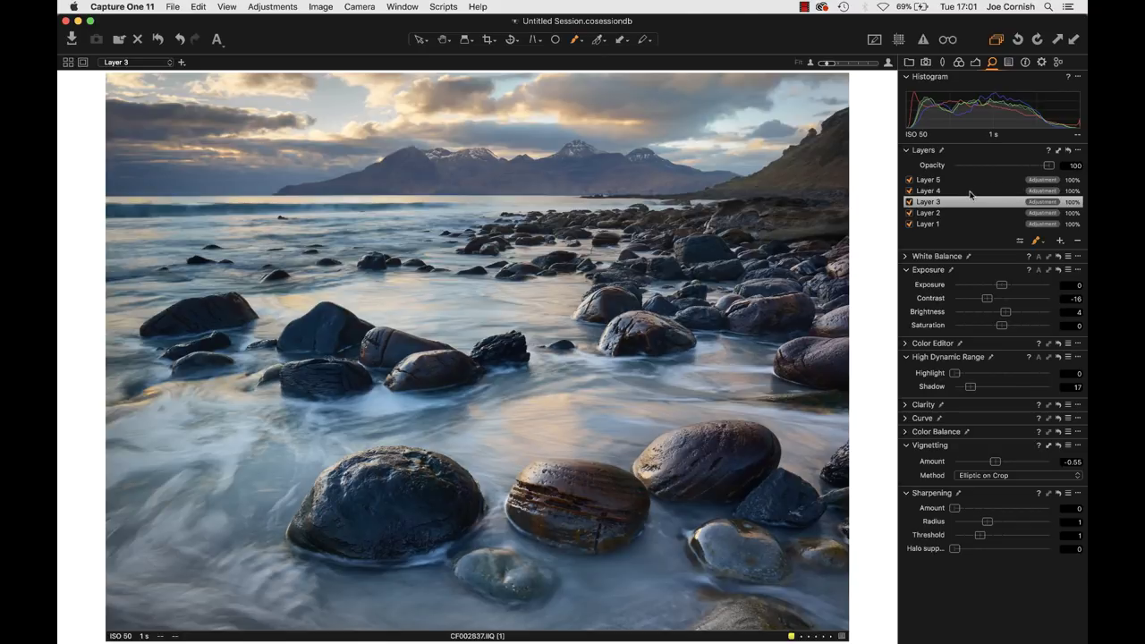
Select Layer 4 and compare the picture with and without it, leaving the layer enabled
left_click(970, 191)
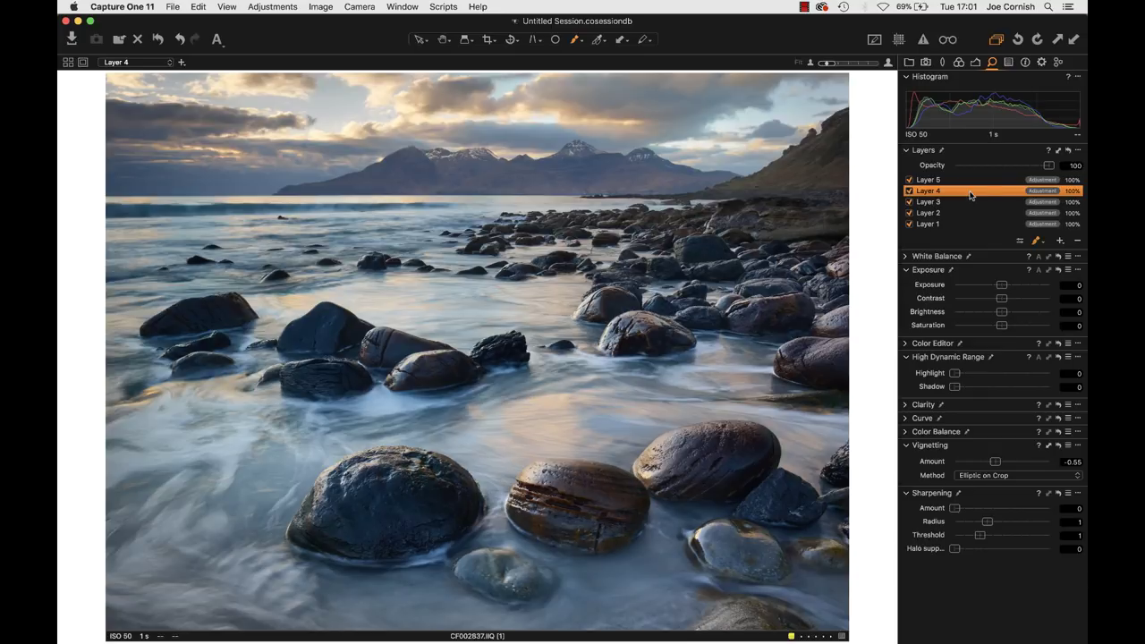
left_click(909, 190)
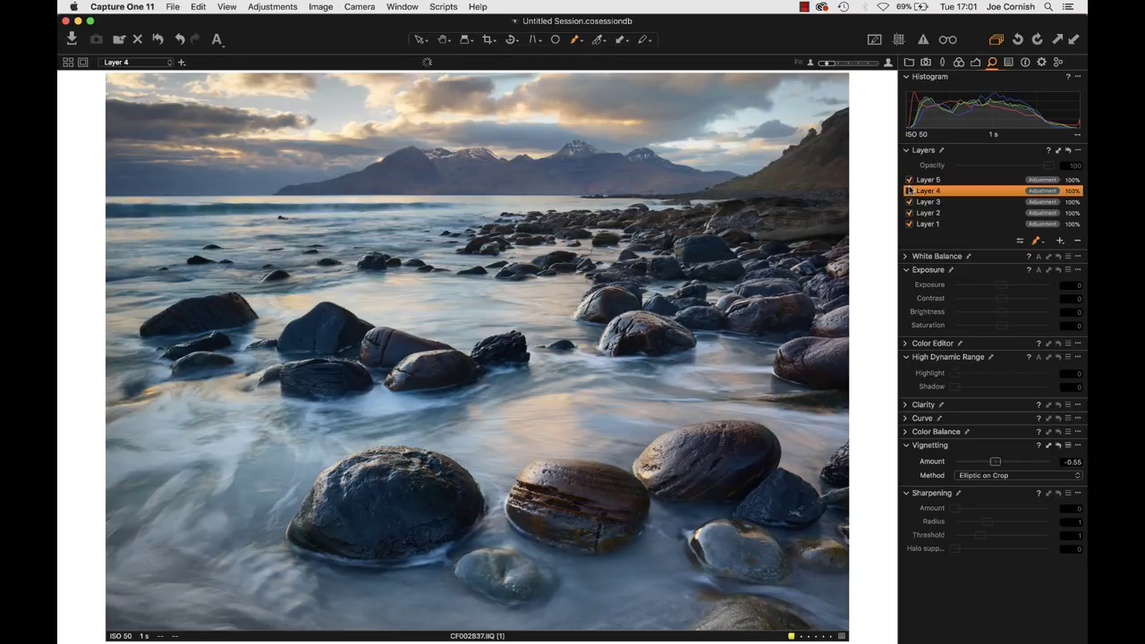
left_click(908, 190)
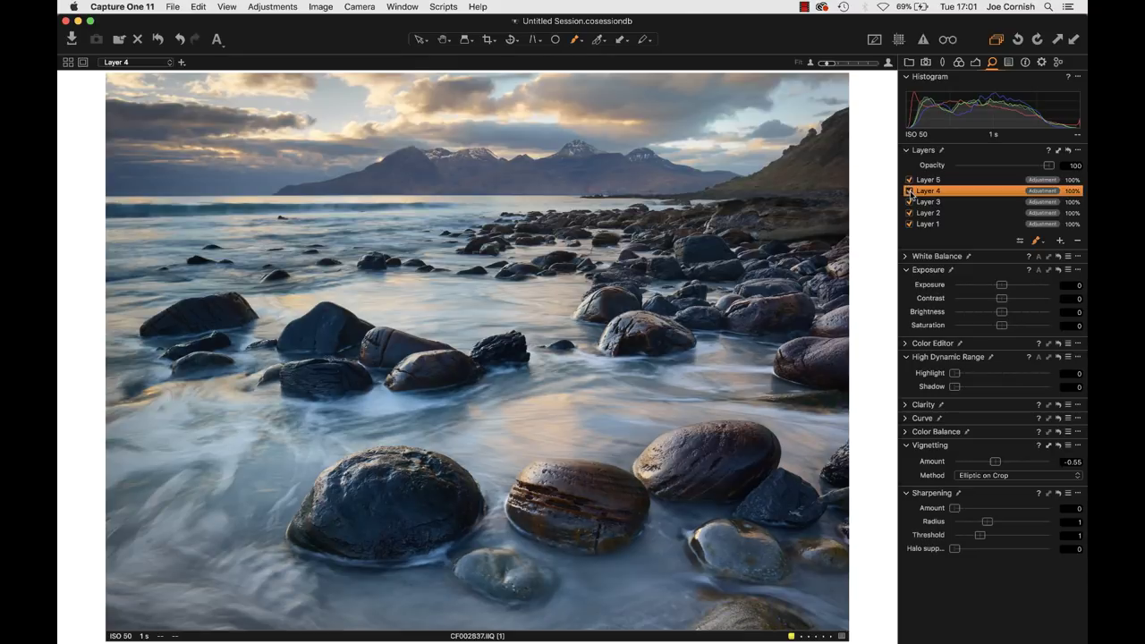
left_click(908, 190)
left_click(909, 191)
Permanently display Layer 4's mask for inspection, and set the overlay back to display only when drawing
left_click(1047, 242)
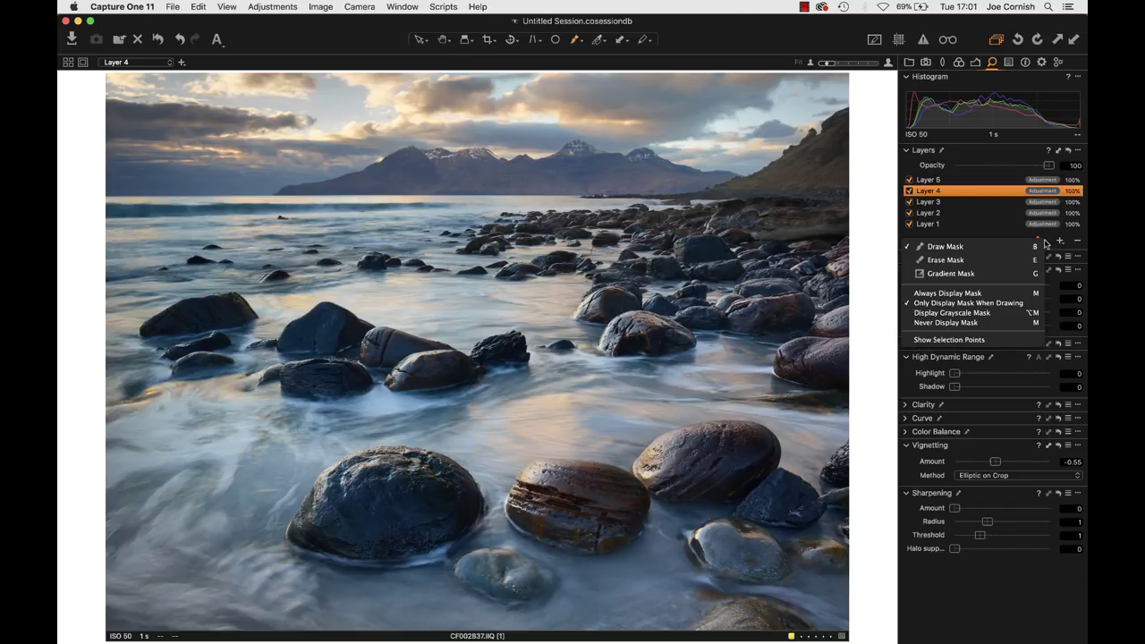
left_click(1007, 293)
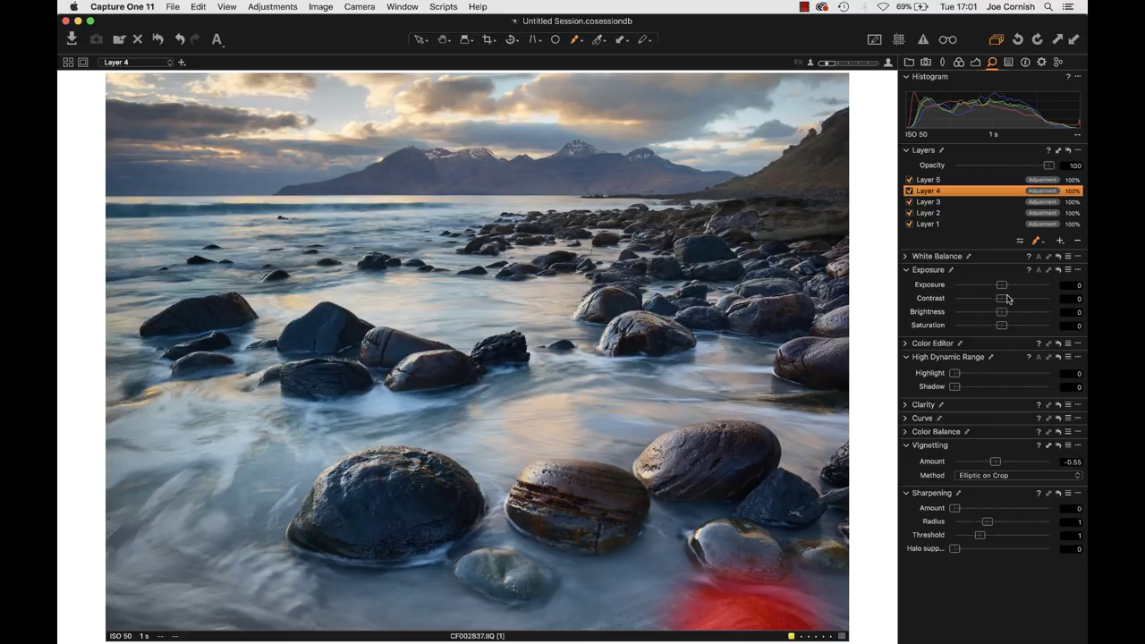
left_click(1045, 244)
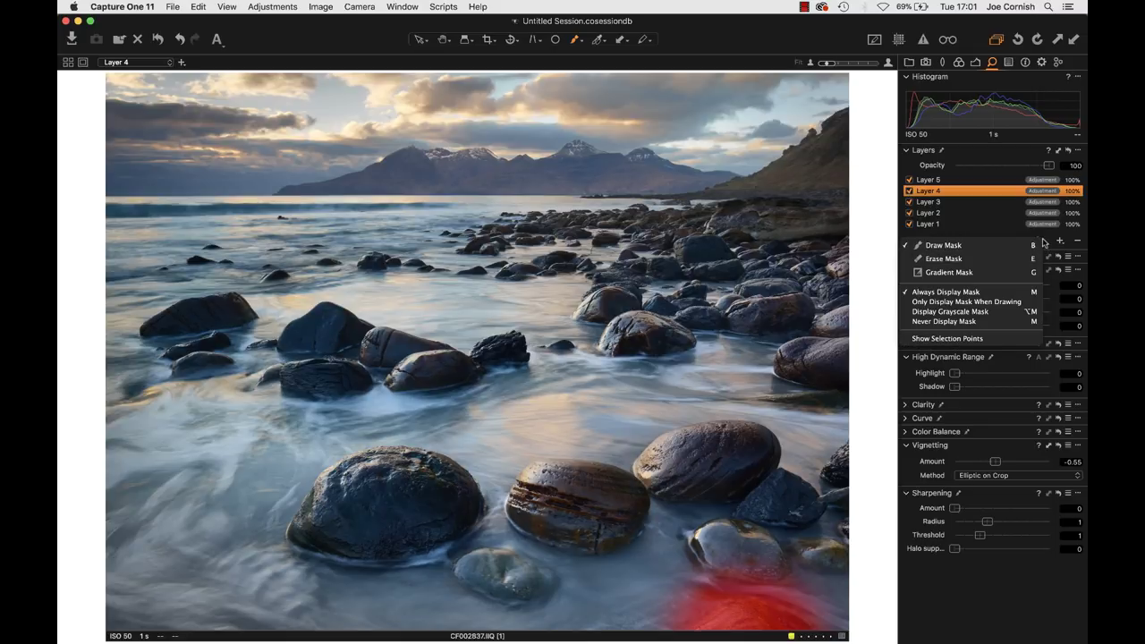
left_click(1013, 302)
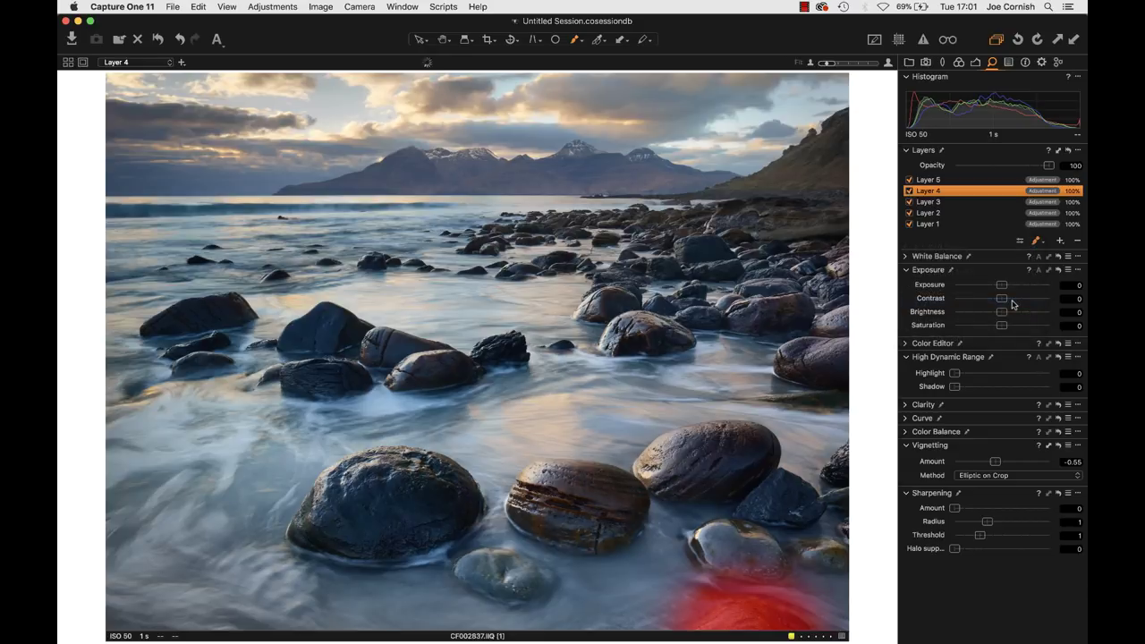
Recheck Layer 4's effect on the rock at the photo's lower edge by disabling and re-enabling the layer
left_click(910, 192)
left_click(910, 191)
left_click(908, 191)
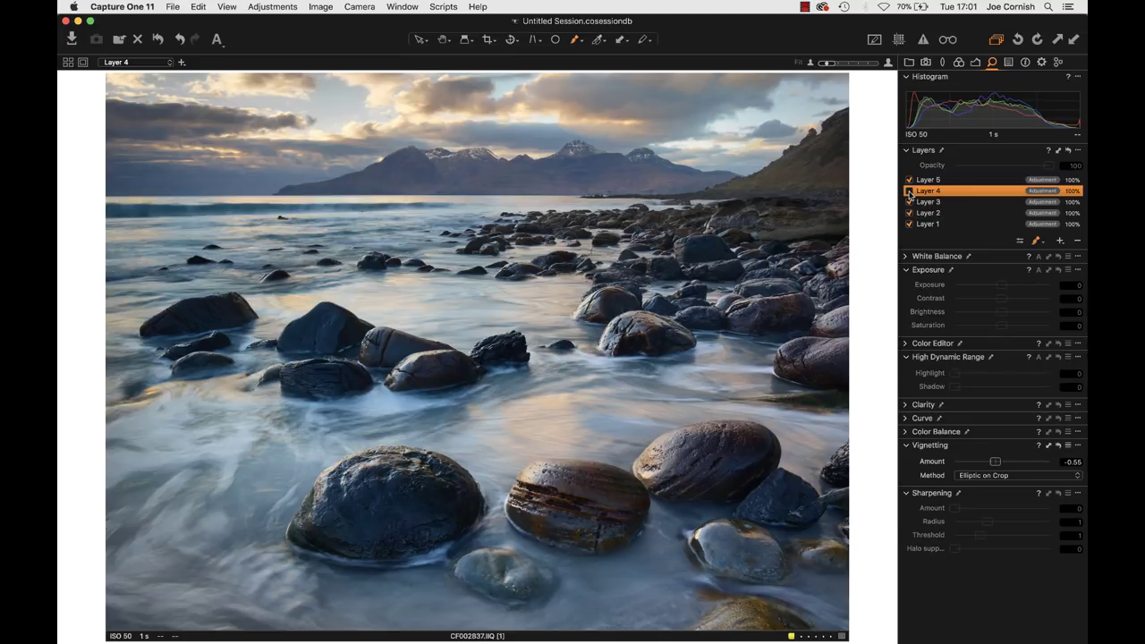
left_click(909, 191)
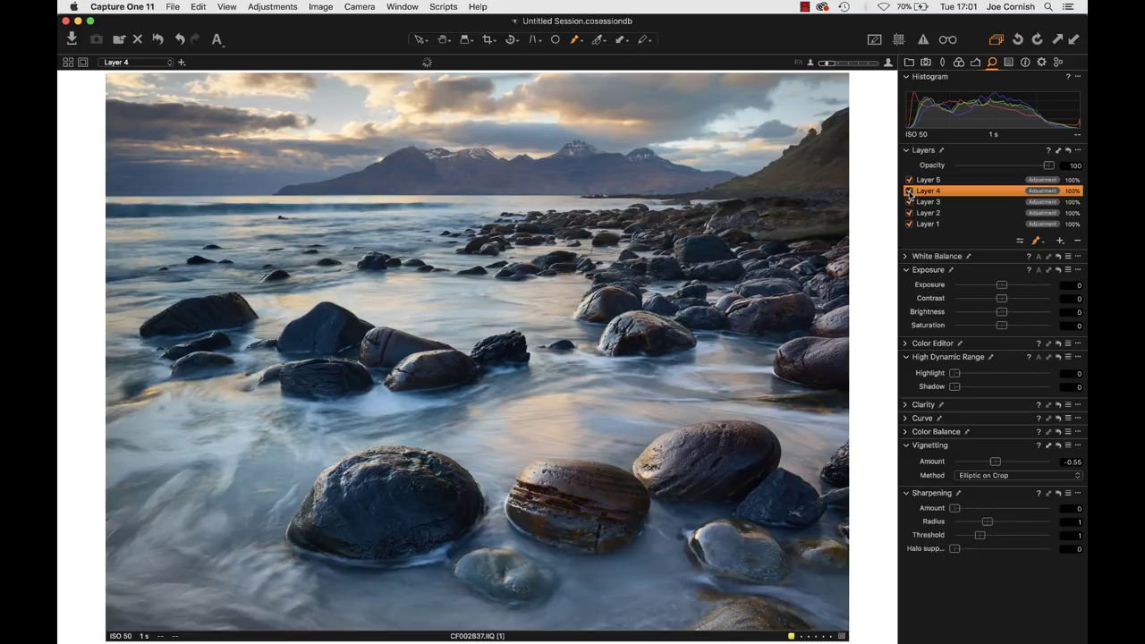
Select Layer 5, compare the picture with and without it, and display that layer's Clarity settings
left_click(955, 190)
left_click(909, 191)
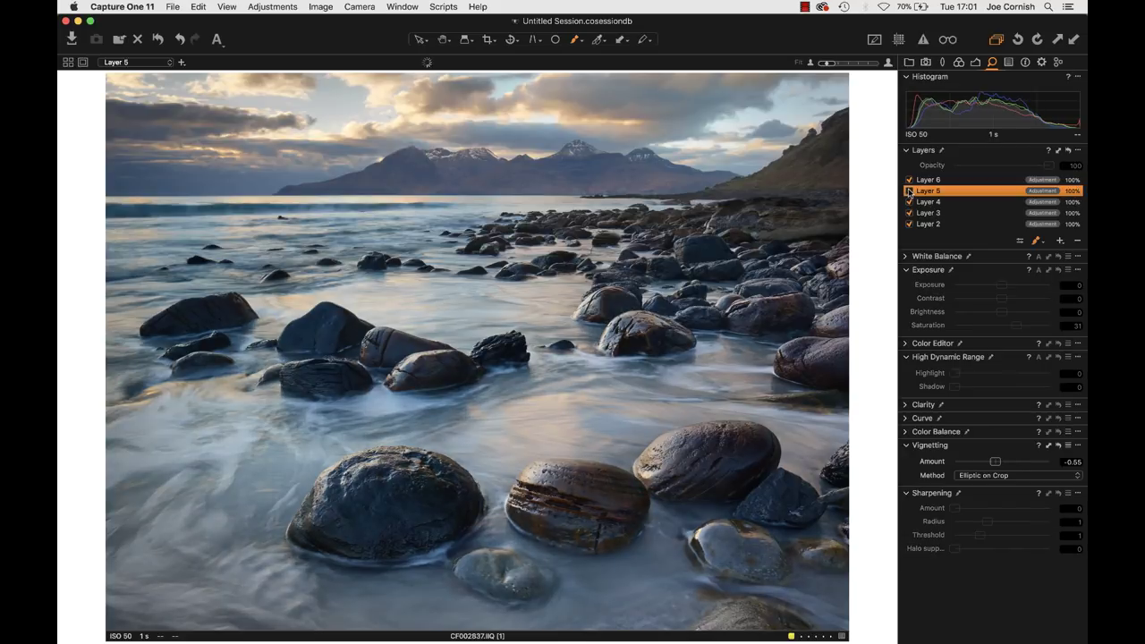
left_click(909, 191)
left_click(908, 191)
left_click(909, 192)
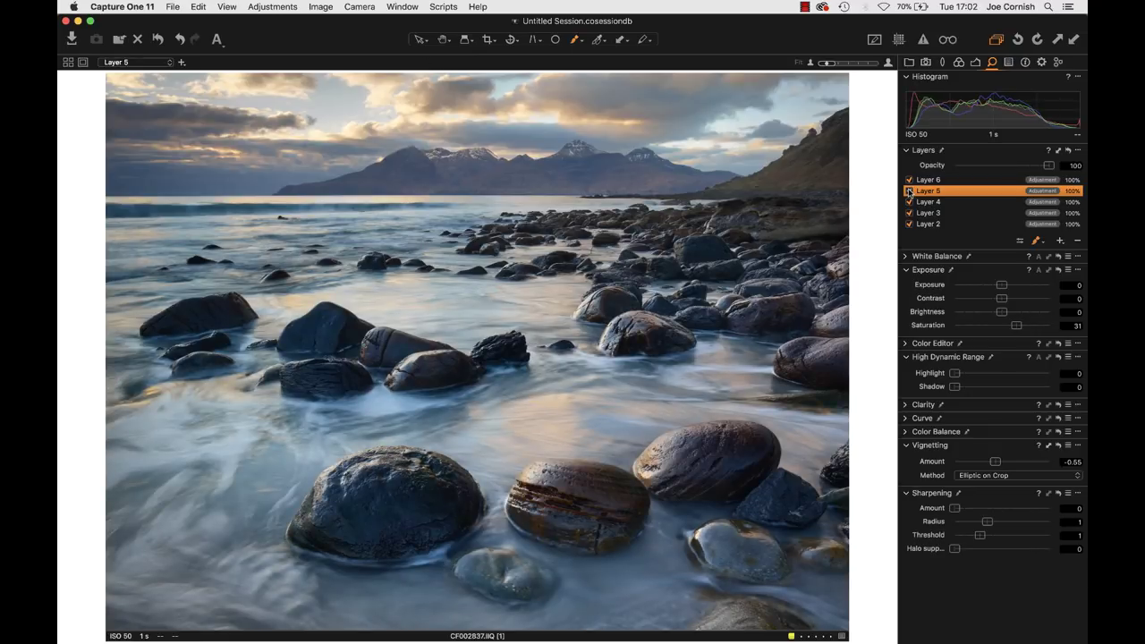
left_click(909, 191)
left_click(909, 192)
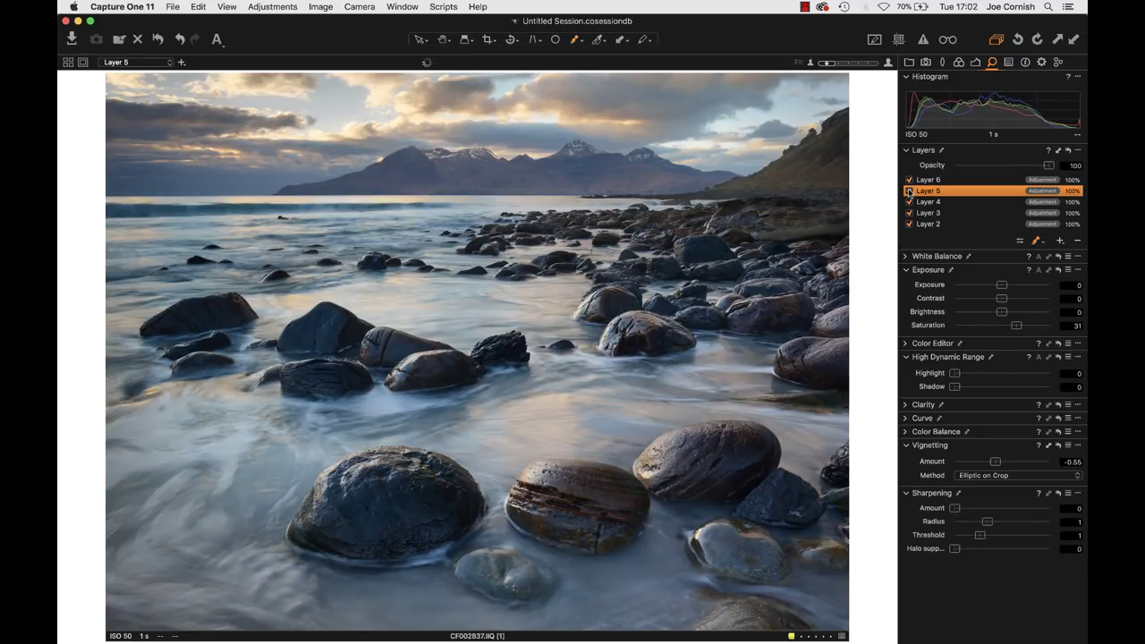
left_click(909, 191)
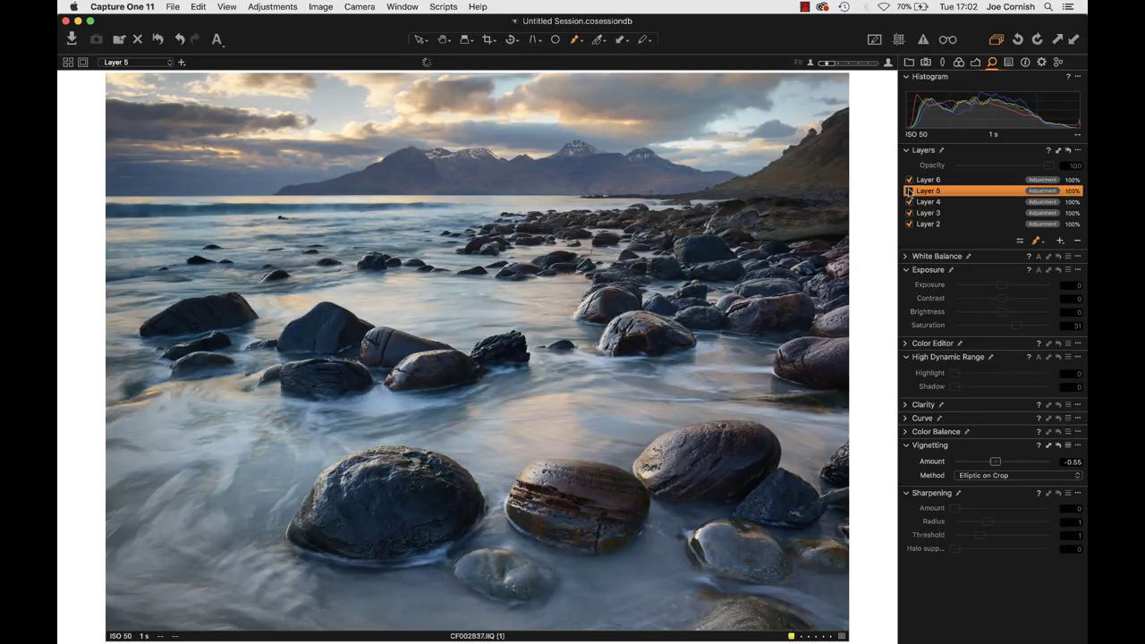
left_click(909, 192)
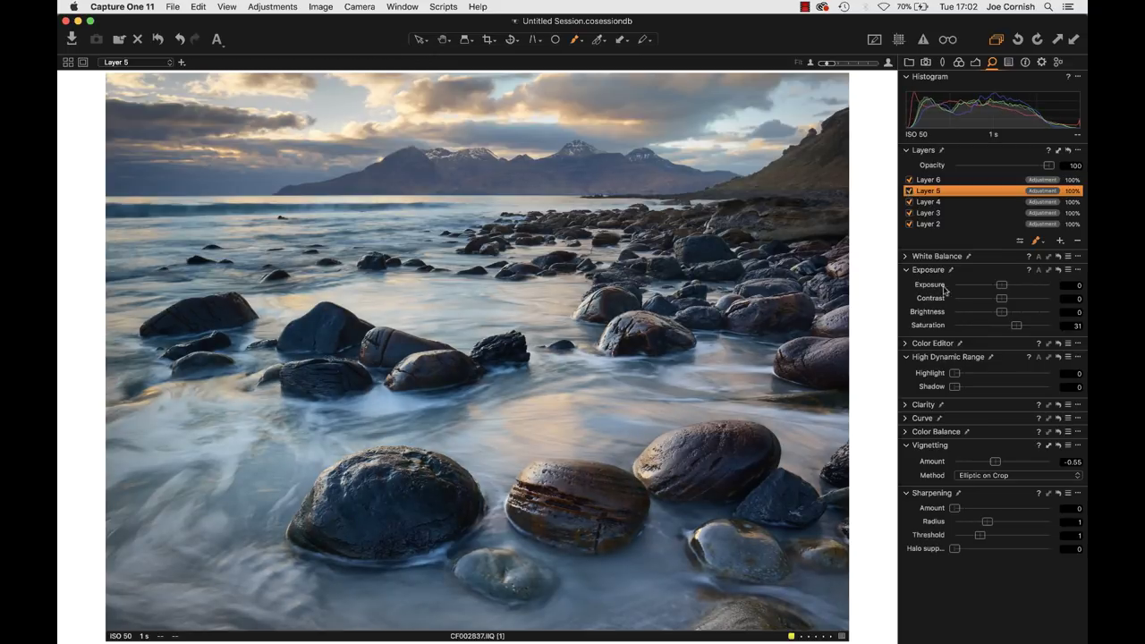
left_click(905, 405)
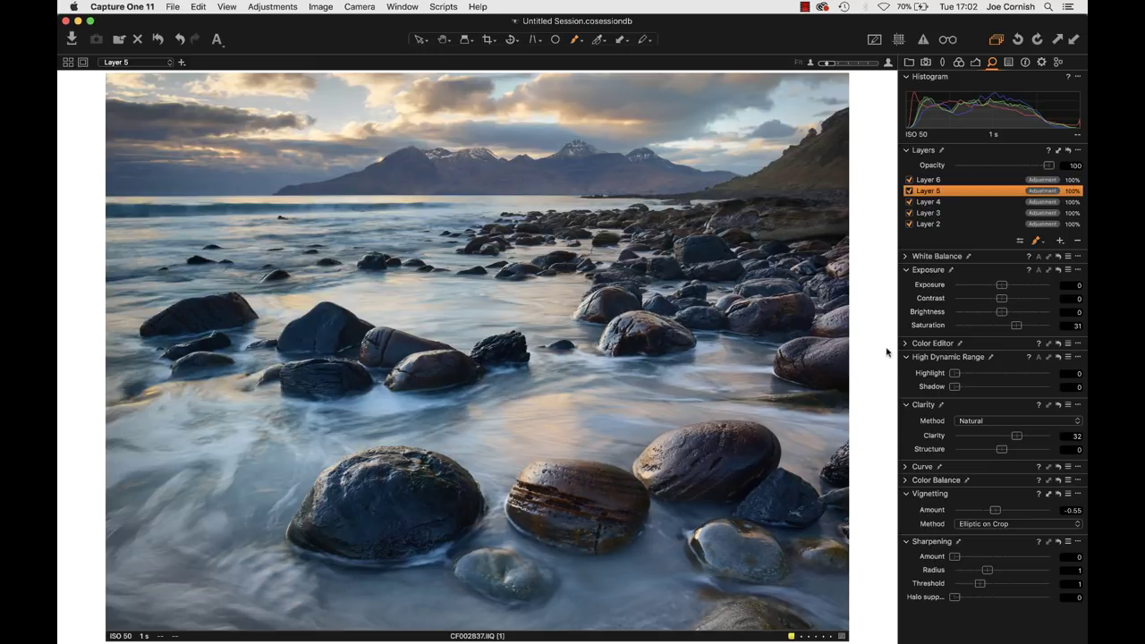
Select Layer 6 and compare the picture with and without it, leaving the layer enabled
left_click(961, 181)
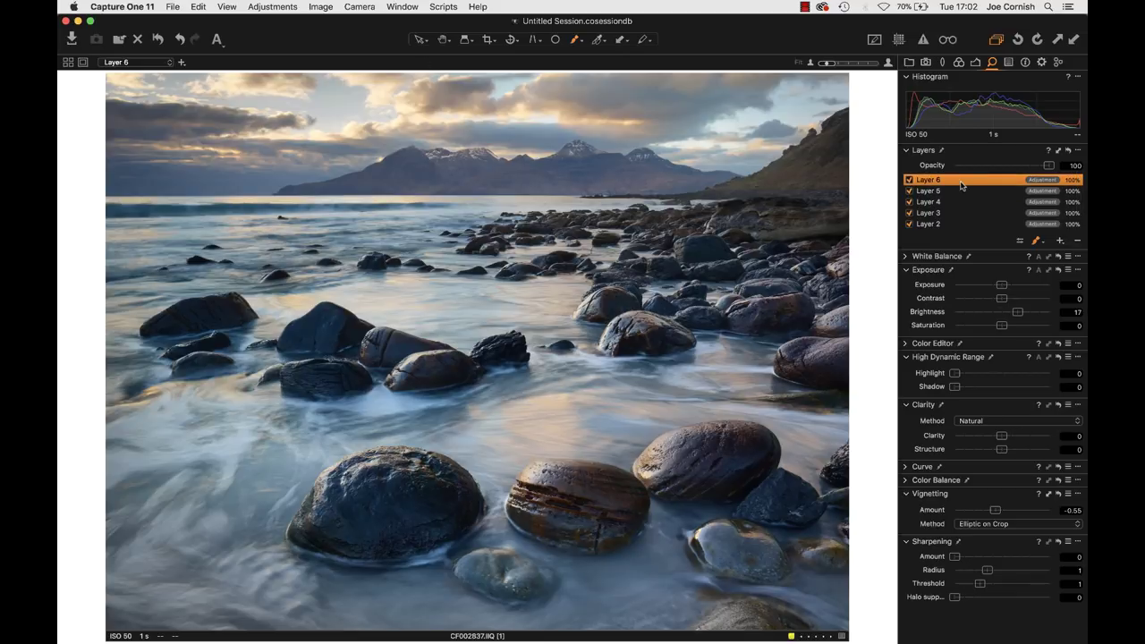
left_click(908, 180)
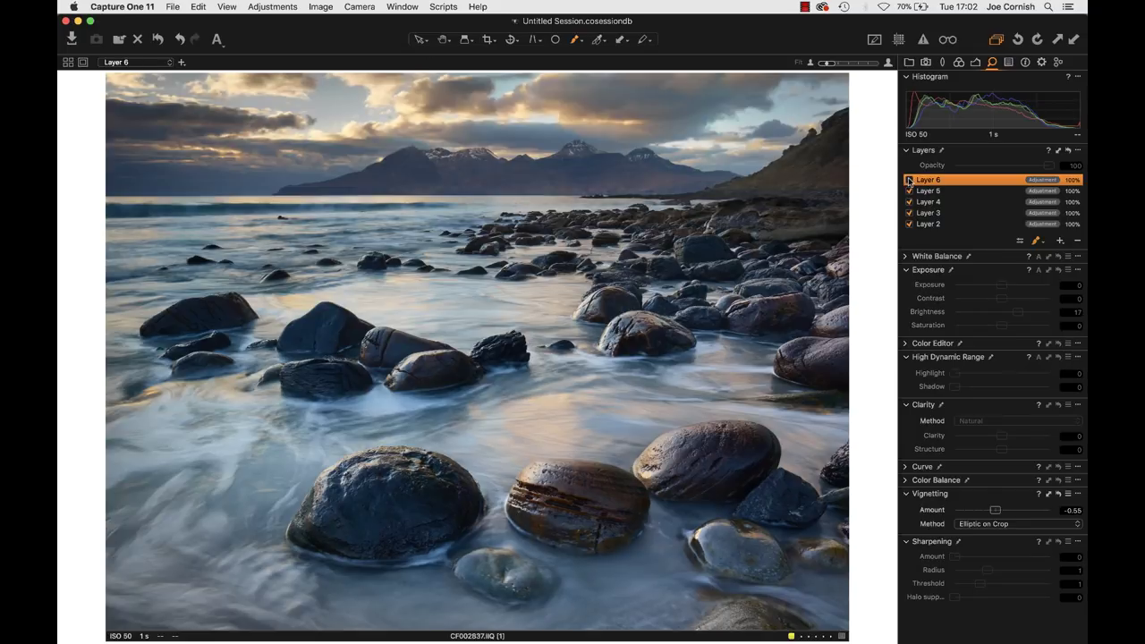
left_click(909, 179)
left_click(908, 180)
left_click(909, 180)
left_click(909, 180)
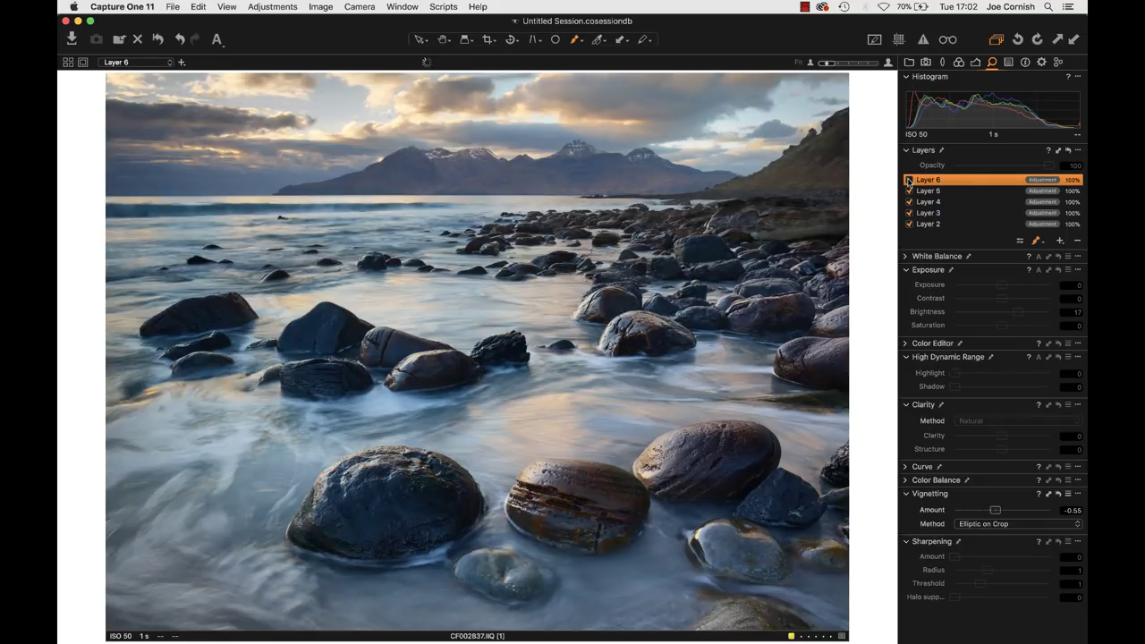
left_click(909, 180)
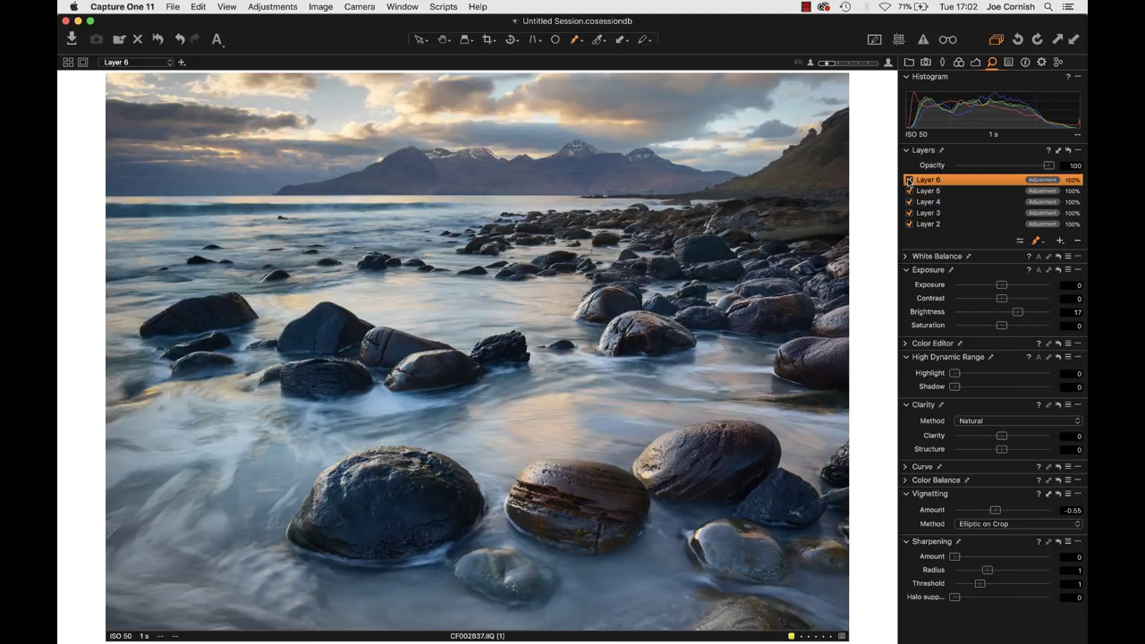
Check the sky's highlights with the exposure warning while Layer 6 is off and on, leaving the layer enabled and the warning off
left_click(908, 179)
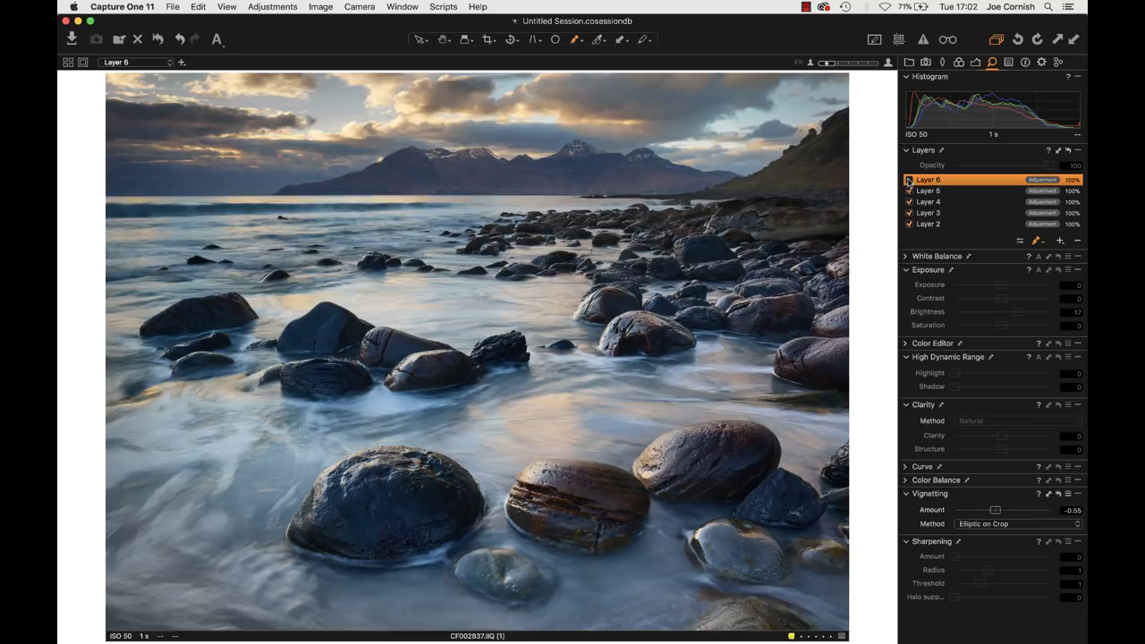
left_click(909, 181)
left_click(924, 41)
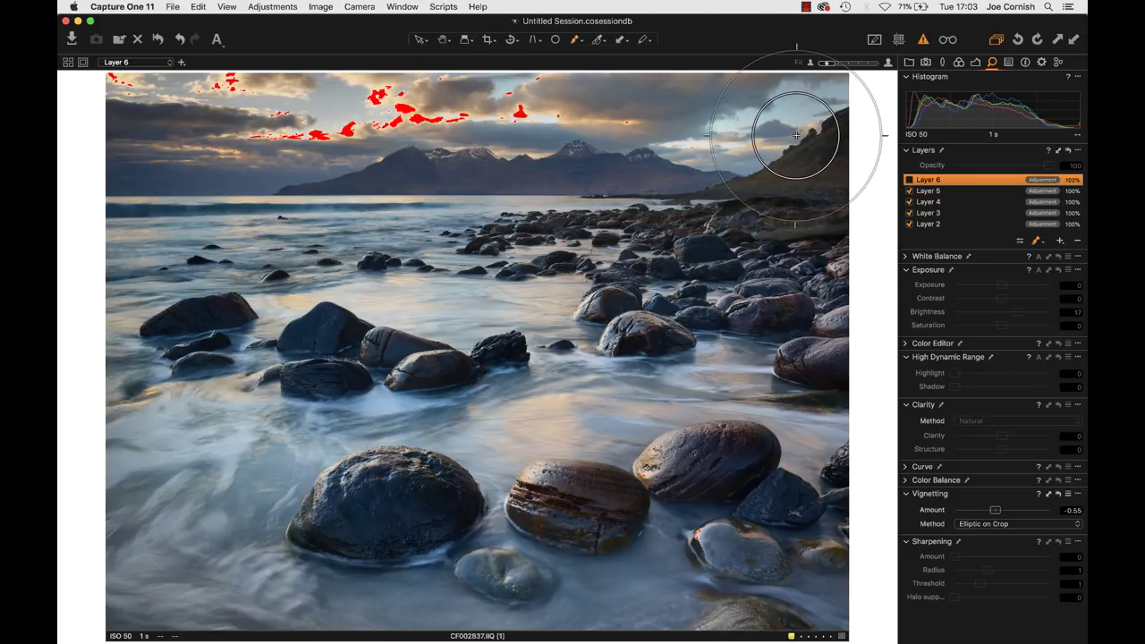
left_click(909, 180)
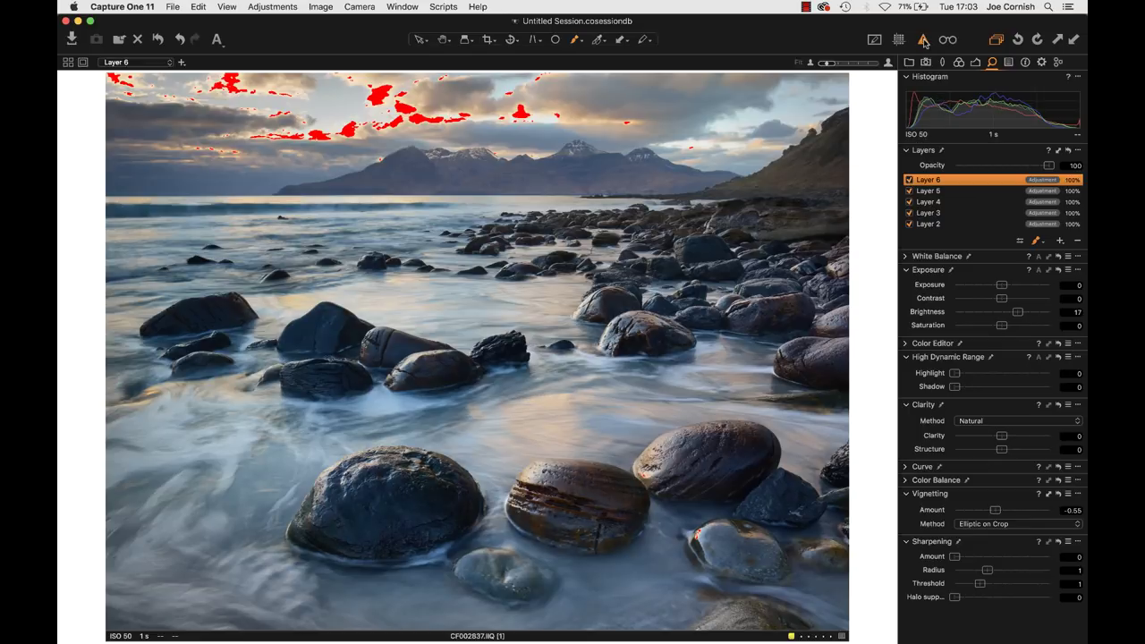
left_click(924, 41)
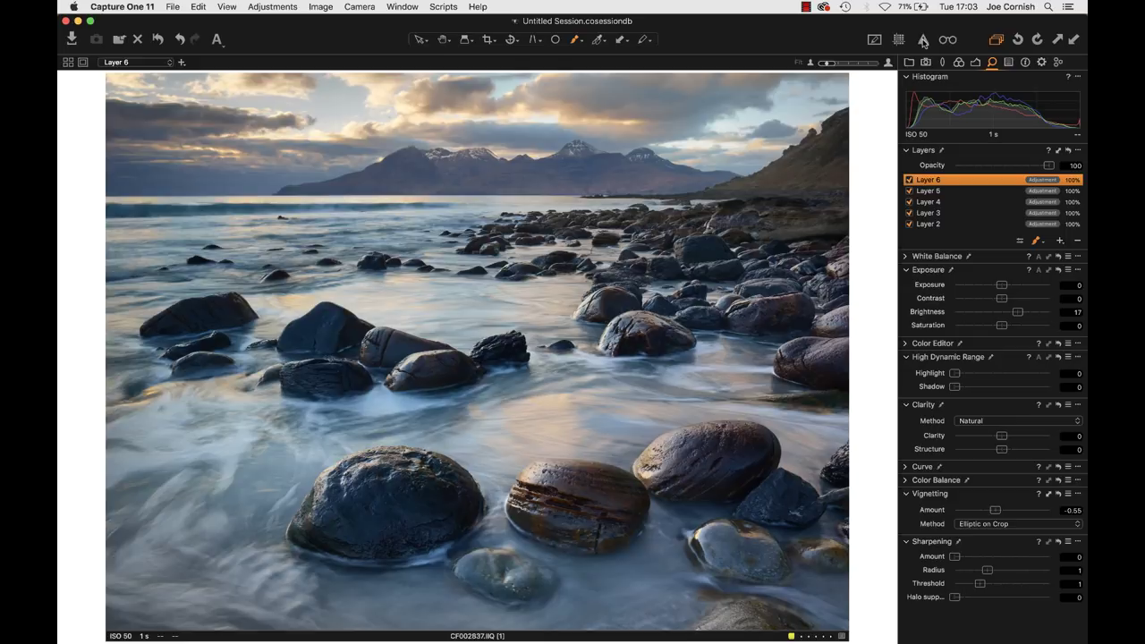
Compare the mountains and sky with and without Layer 6 at 50% zoom, leaving the layer disabled
scroll(364, 118, "up", 2)
left_click_drag(364, 118, 404, 229)
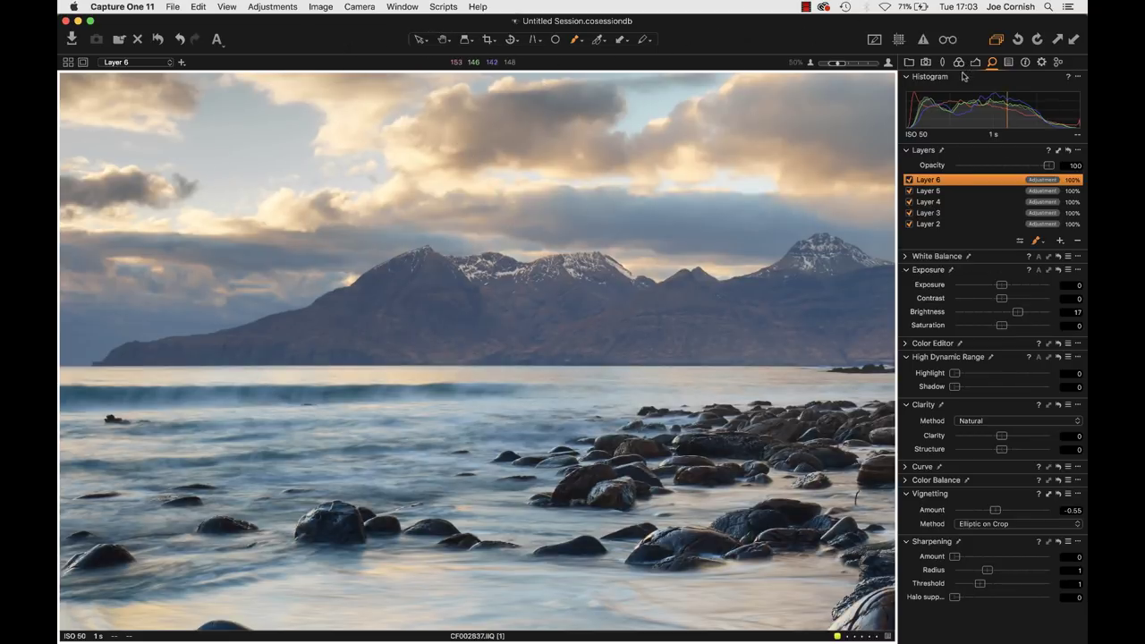
left_click(909, 179)
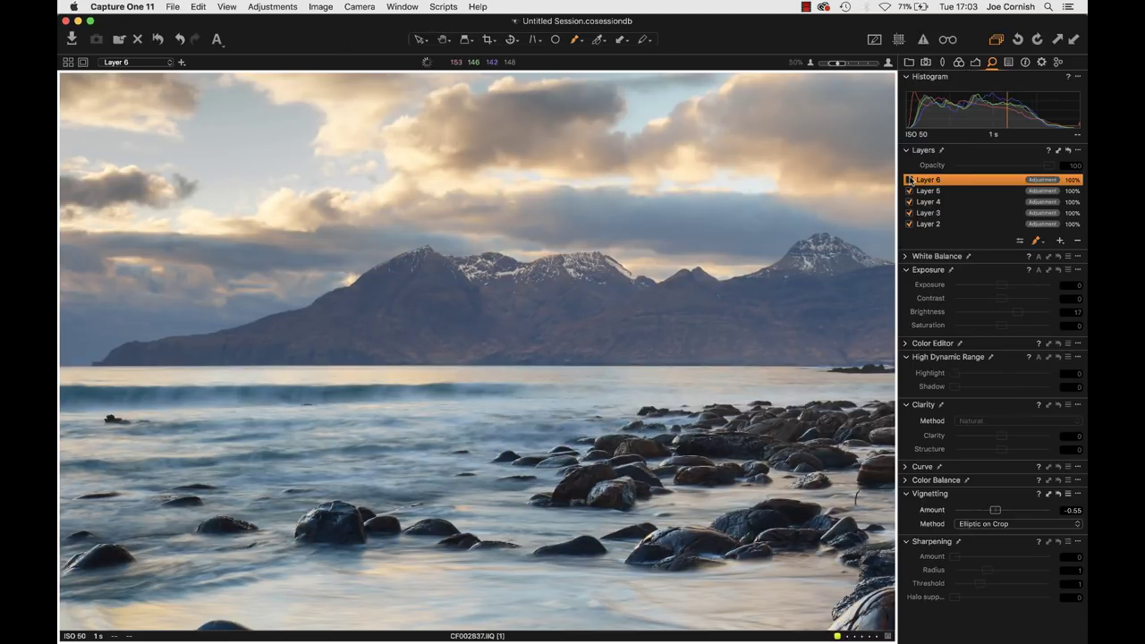
left_click(909, 180)
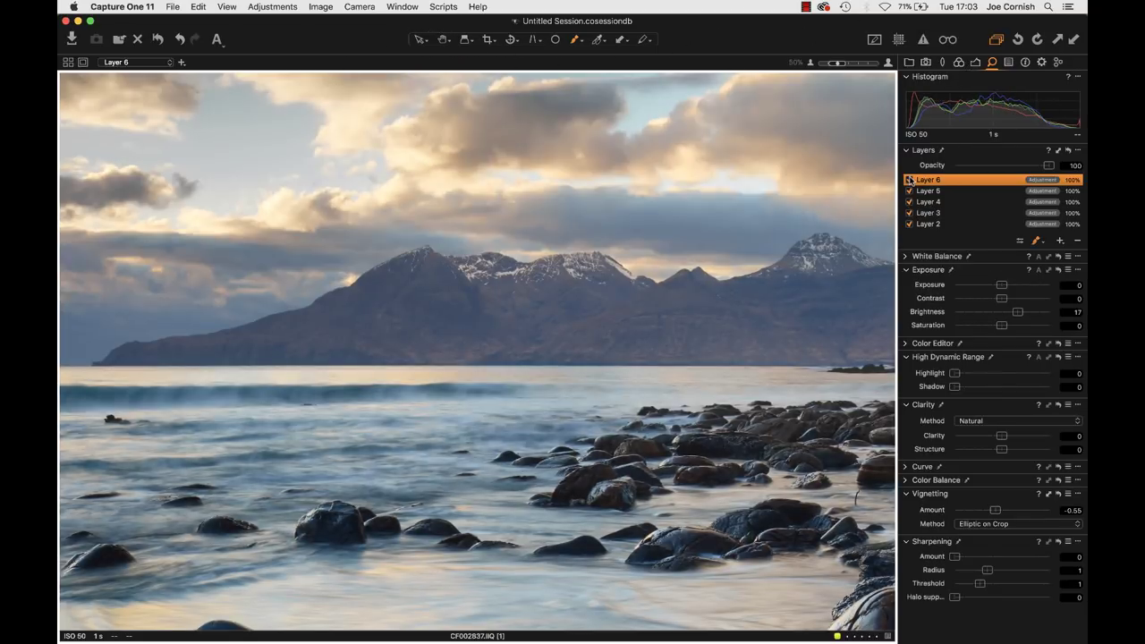
left_click(909, 180)
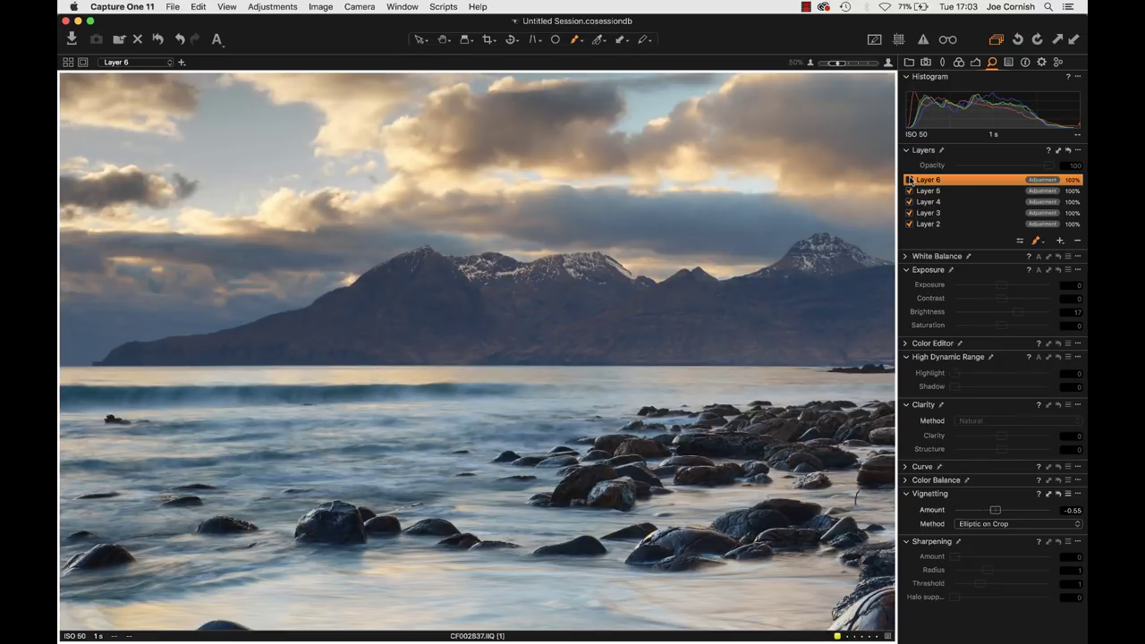
left_click(909, 180)
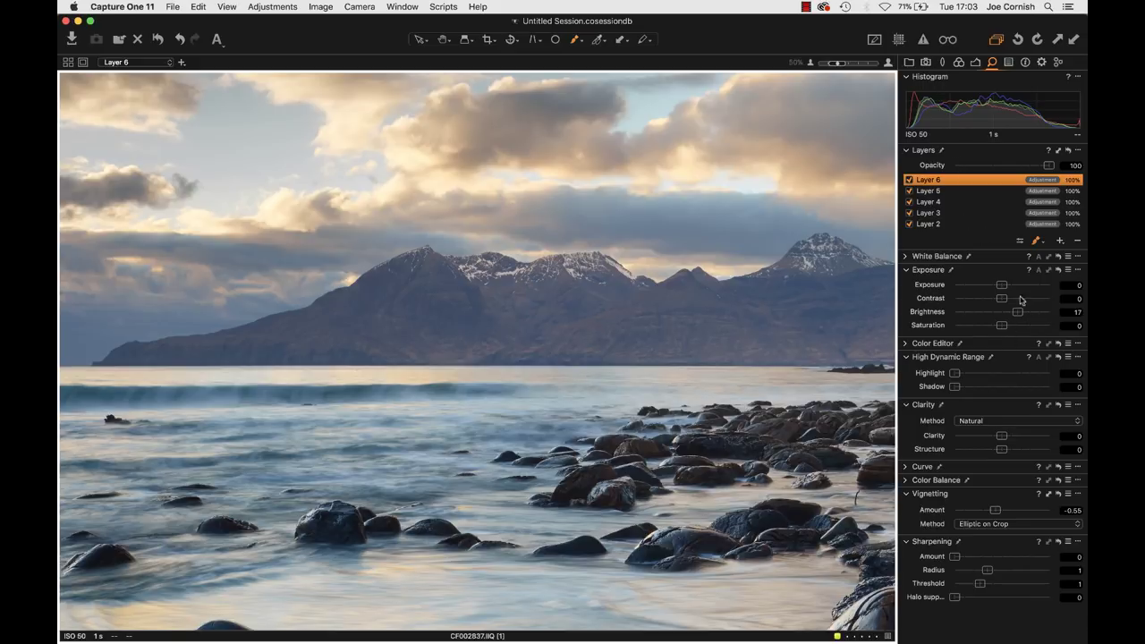
left_click(909, 180)
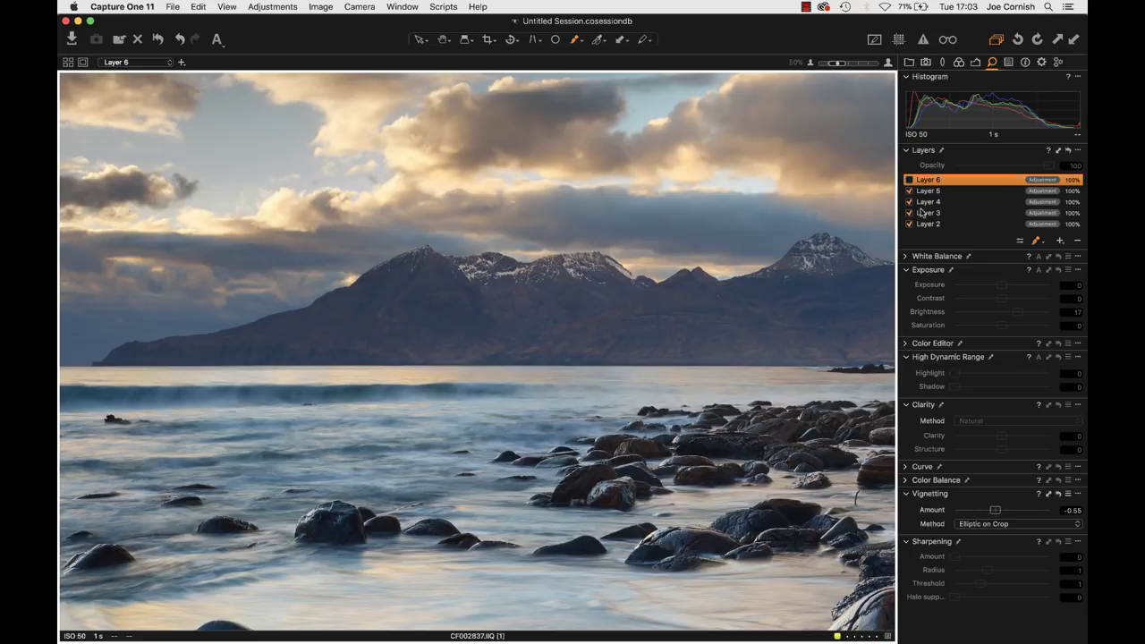
Enable Layer 6, reset its Brightness to 0 and display its Curve settings
left_click(909, 180)
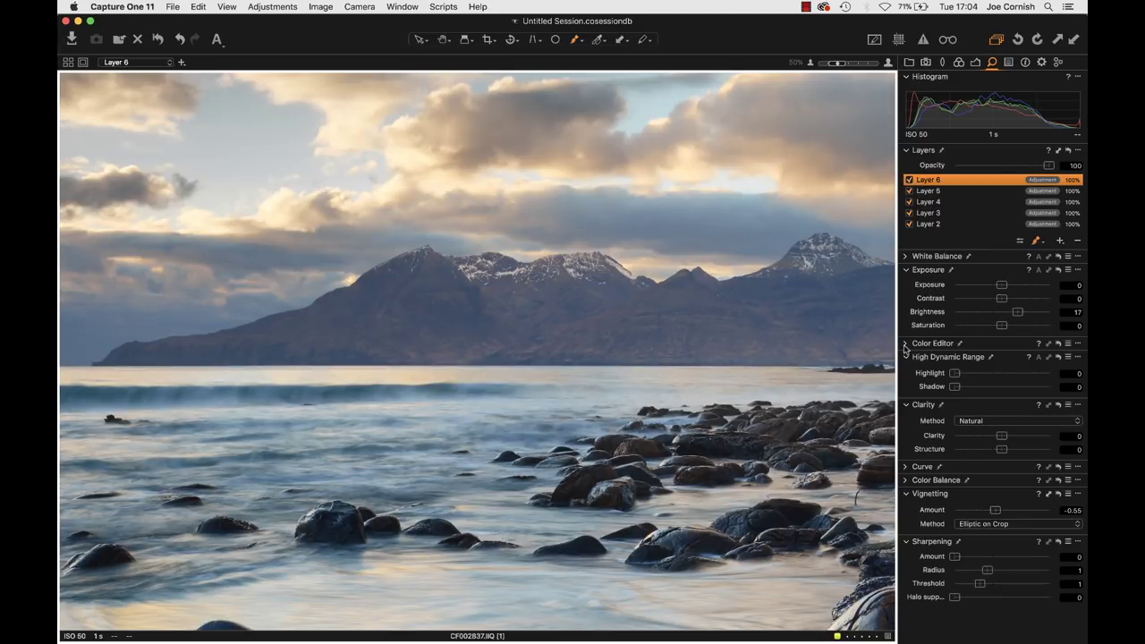
left_click(906, 467)
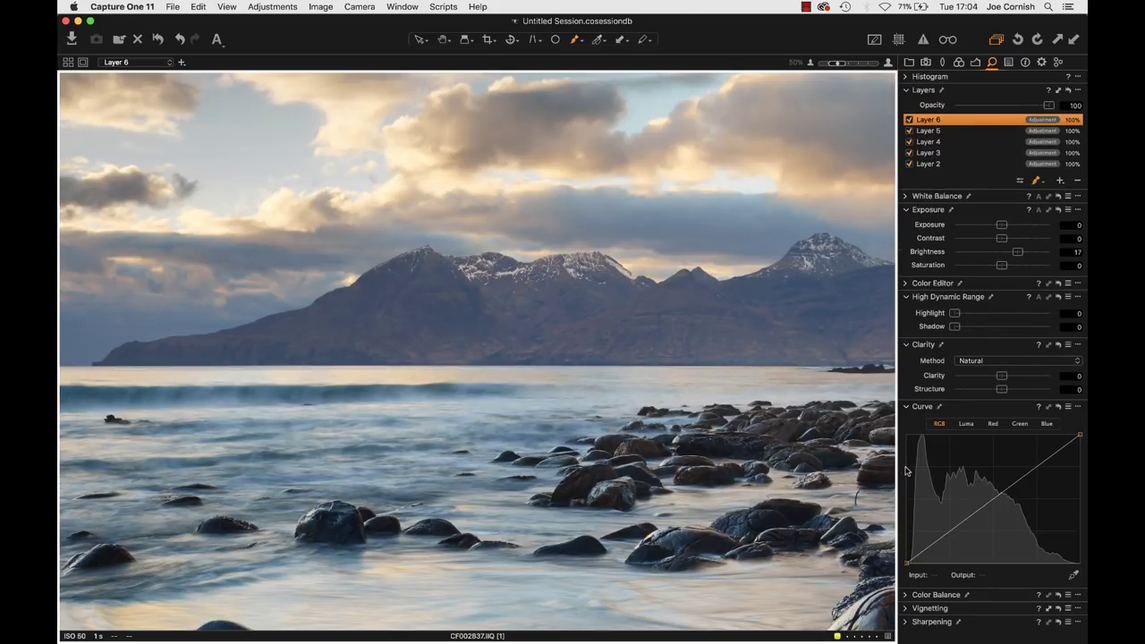
double_click(1016, 254)
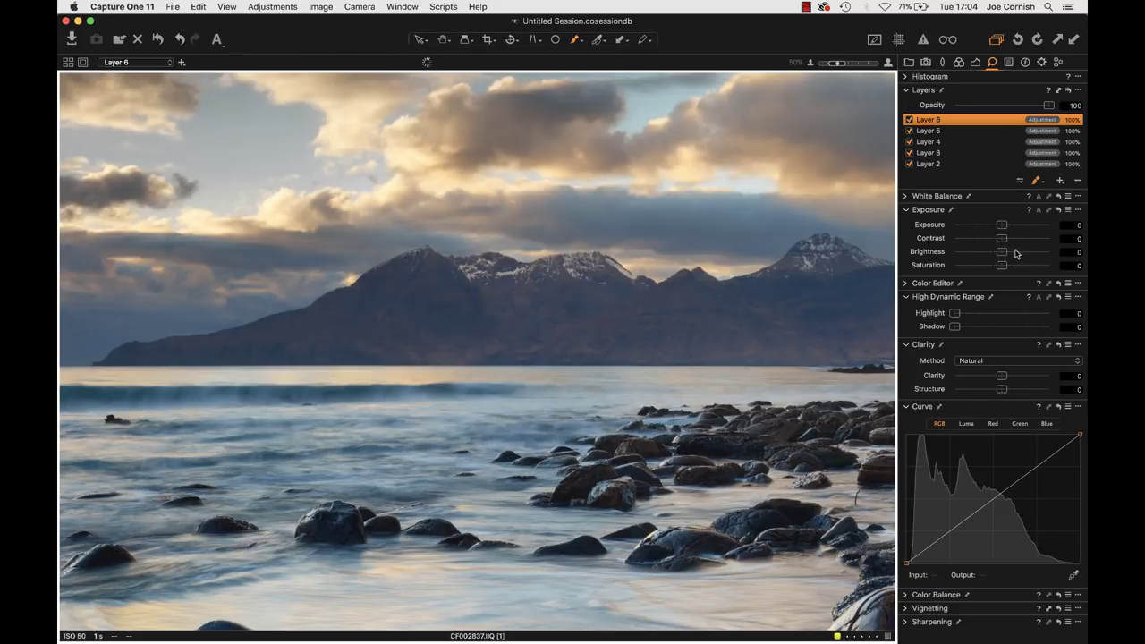
Shape Layer 6's Luma curve by raising the midtones and adding a highlight point at input 198, output 208
left_click(964, 425)
left_click_drag(973, 513, 968, 504)
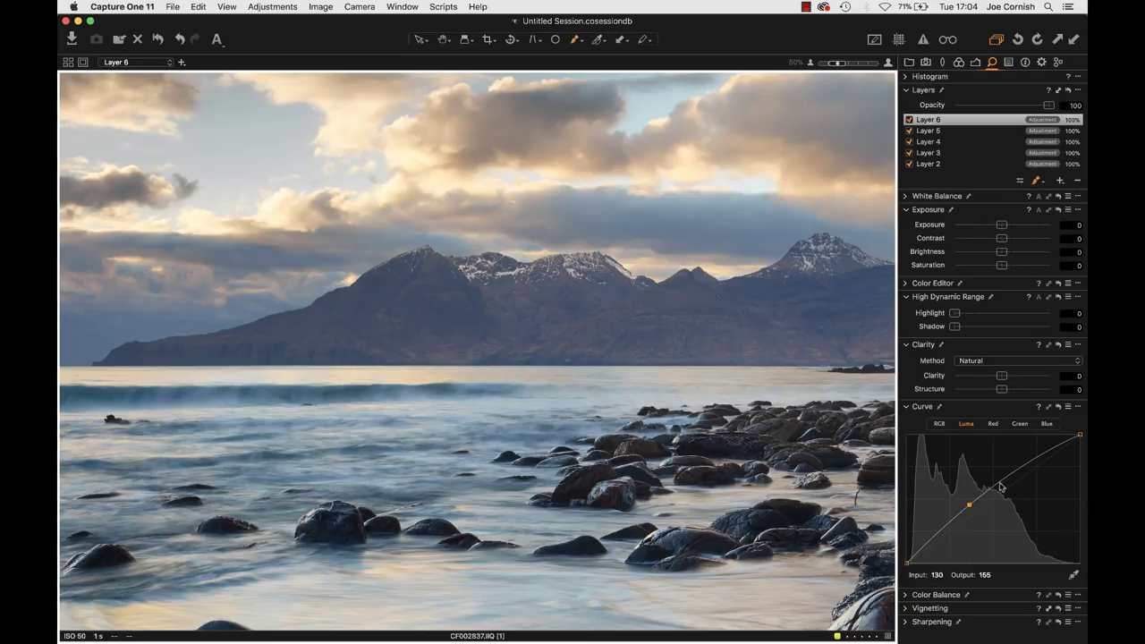
left_click(1040, 459)
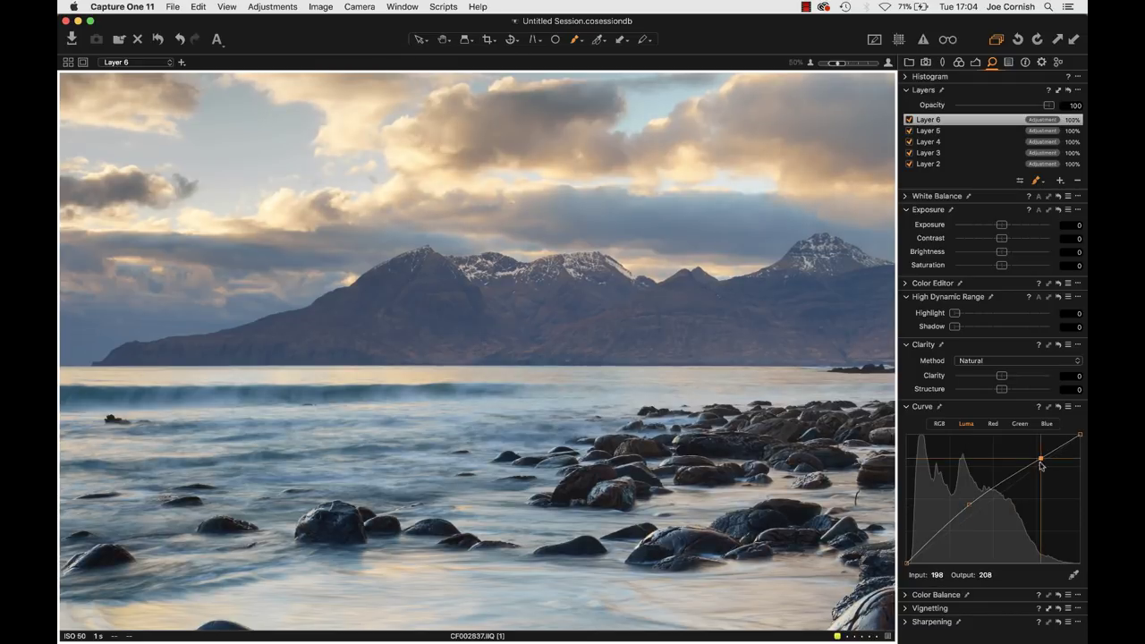
left_click(970, 506)
left_click_drag(970, 506, 968, 503)
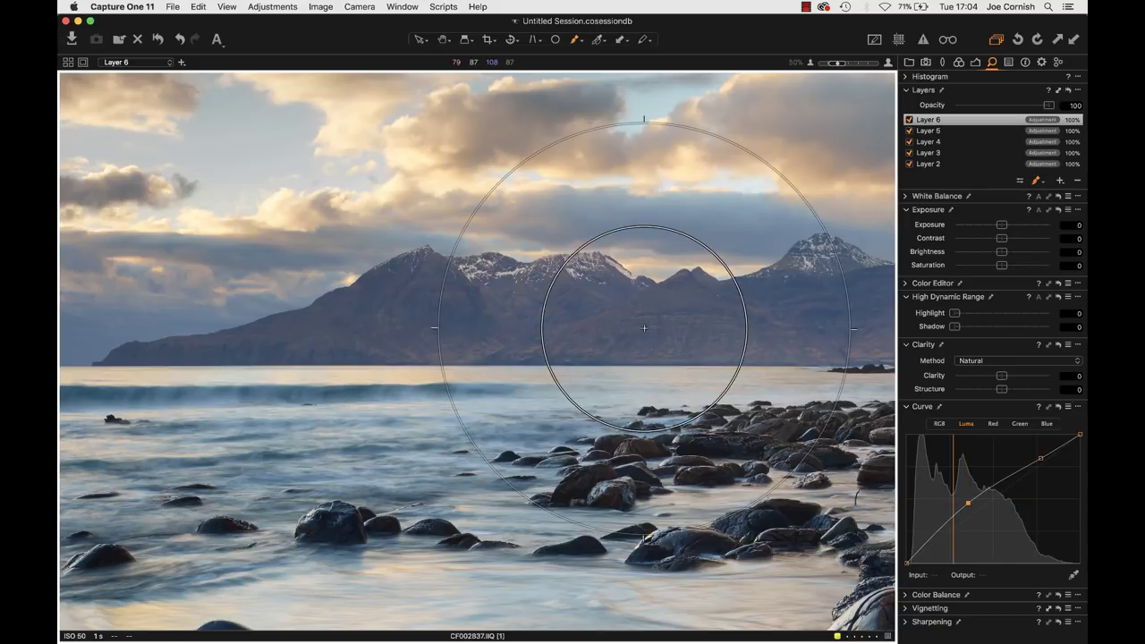
Compare the whole picture with and without Layer 6, and slightly lower the midtone point of its Luma curve, leaving the layer enabled
key("super+0")
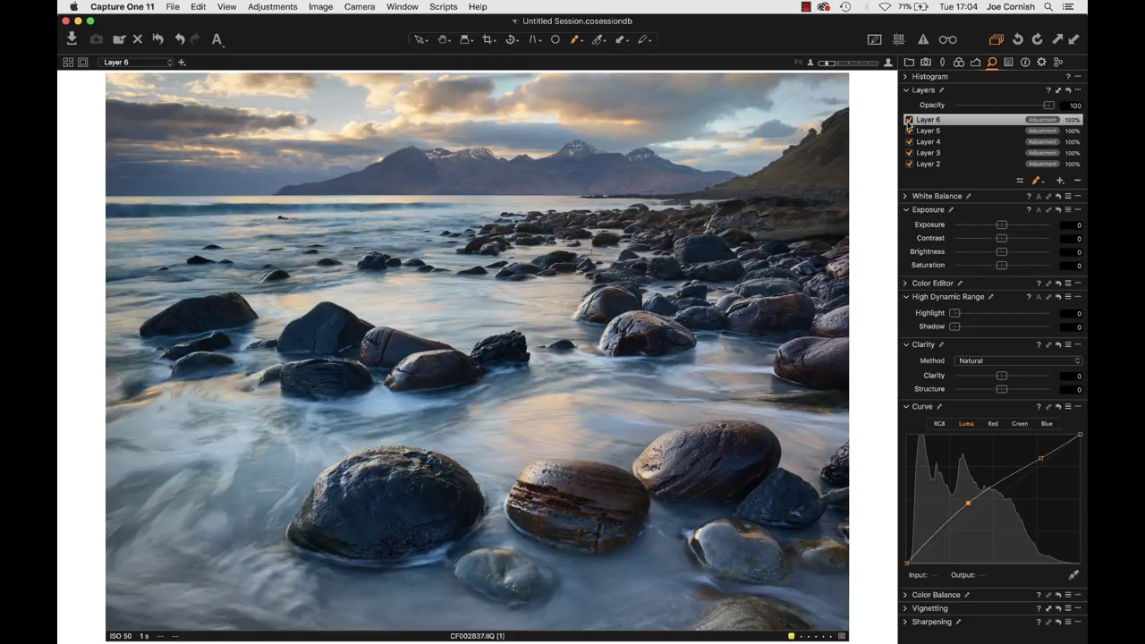
left_click(909, 121)
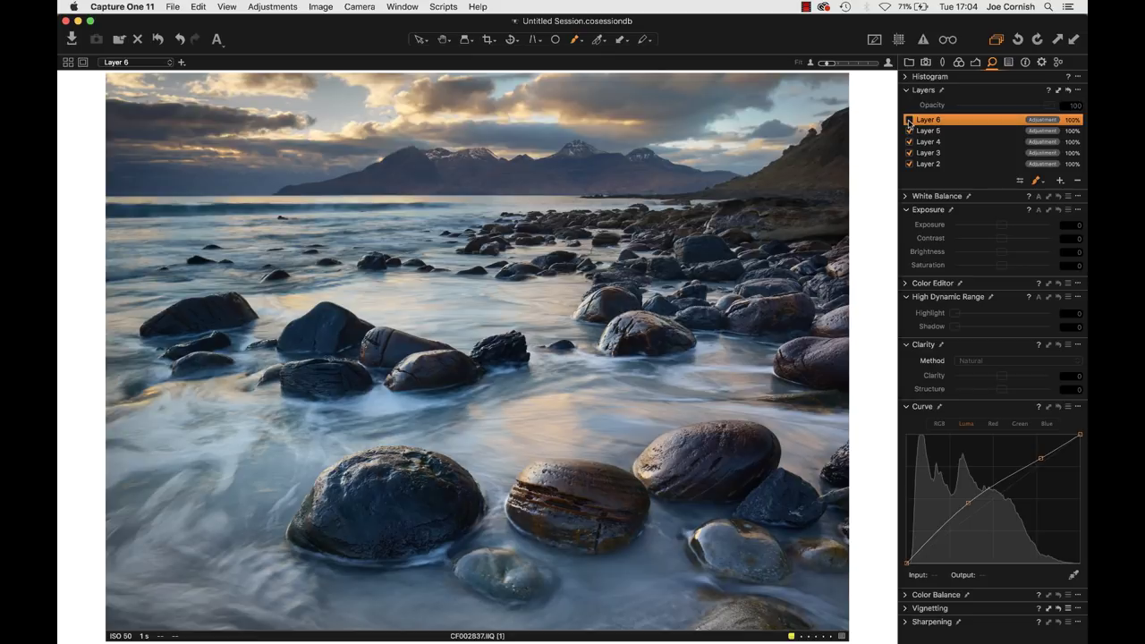
left_click(909, 121)
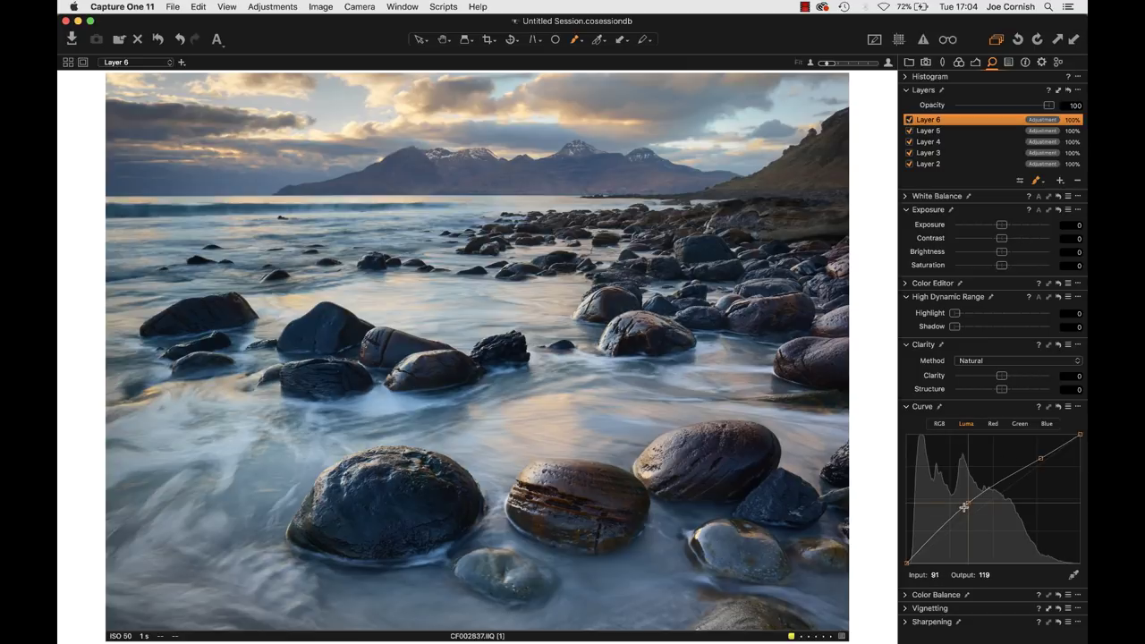
left_click_drag(963, 507, 969, 507)
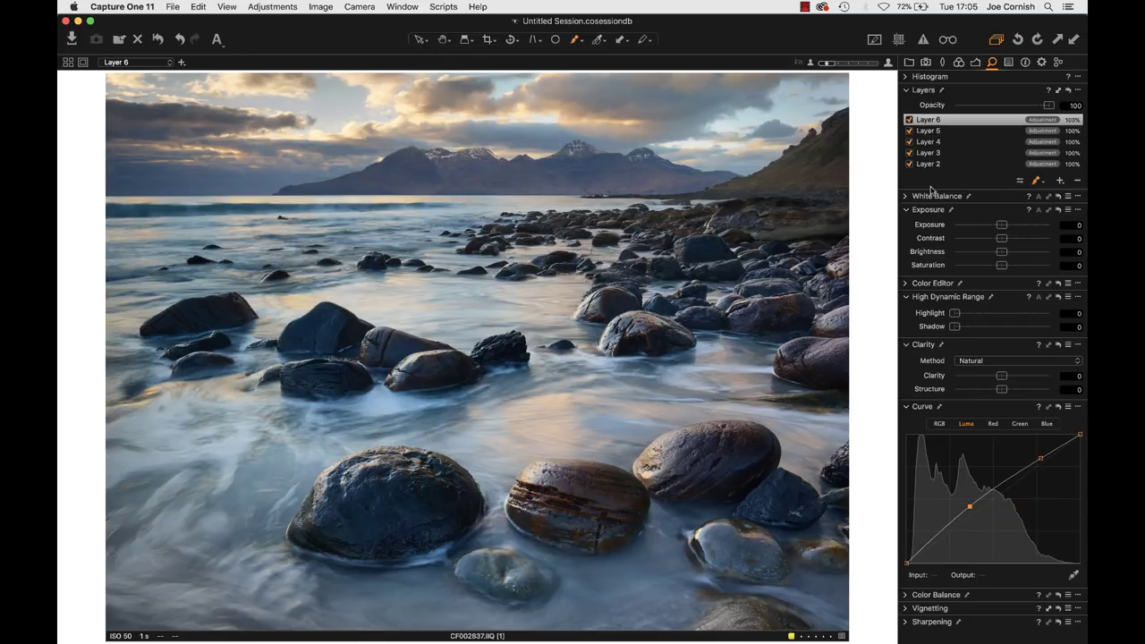
left_click(908, 119)
On the Background layer, try a Vignetting amount of -3.45, reset it to 0, and set it to -0.75
scroll(962, 157, "down", 2)
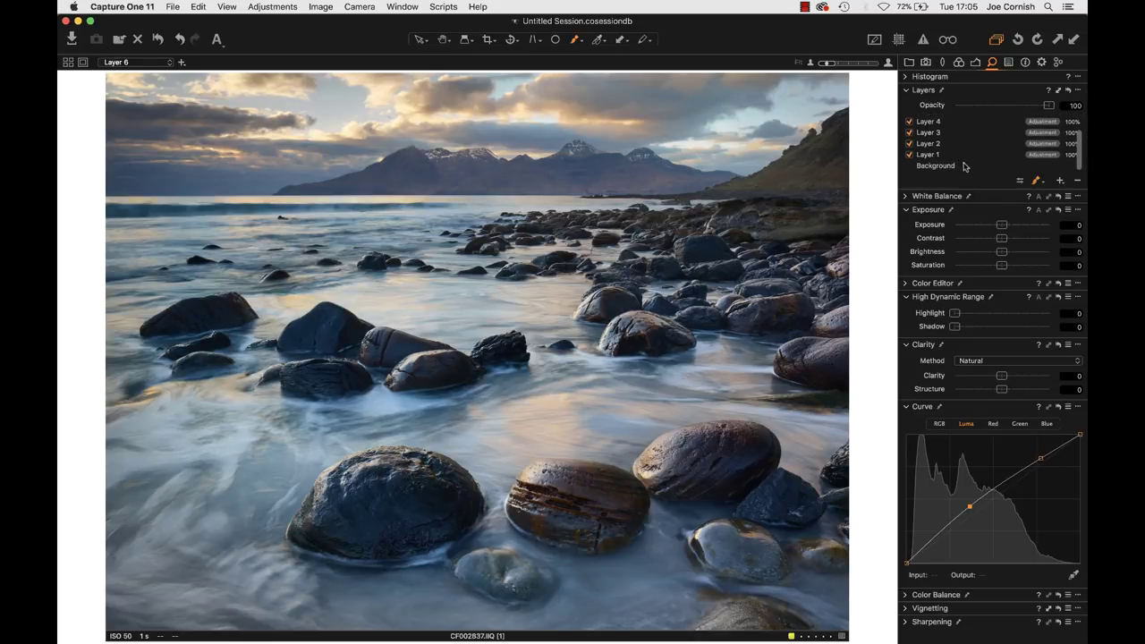
left_click(966, 165)
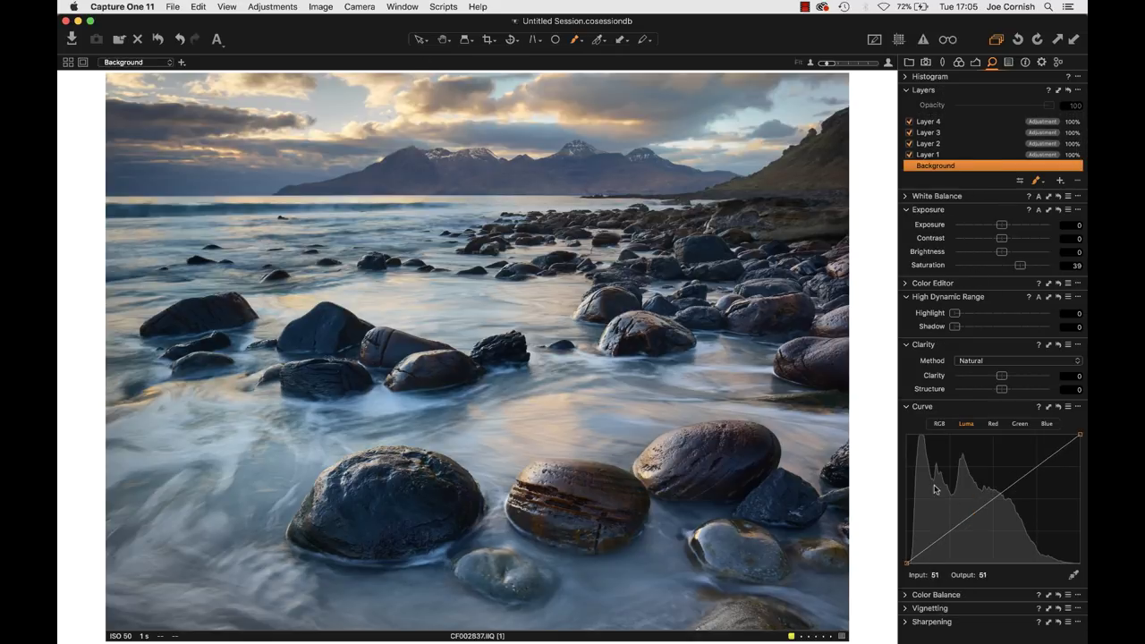
left_click(905, 608)
left_click_drag(1002, 531, 964, 535)
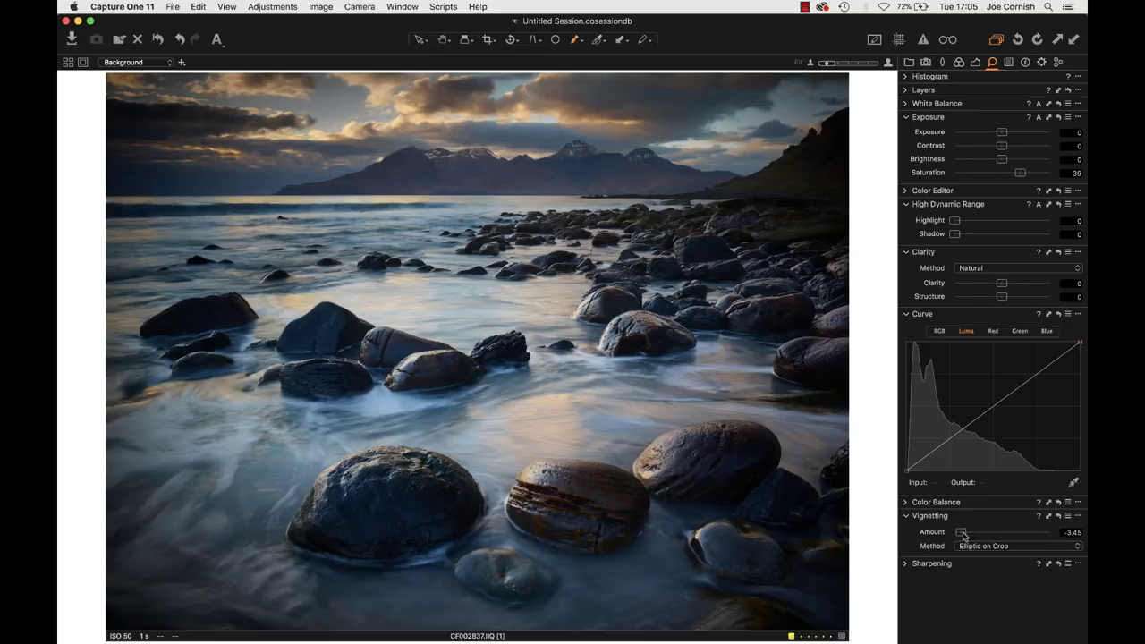
double_click(963, 535)
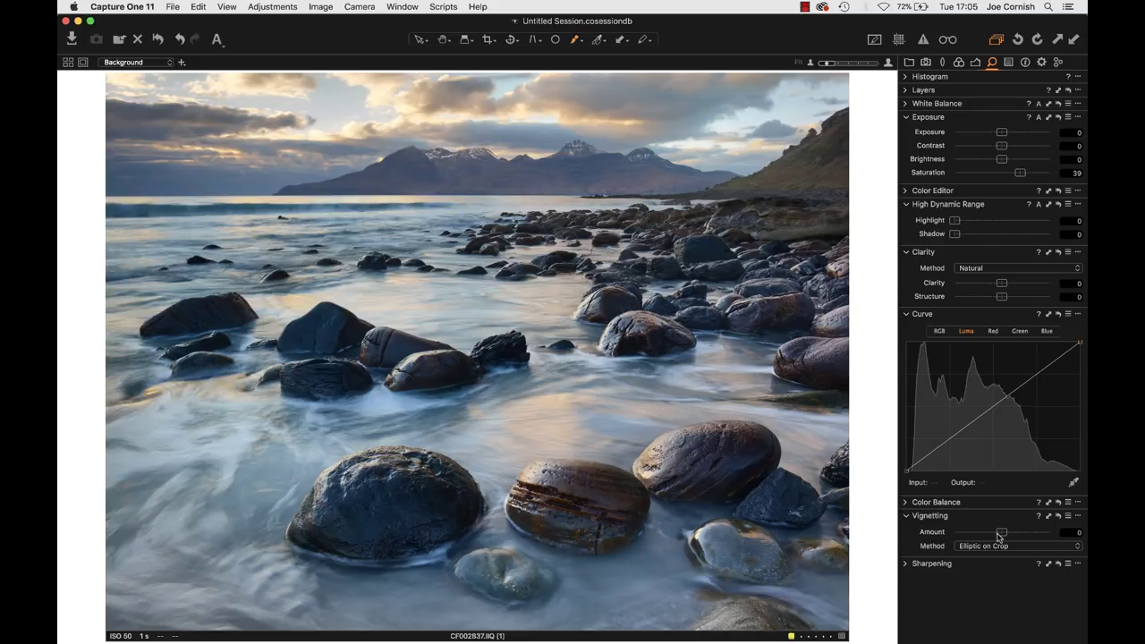
left_click_drag(1001, 533, 993, 535)
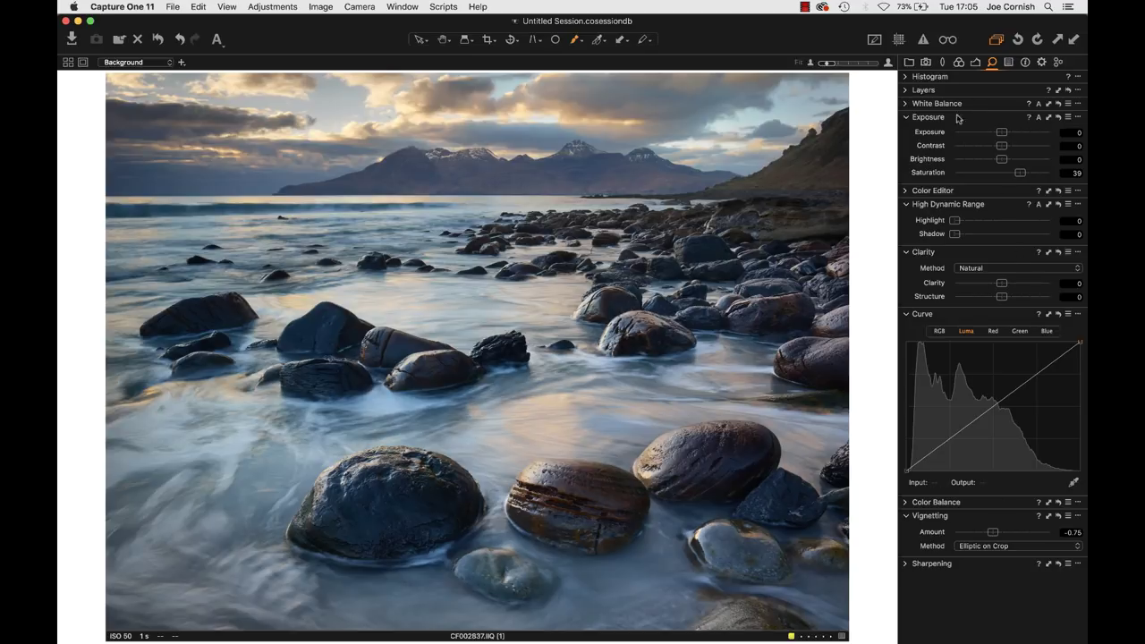
Display the session library and image browser, and view both variants of CF002837.IIQ side by side
left_click(909, 63)
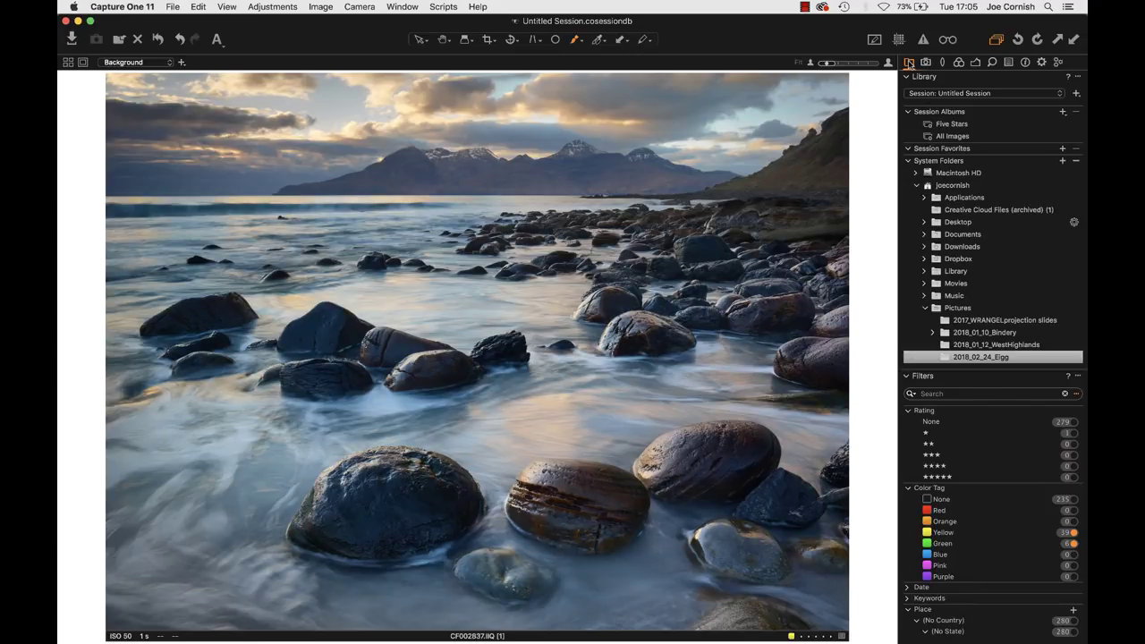
key("super+b")
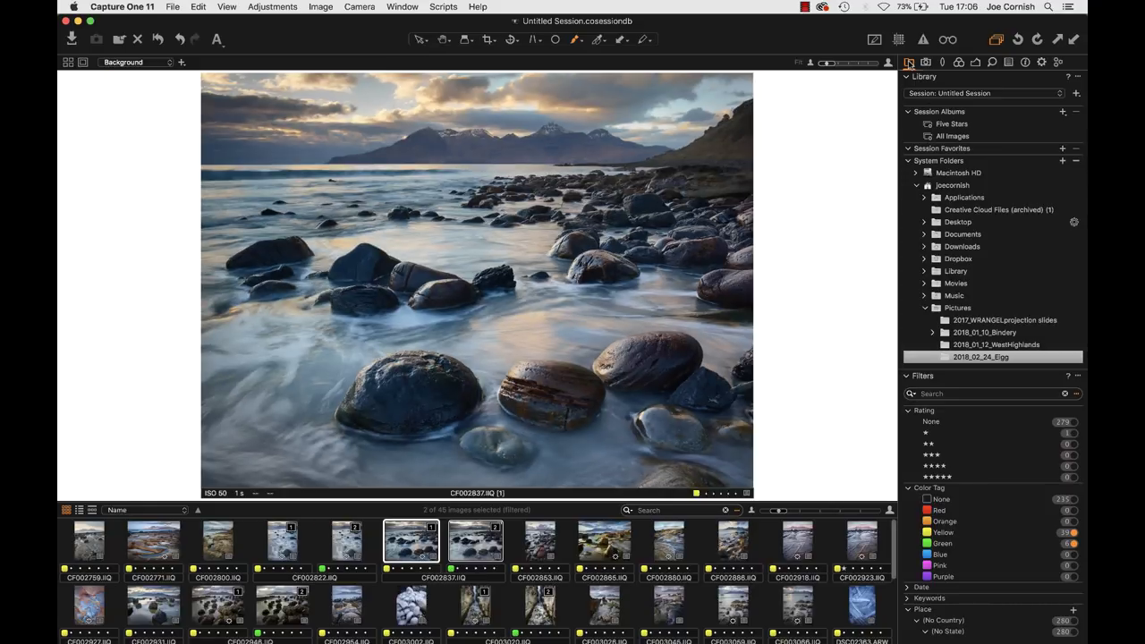
left_click(68, 61)
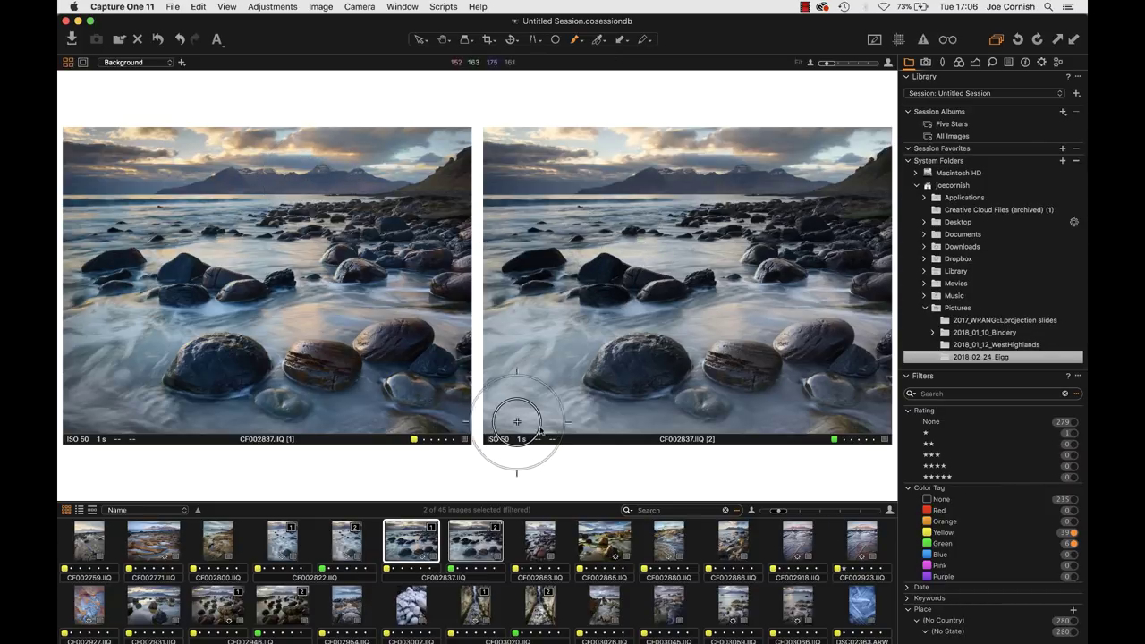
Select both variants of CF002946.IIQ for side-by-side viewing and hide the image browser
left_click(211, 606)
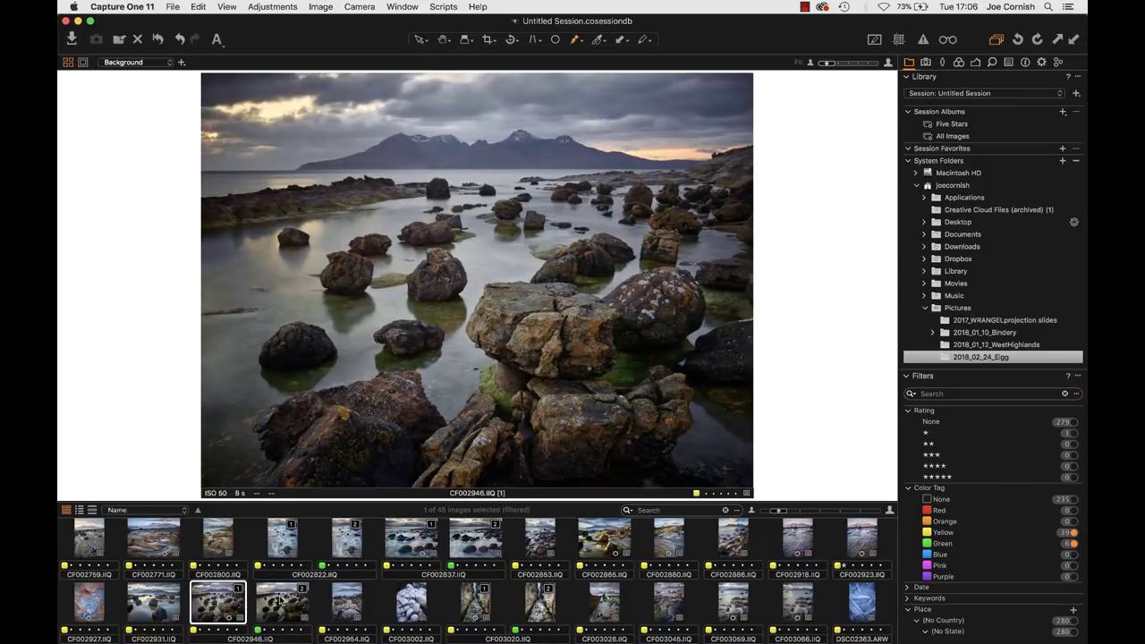
left_click(280, 602, "super")
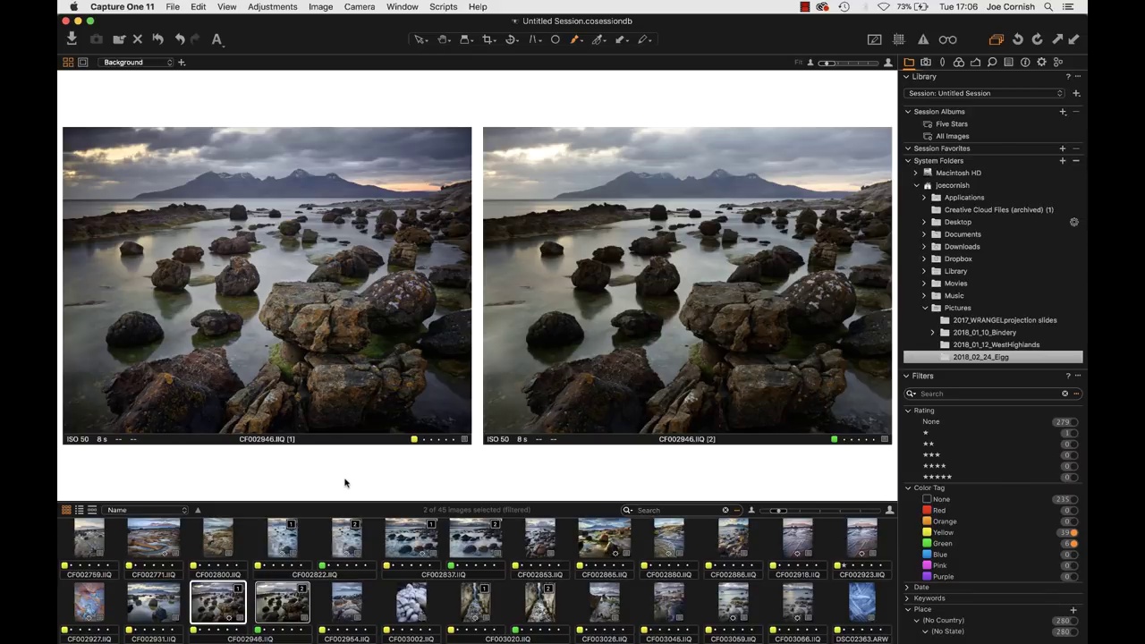
key("super+b")
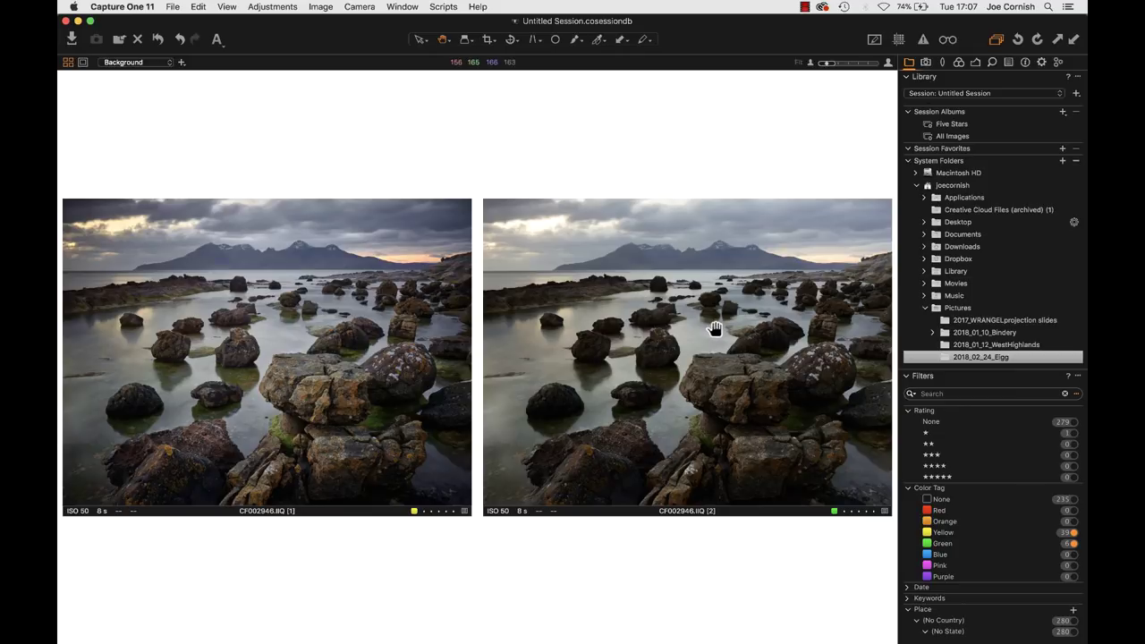
View variant 2 of CF002946.IIQ alone with a proof margin around it and the adjustment tools hidden
left_click(82, 63)
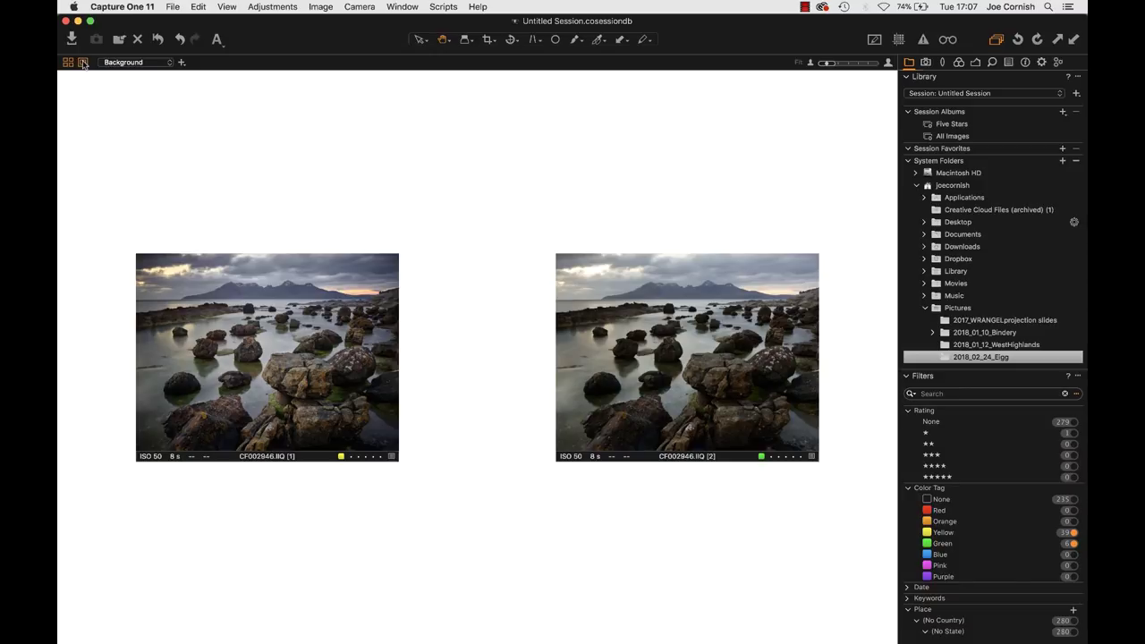
left_click(83, 62)
left_click(67, 63)
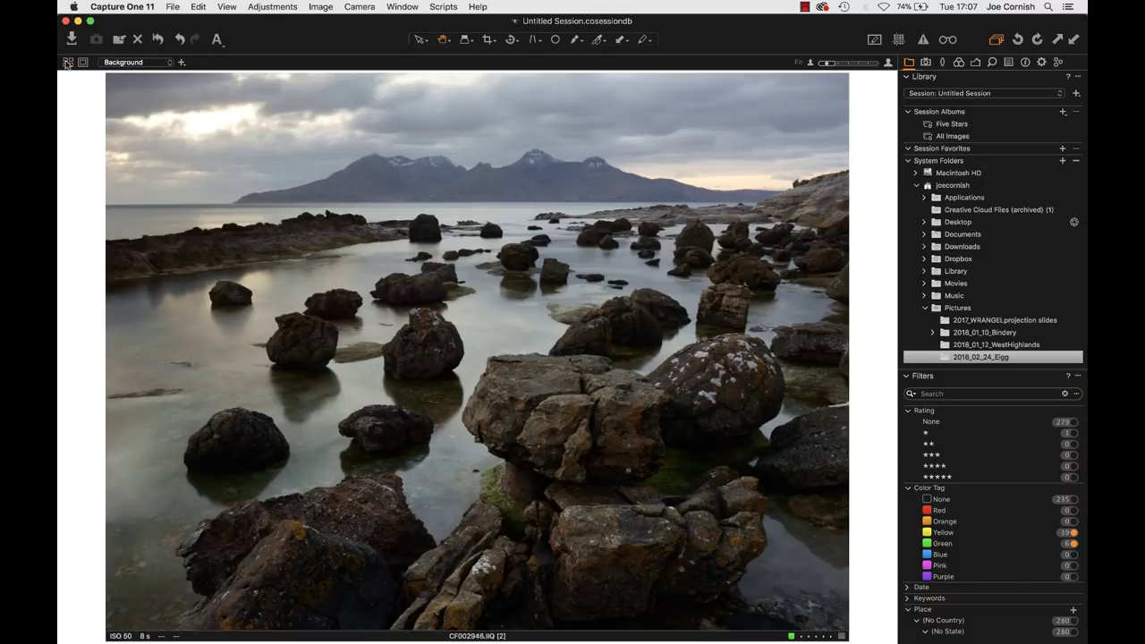
left_click(82, 62)
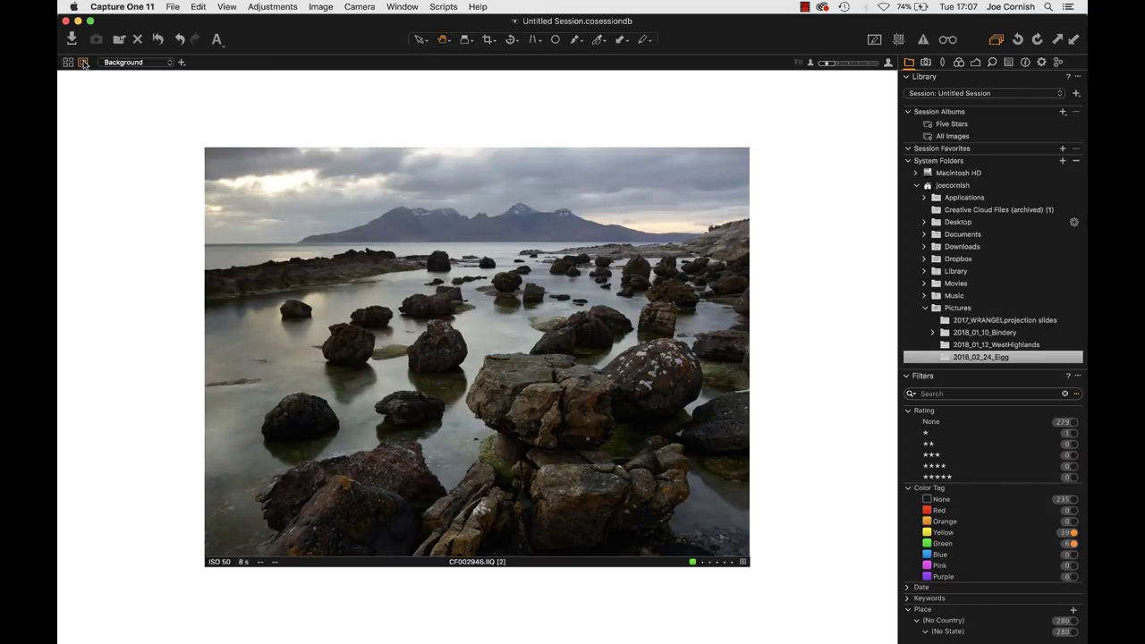
key("super+t")
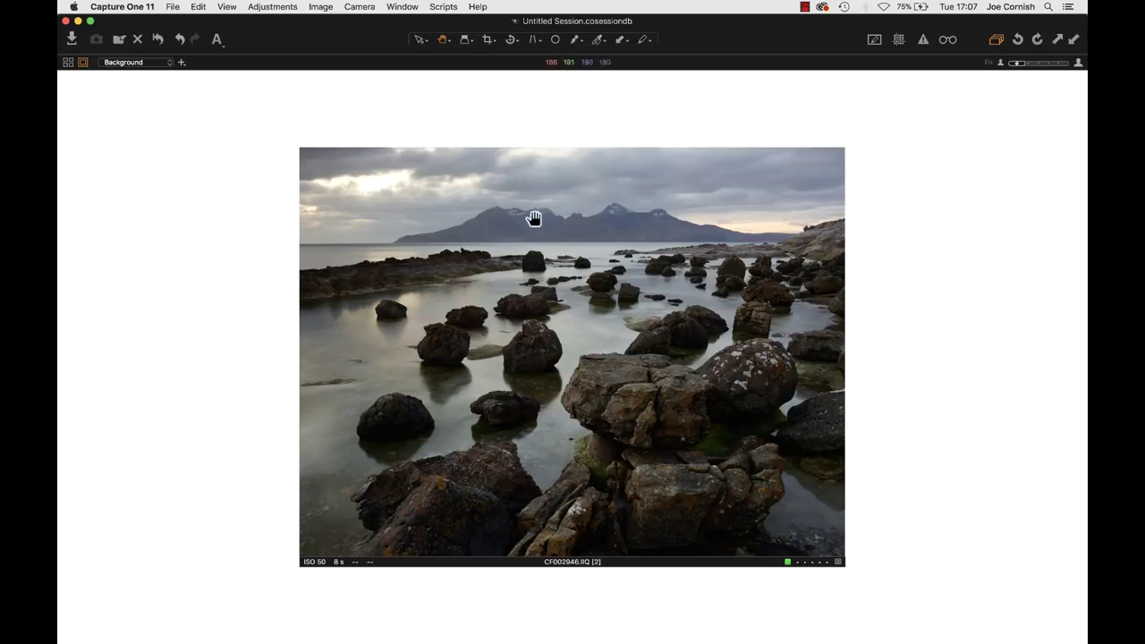
Inspect the rocks and still water near the left shoreline of variant 2 close up, and return to the full picture
left_click(390, 306)
left_click_drag(167, 299, 403, 332)
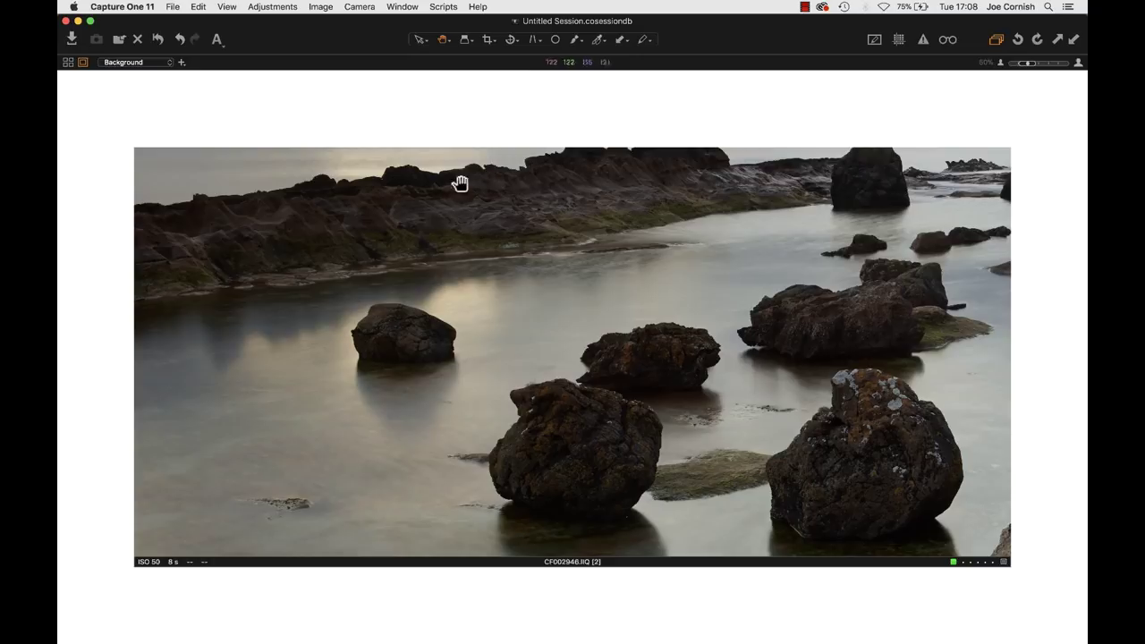
left_click(480, 280)
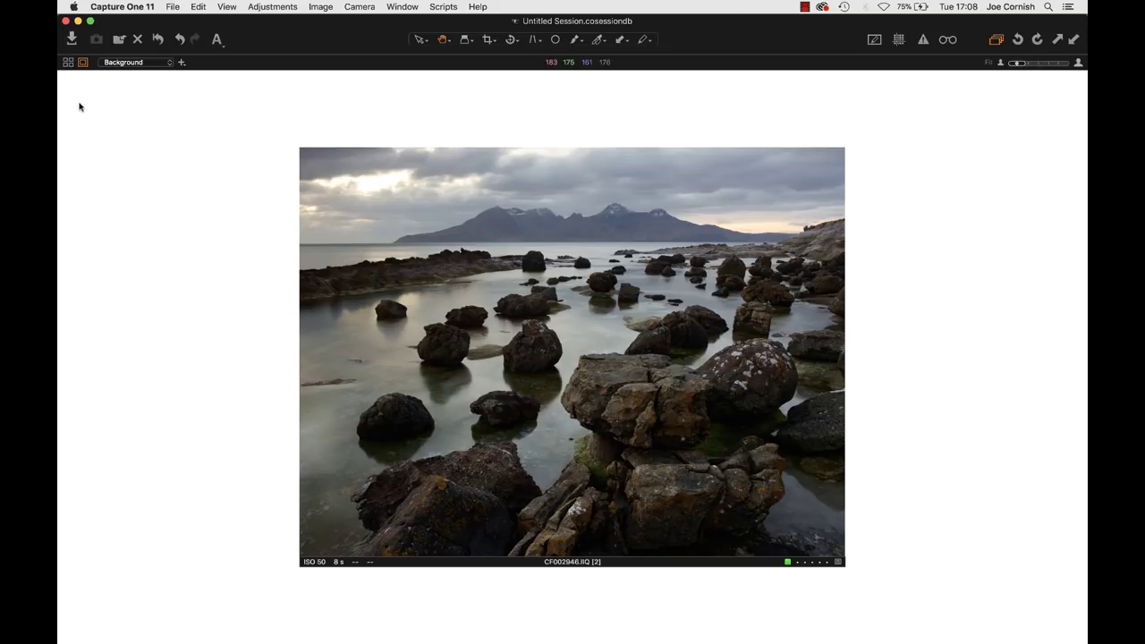
Compare both variants of CF002946.IIQ side by side, view variant 1 alone, and return to the side-by-side comparison
left_click(69, 64)
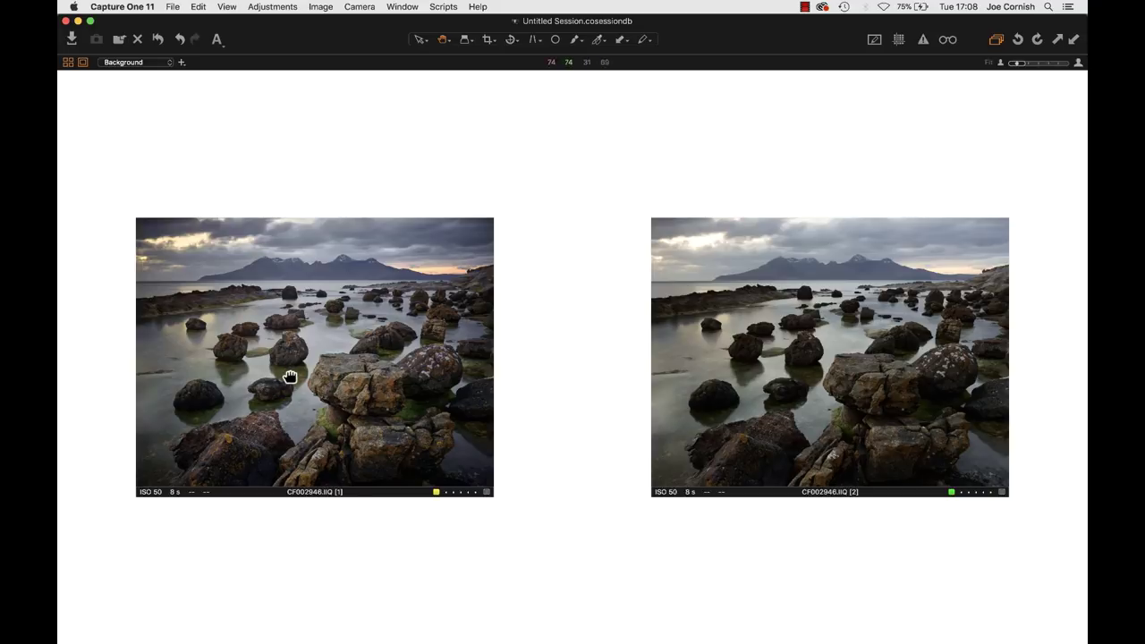
left_click(69, 63)
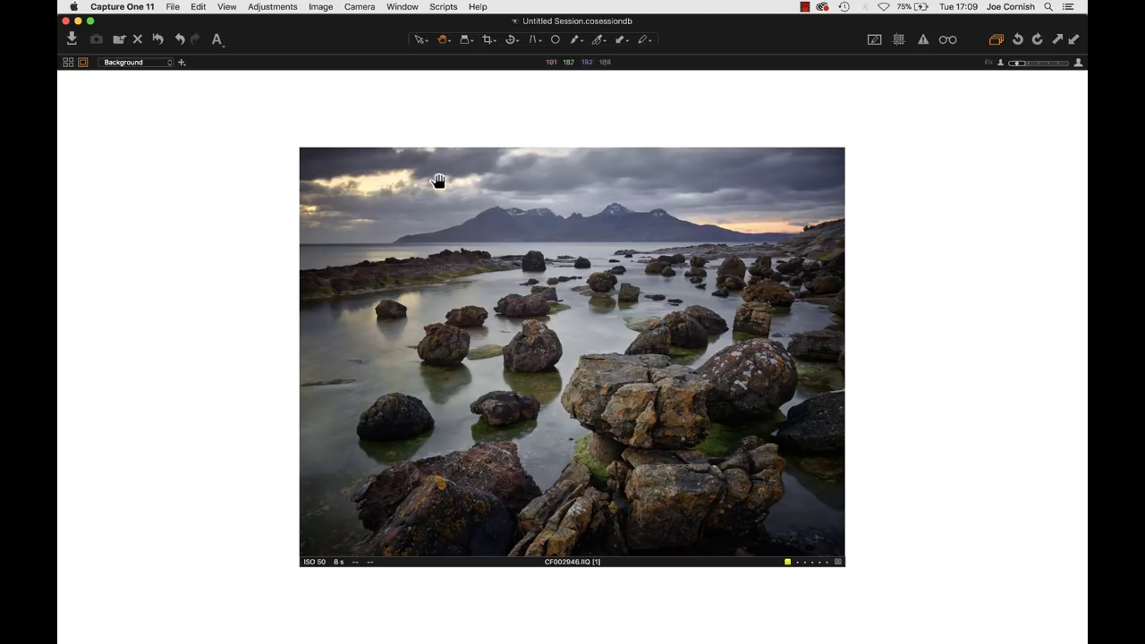
left_click(69, 62)
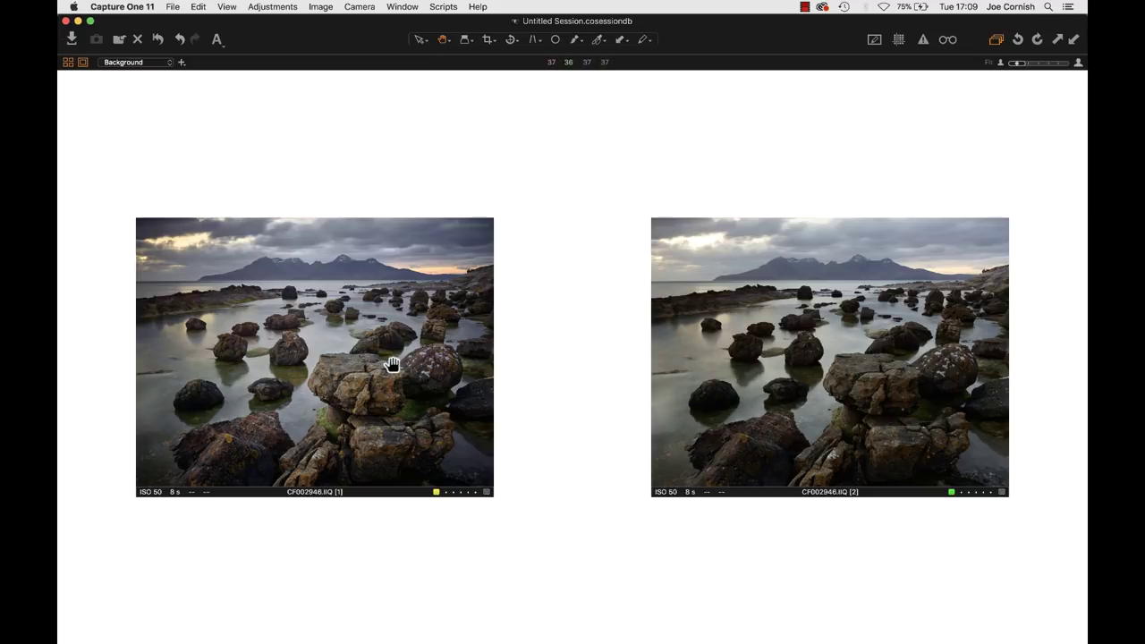
Compare both variants at 100% without the proof margin, bringing the green pool beside the large lichen-covered boulders into view in each
left_click(893, 348)
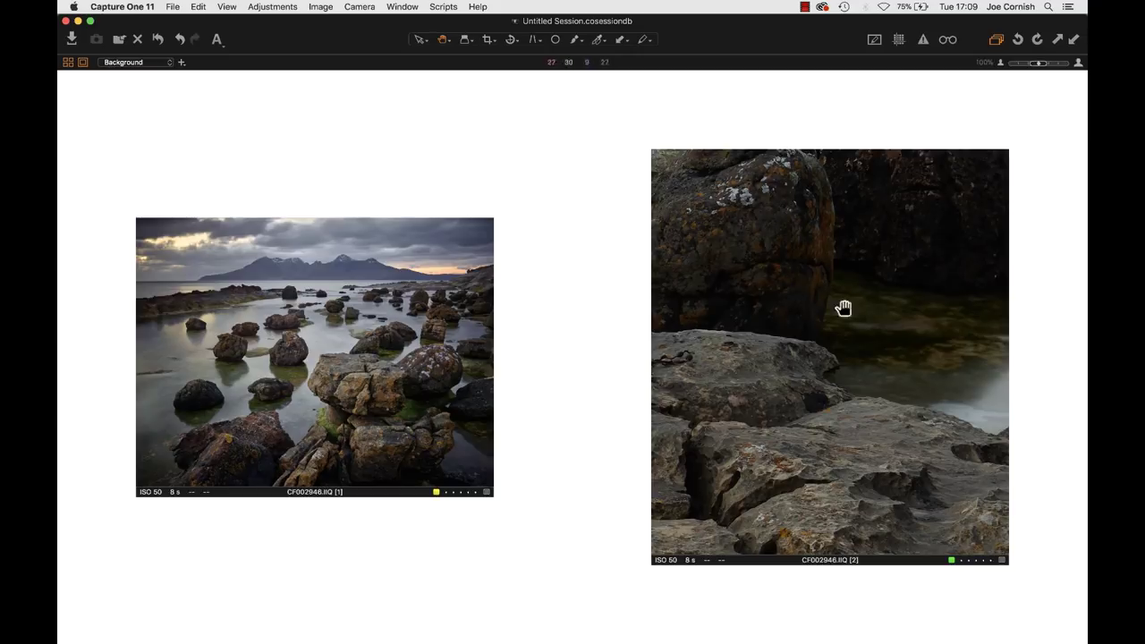
left_click(387, 353)
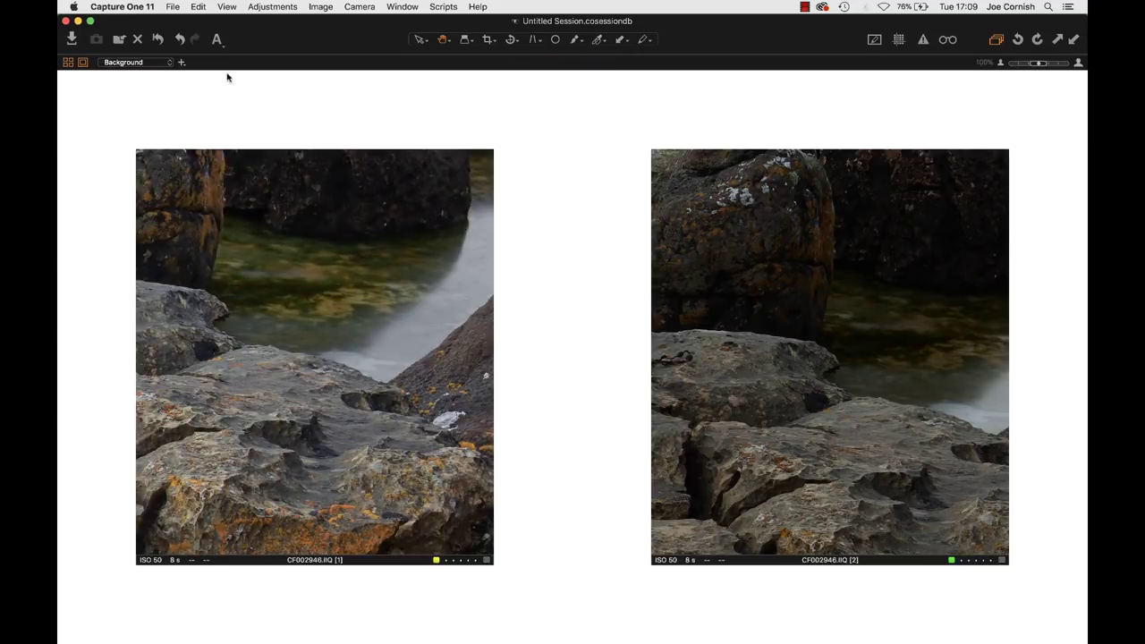
left_click(83, 61)
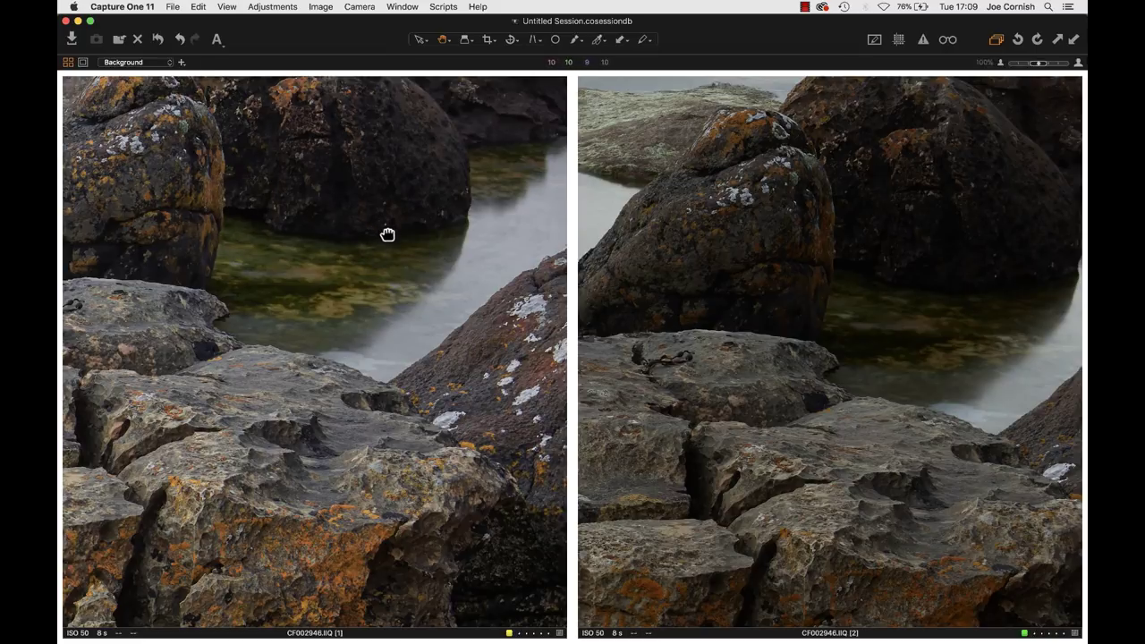
left_click_drag(386, 233, 315, 320)
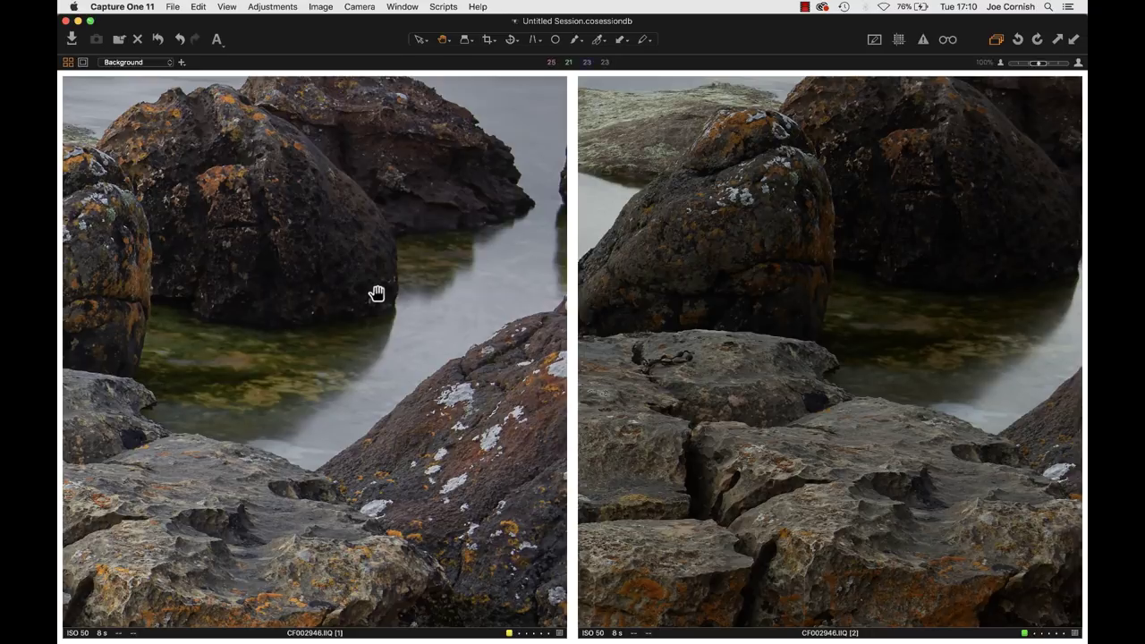
left_click_drag(937, 275, 734, 361)
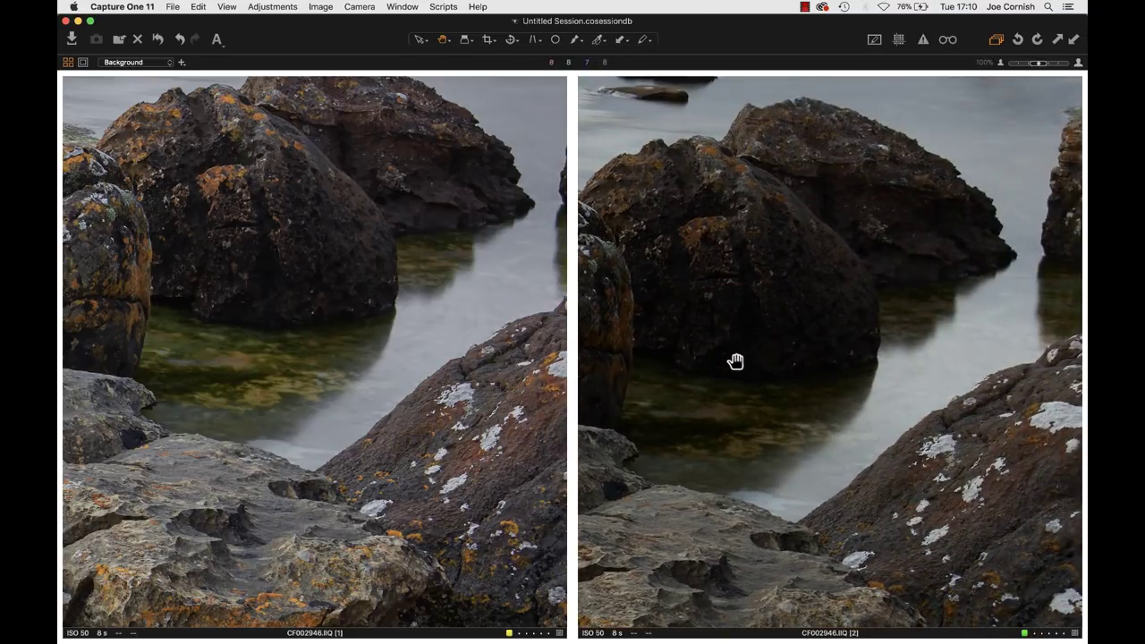
Return both variants of CF002946.IIQ to the full picture side by side and show the adjustment tools again
double_click(388, 231)
scroll(886, 274, "down", 3)
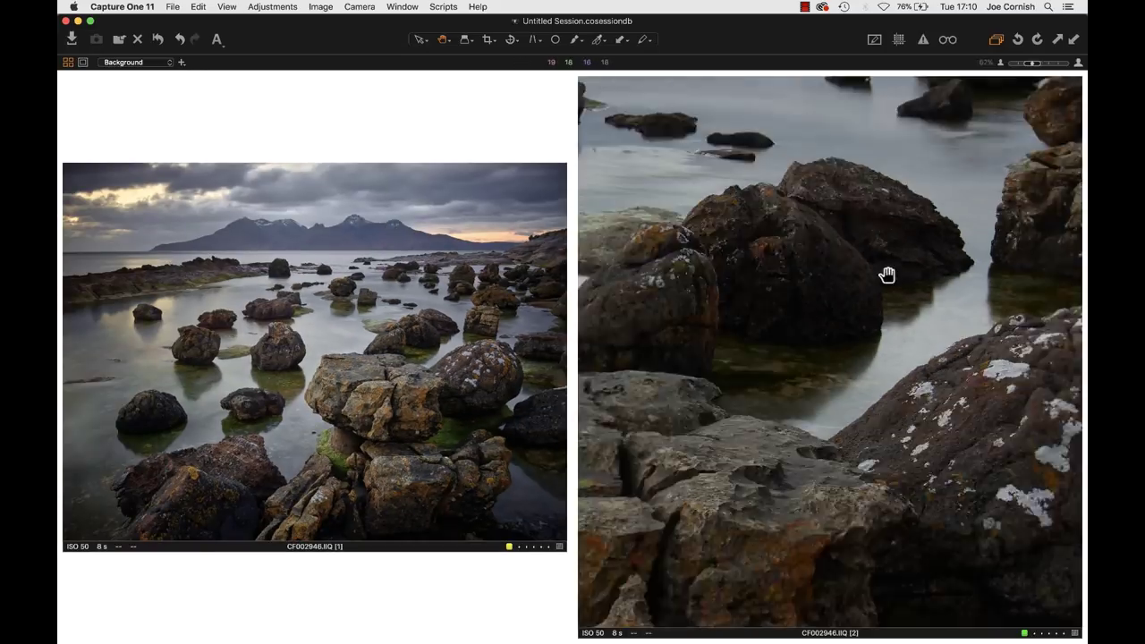
scroll(887, 274, "down", 2)
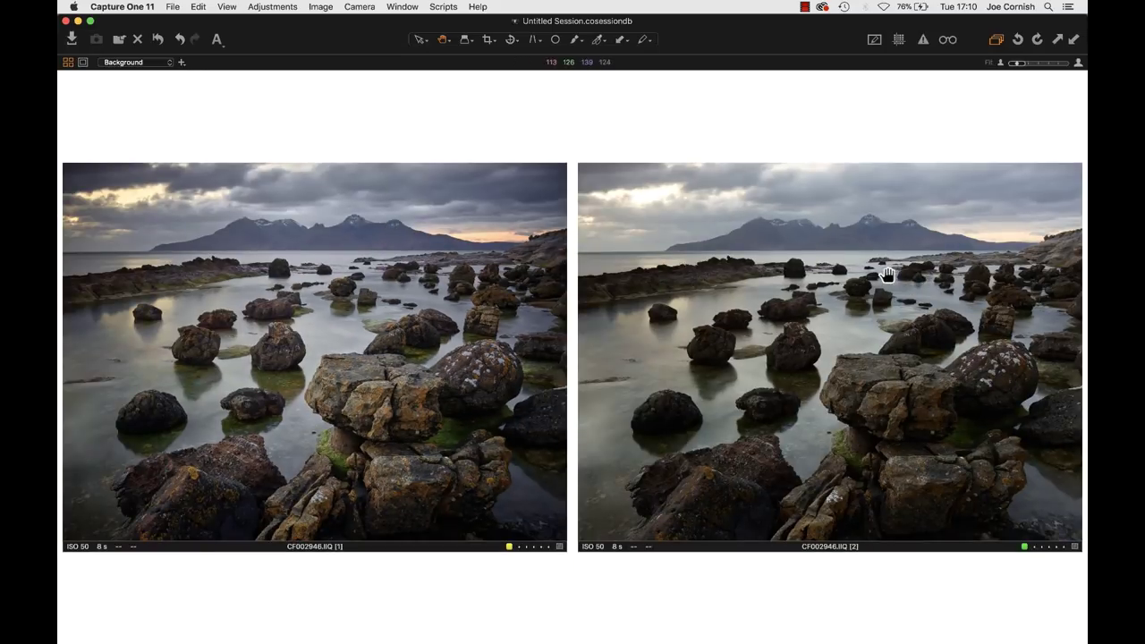
key("alt+super+t")
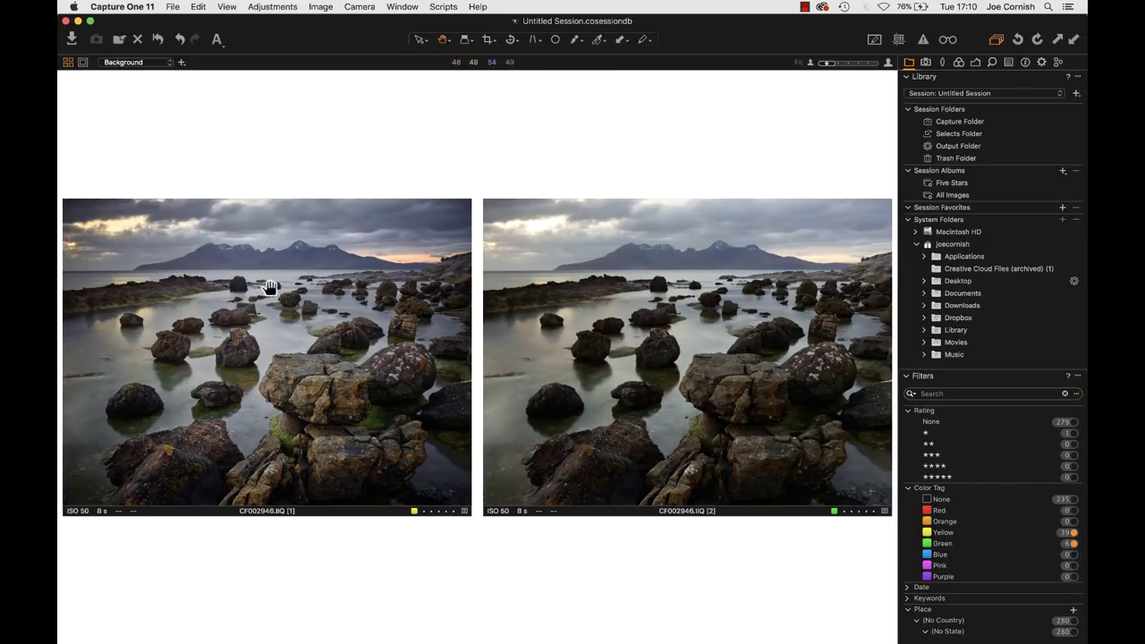
View variant 1 of CF002946.IIQ alone with its exposure adjustments and layer list shown
left_click(68, 63)
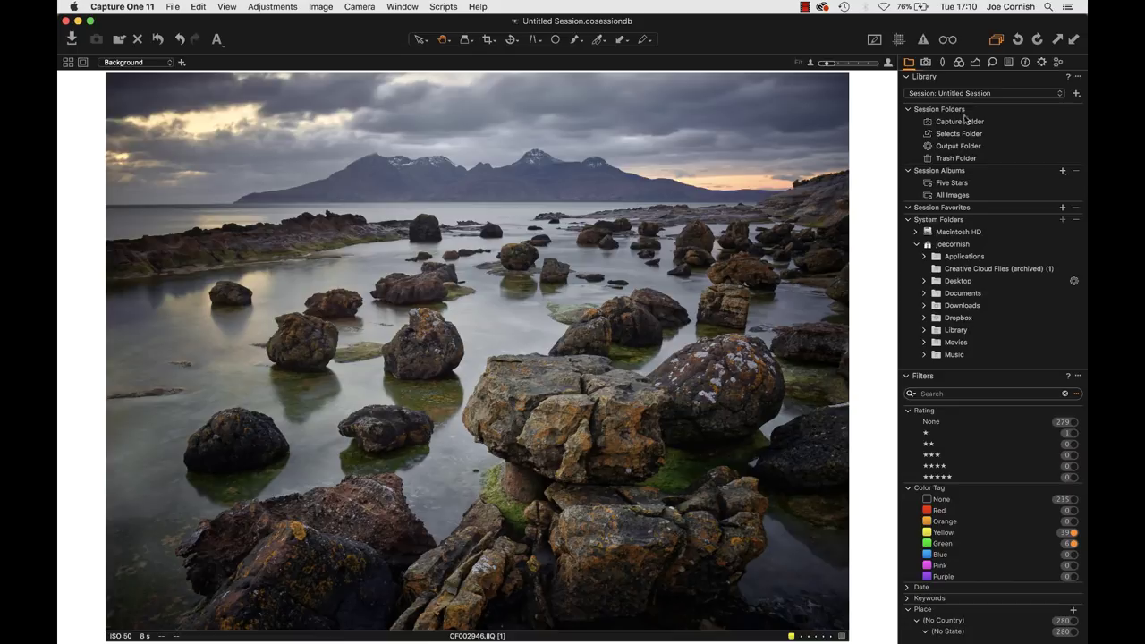
left_click(991, 63)
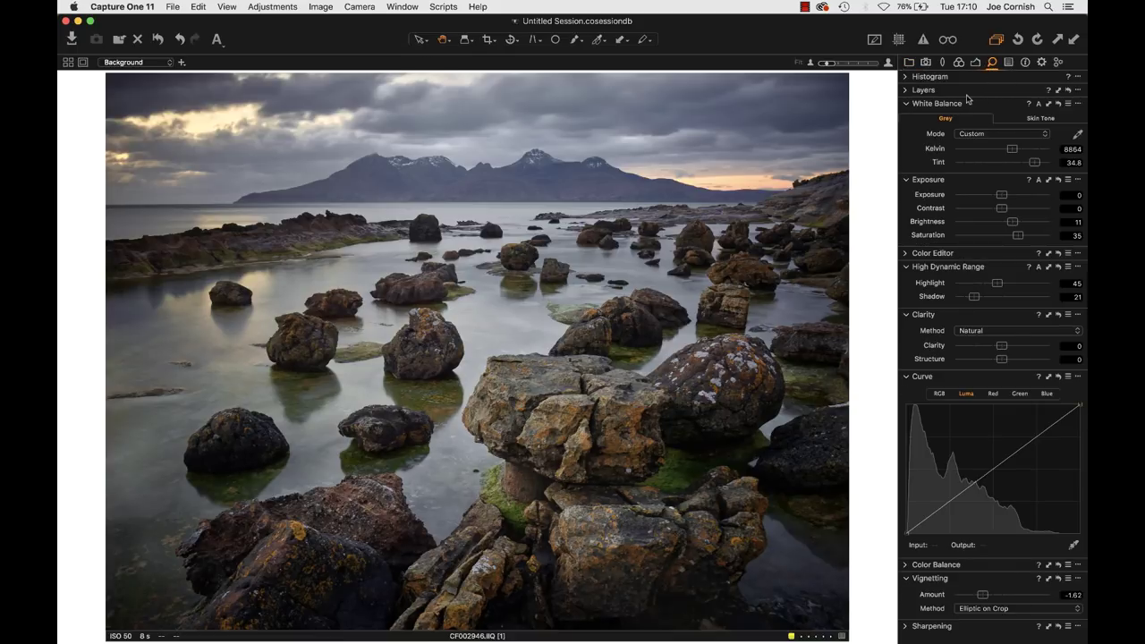
left_click(905, 91)
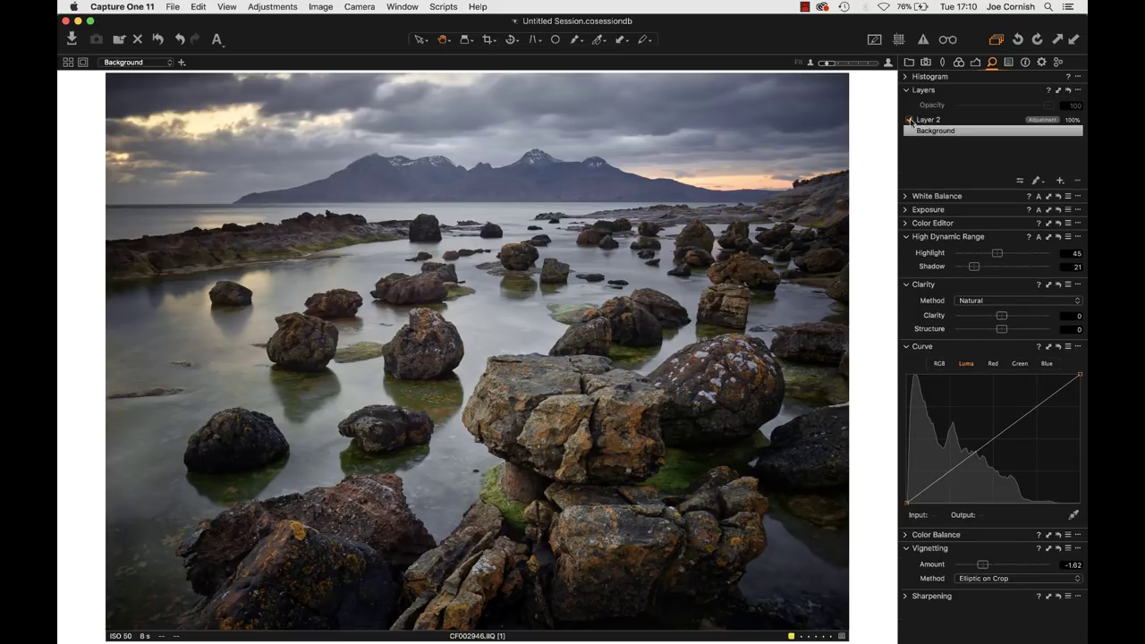
Compare variant 1 repeatedly with and without Layer 2, leaving the layer enabled
left_click(909, 121)
left_click(910, 121)
left_click(909, 121)
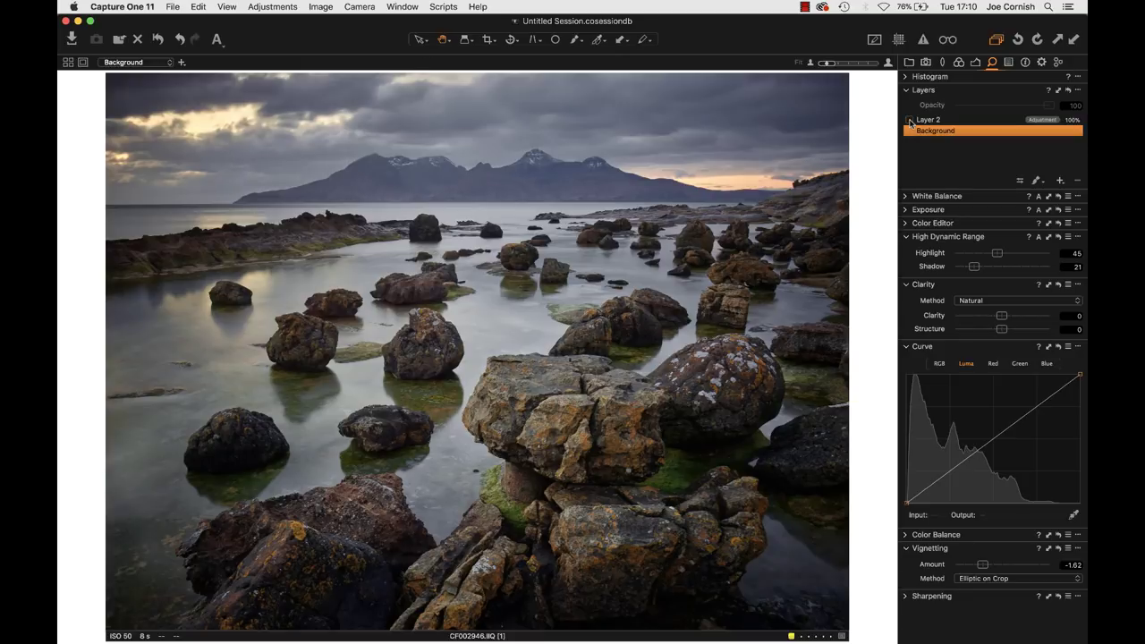
left_click(910, 121)
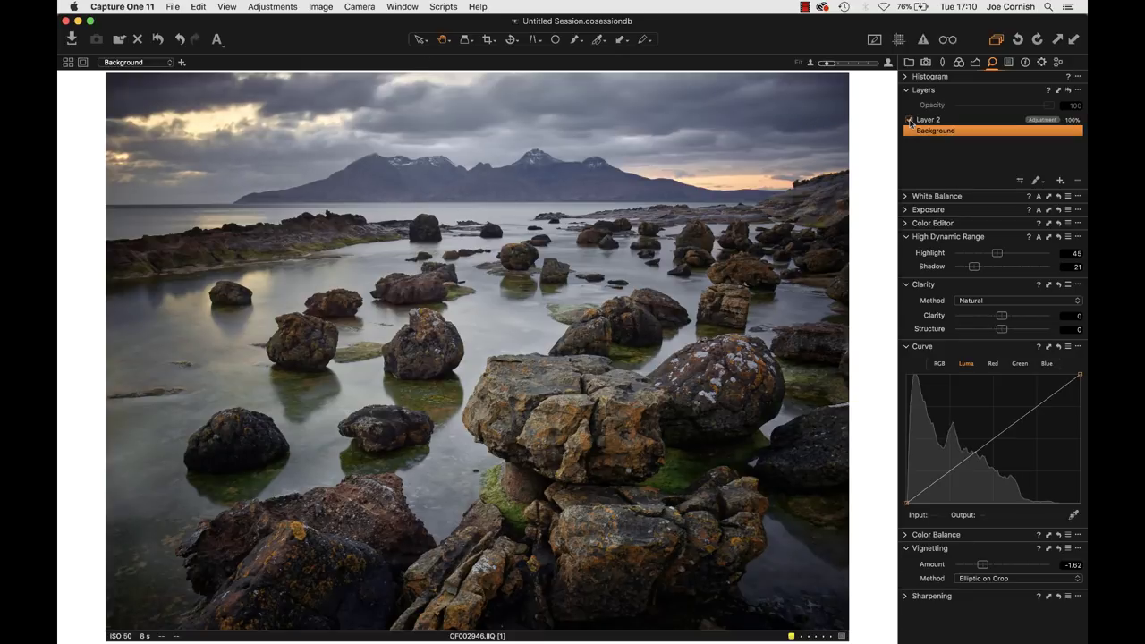
left_click(910, 121)
left_click(908, 120)
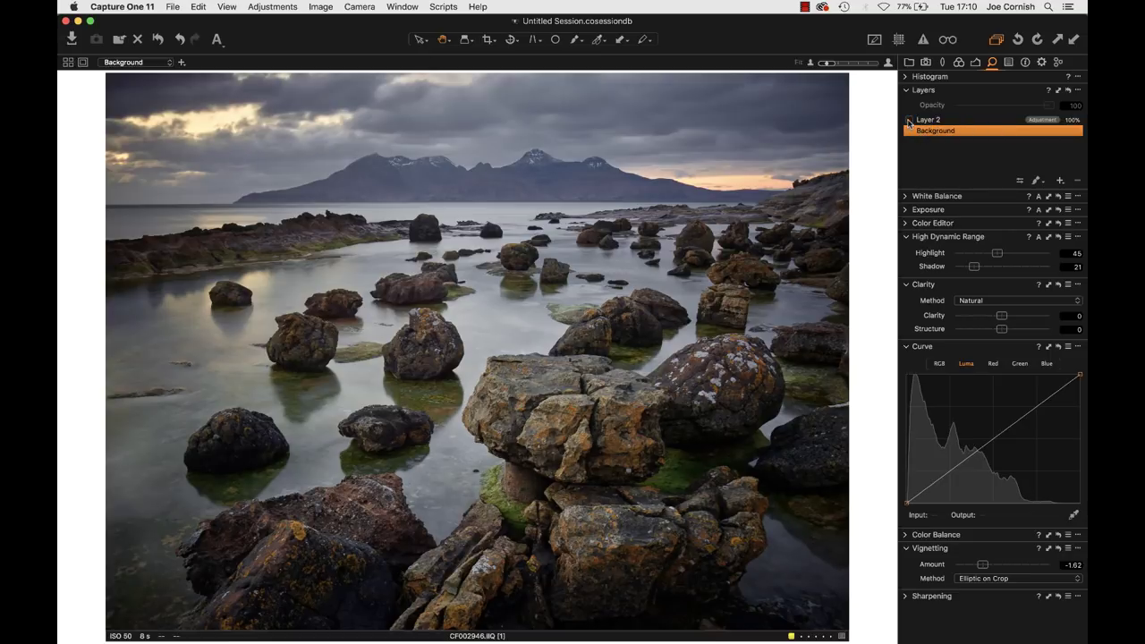
left_click(909, 120)
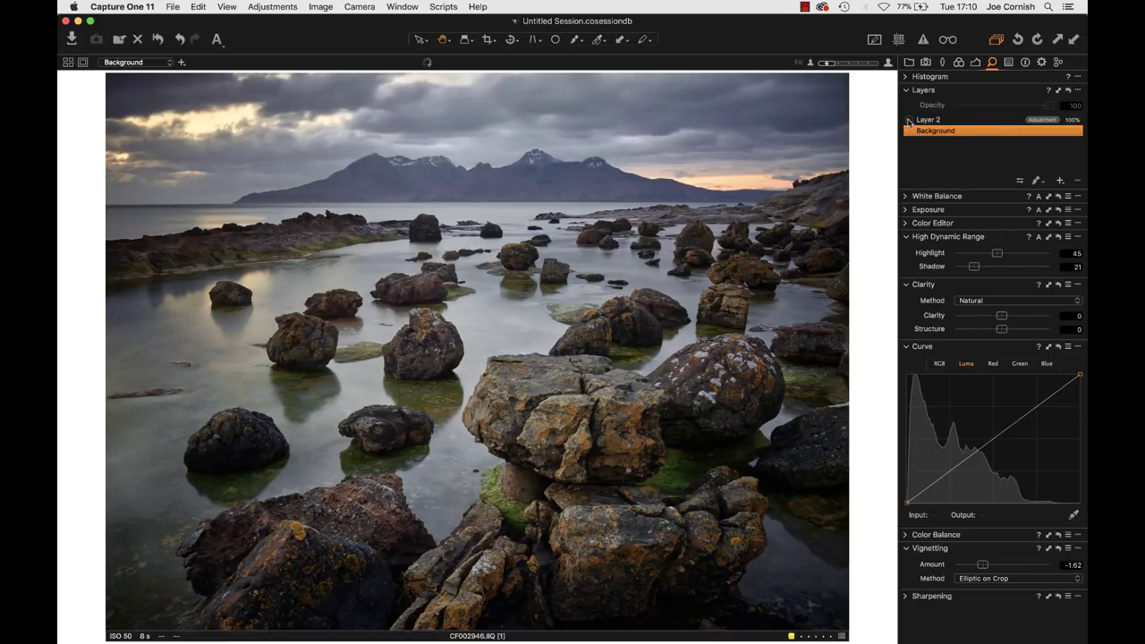
left_click(909, 120)
left_click(909, 120)
left_click(909, 120)
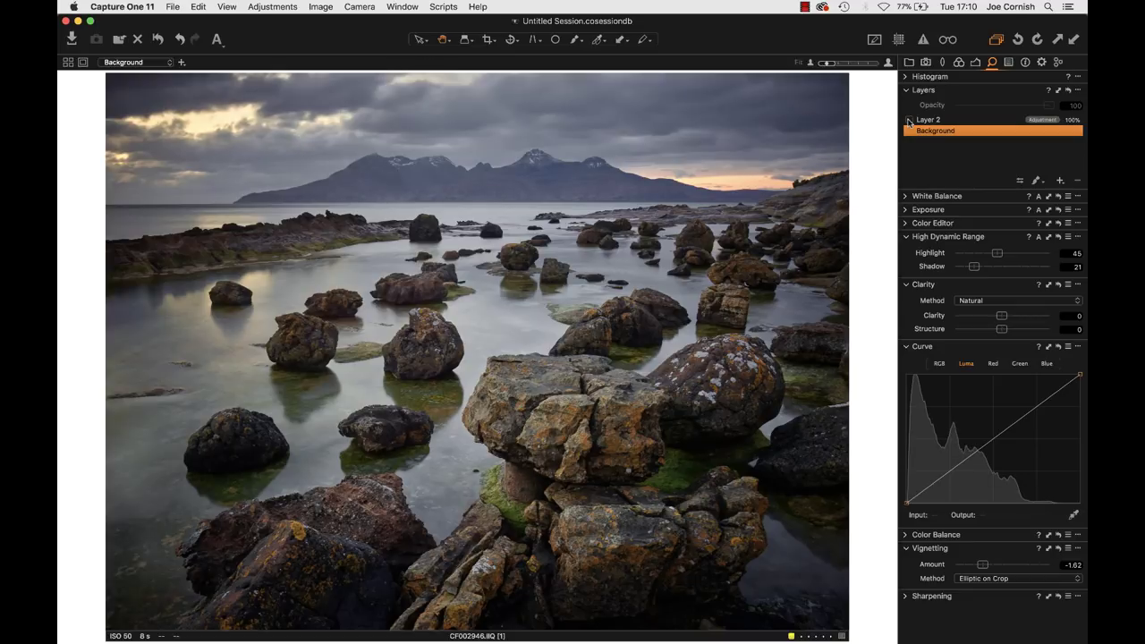
left_click(909, 120)
left_click(908, 120)
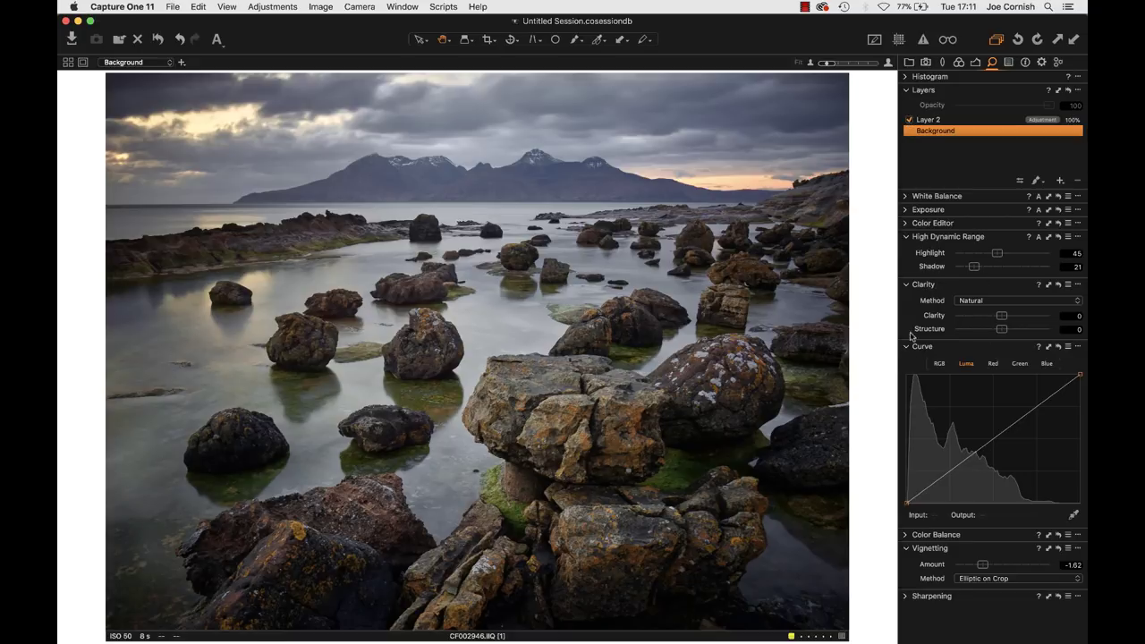
Review Layer 2's clarity, curve and exposure settings, and the Background's exposure and Color Editor adjustments
left_click(964, 120)
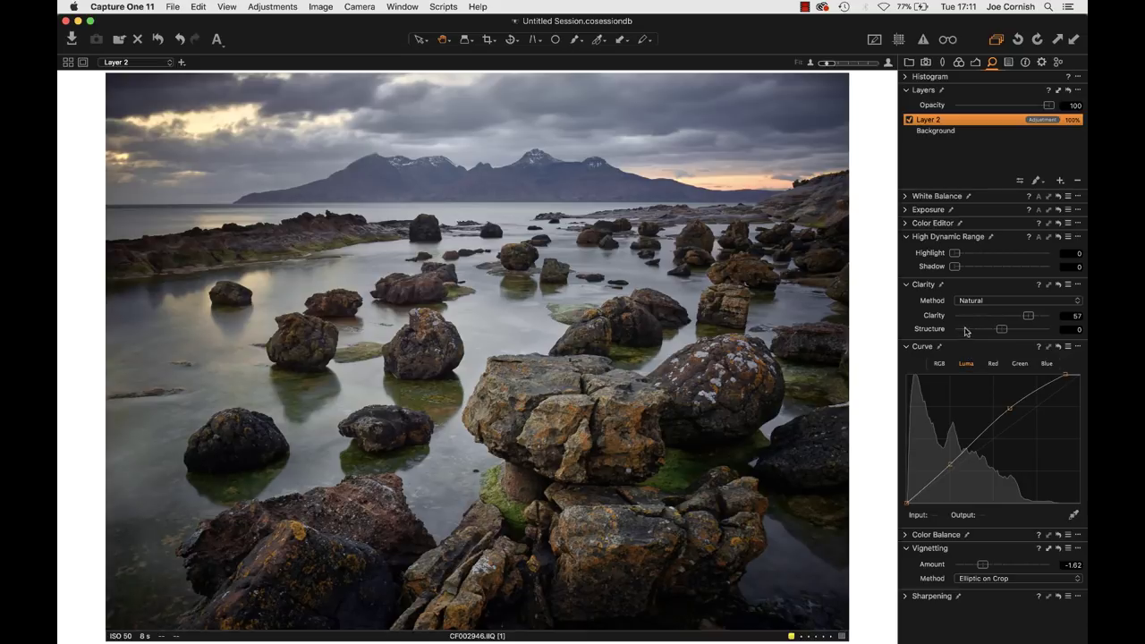
left_click(904, 209)
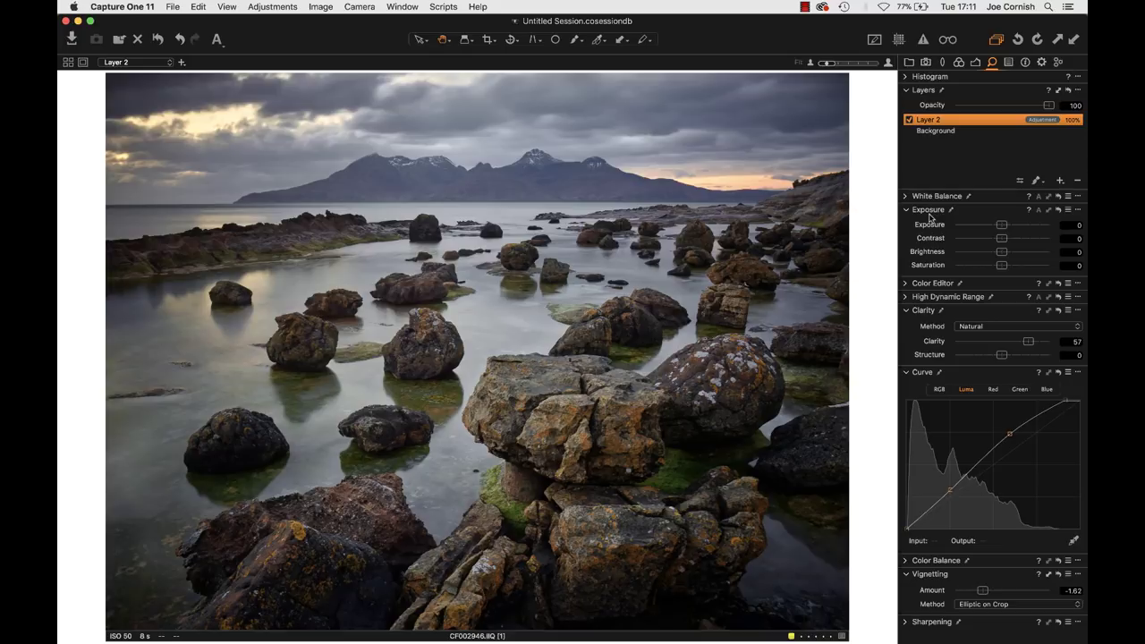
left_click(964, 131)
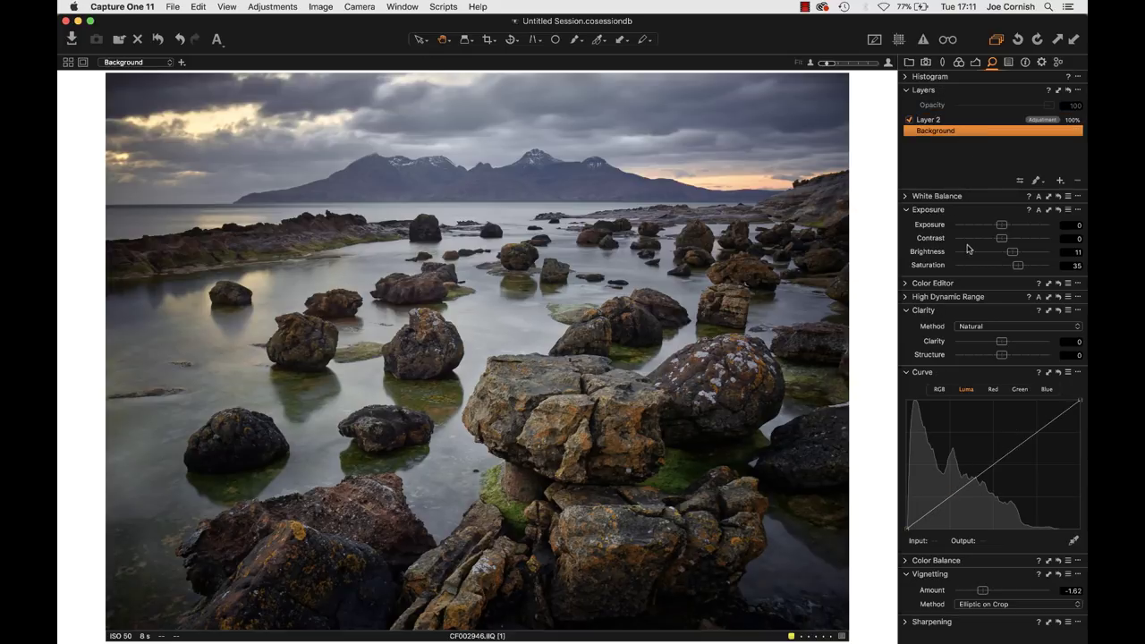
left_click(905, 284)
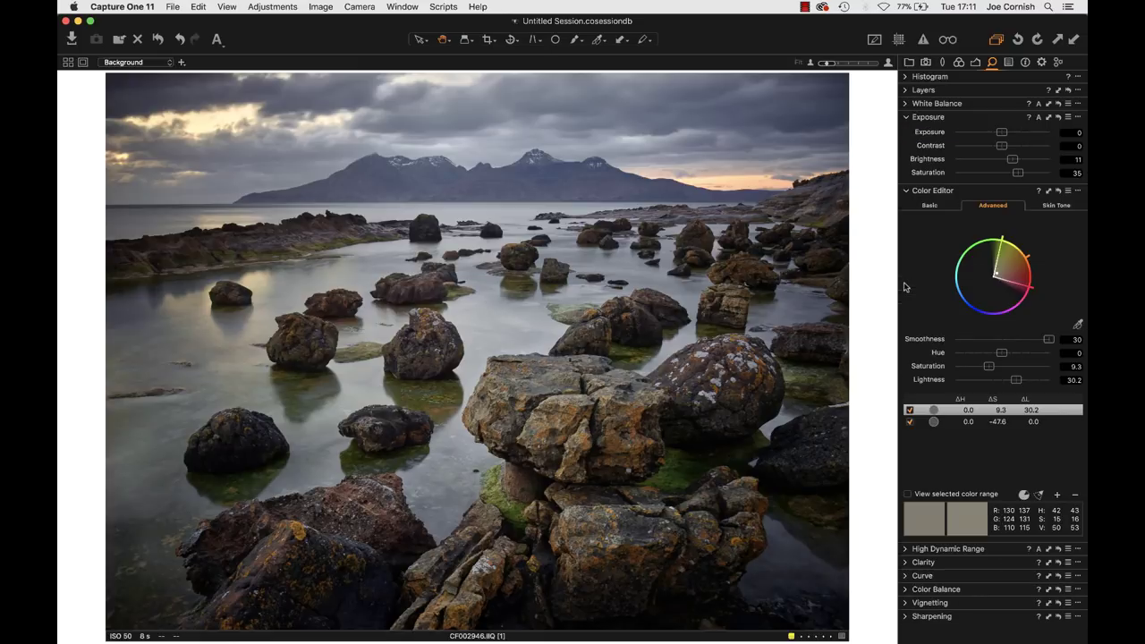
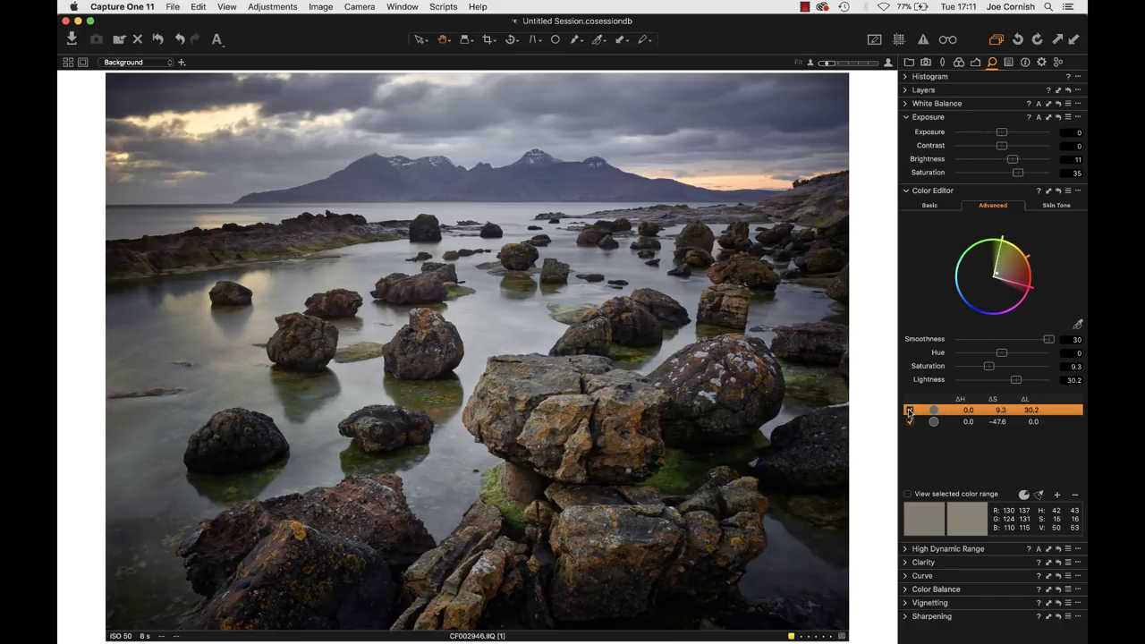
Compare the picture with and without each of the Background's two Color Editor ranges, leaving both enabled
left_click(909, 410)
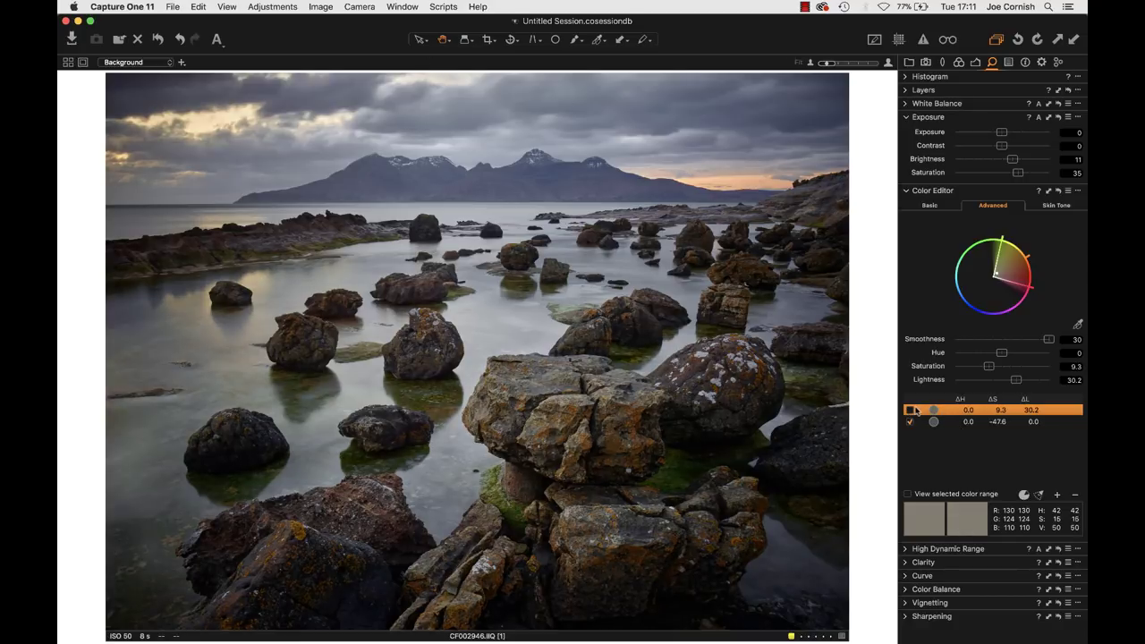
left_click(909, 410)
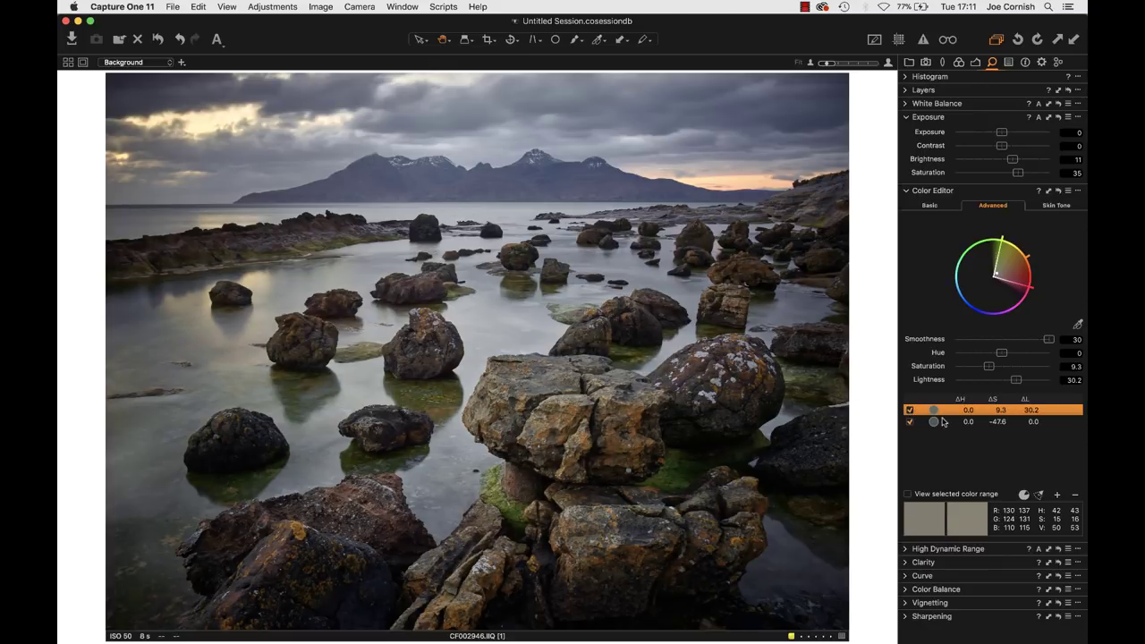
left_click(950, 422)
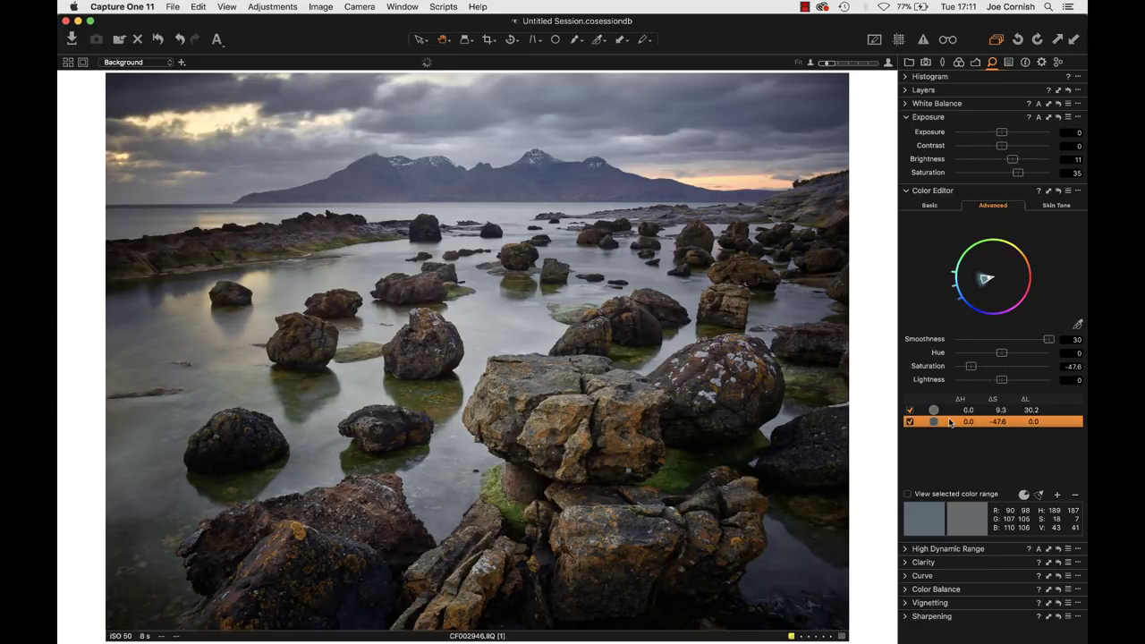
left_click(909, 423)
left_click(910, 422)
left_click(910, 422)
left_click(910, 422)
Show the layer list with the Background's Exposure and White Balance settings for review
left_click(906, 90)
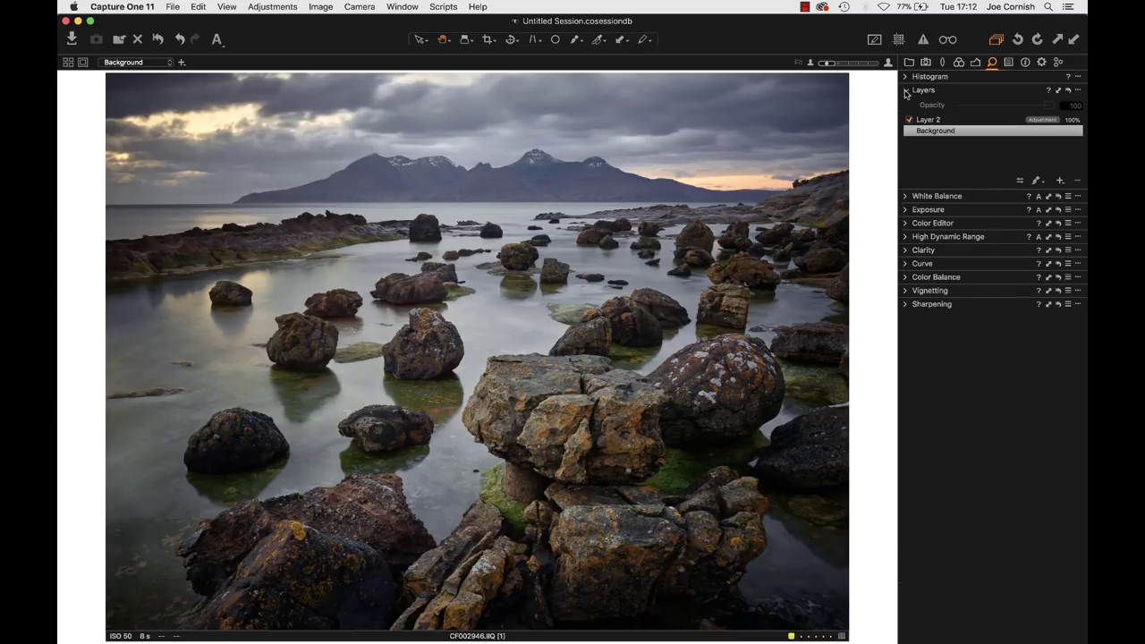
left_click(904, 209)
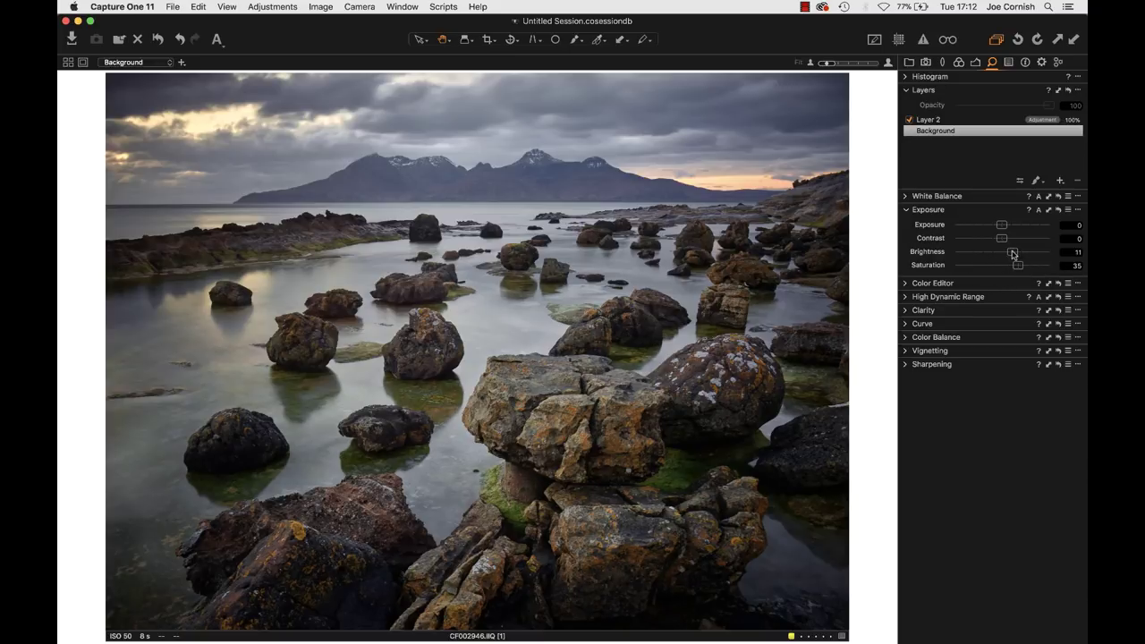
left_click(906, 198)
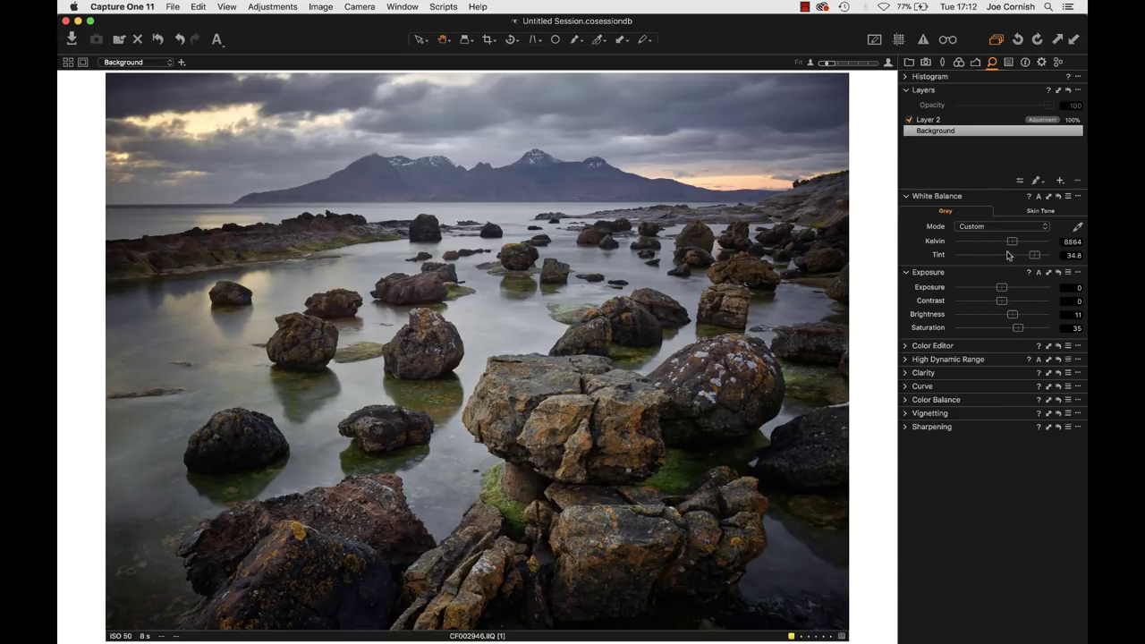
left_click(1049, 273)
left_click(1054, 275)
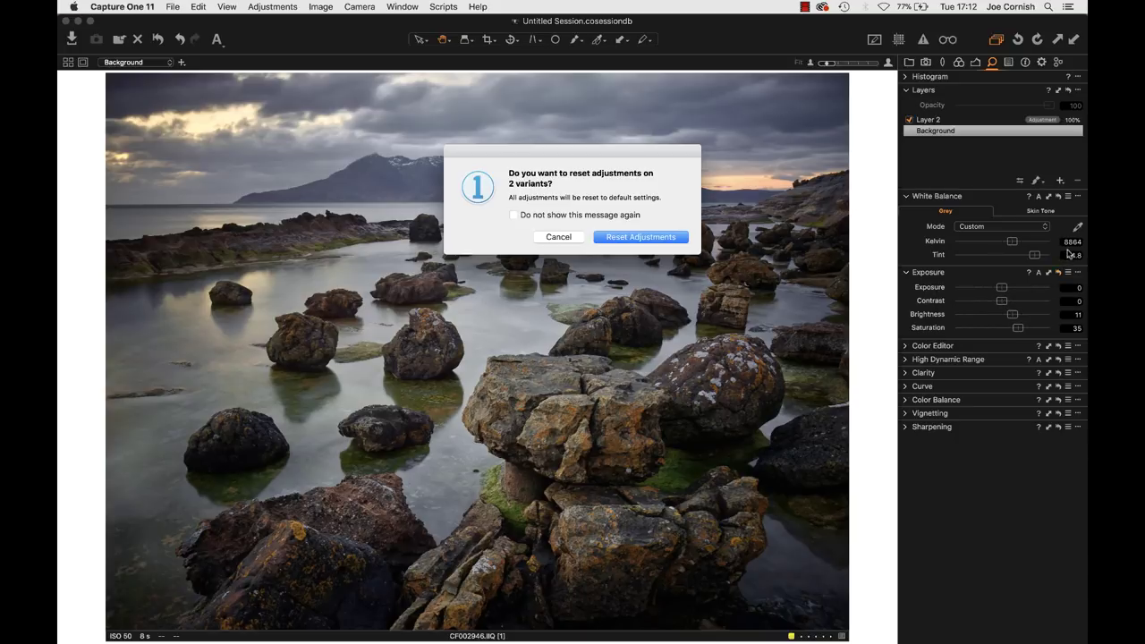
left_click(561, 236)
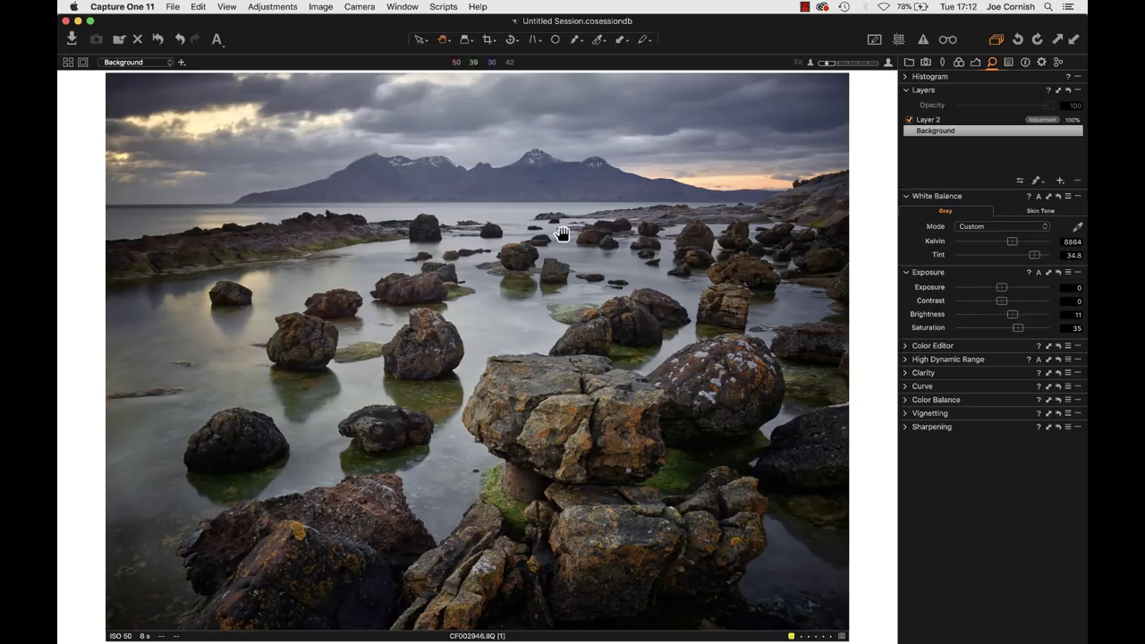
Reset the Background's Brightness, raise it to 14, and compare the picture with and without Layer 2
double_click(1012, 315)
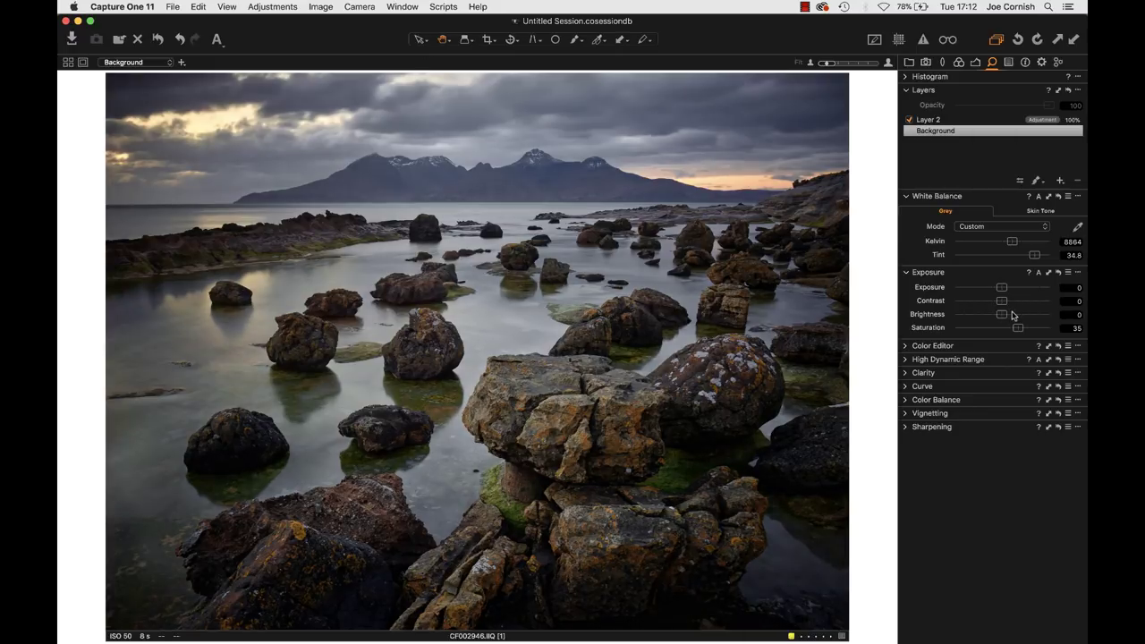
left_click(1012, 314)
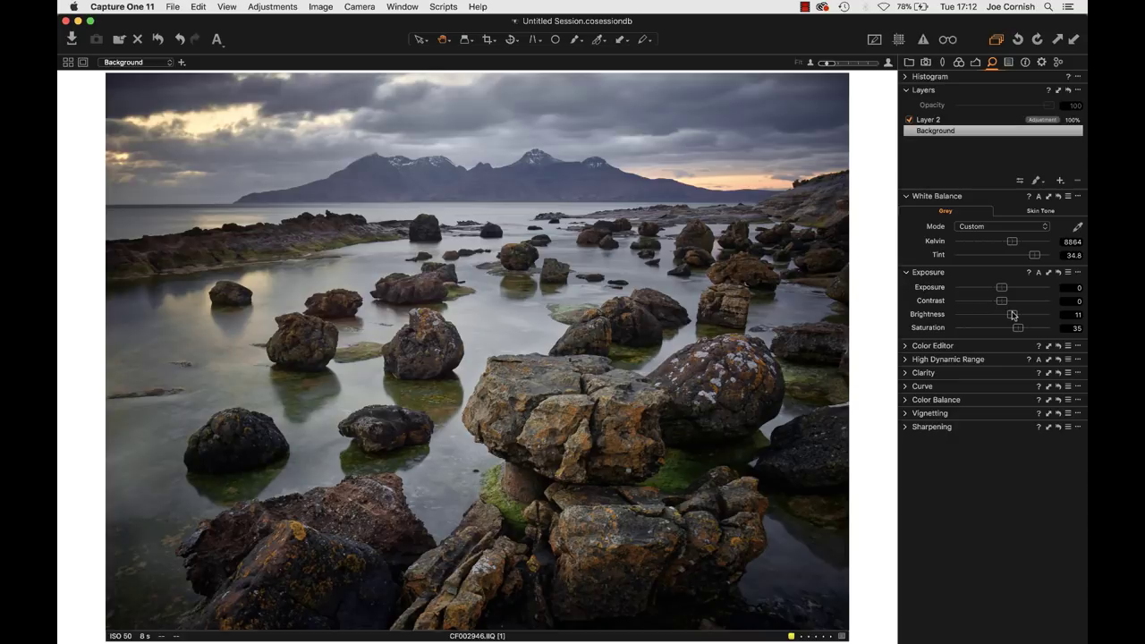
left_click_drag(1012, 314, 1015, 315)
left_click(909, 120)
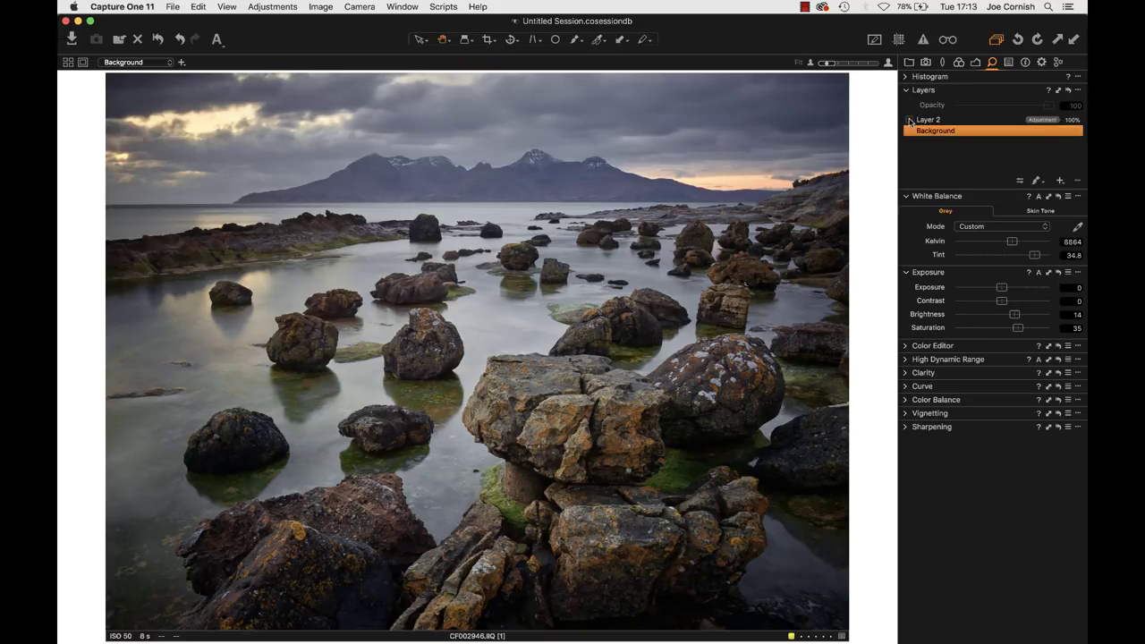
left_click(909, 119)
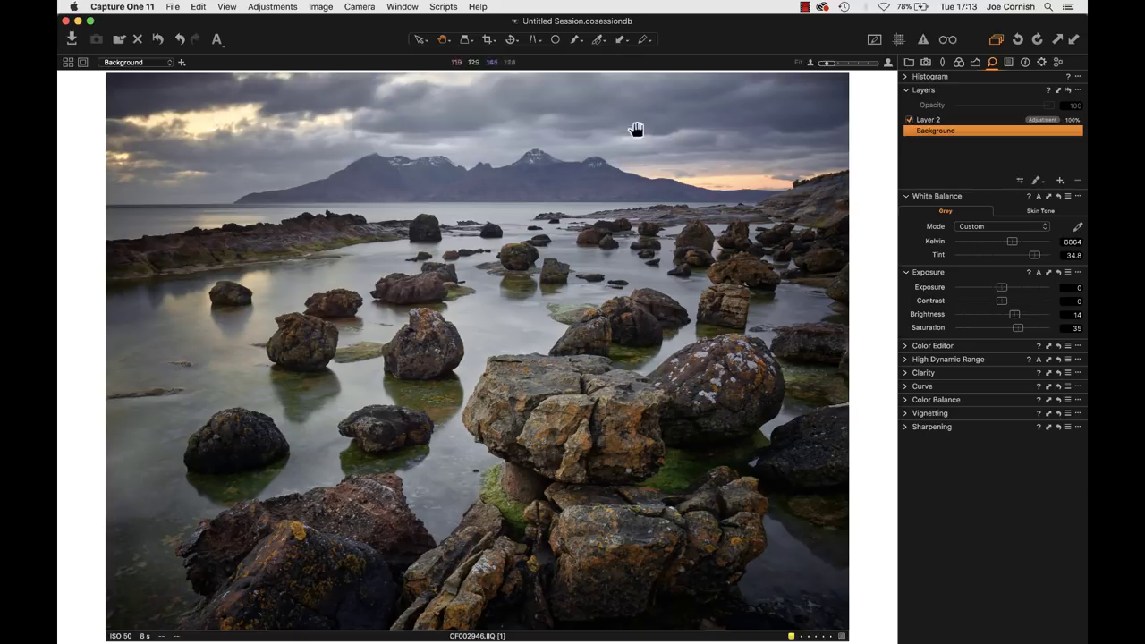
Reset the Background's High Dynamic Range Highlight to compare the sky, and set it to 44
left_click(905, 359)
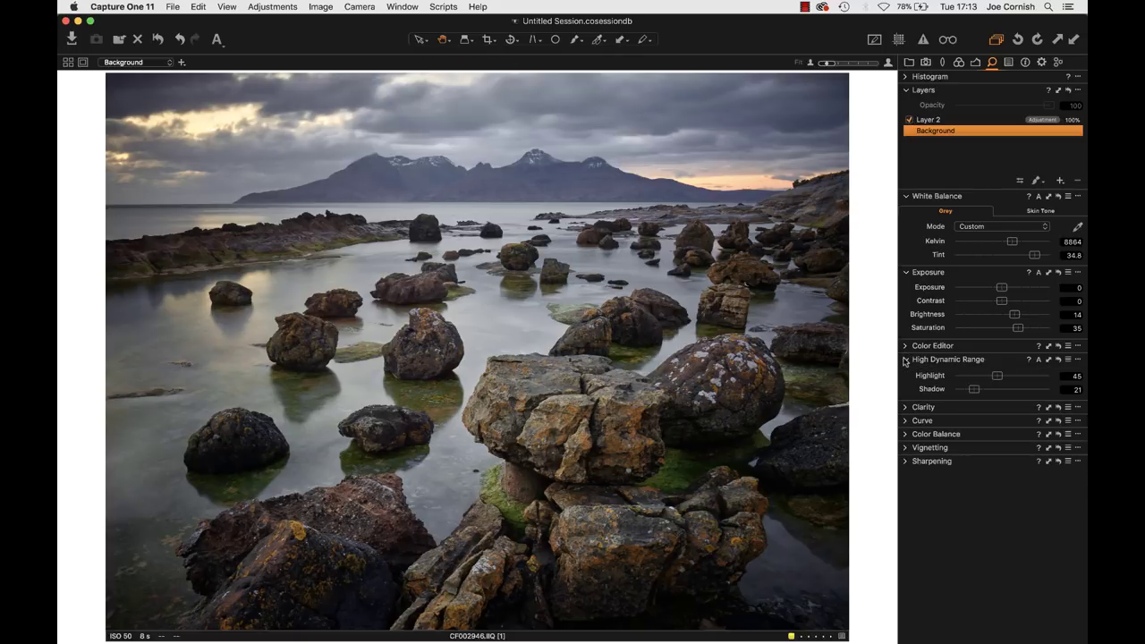
double_click(996, 376)
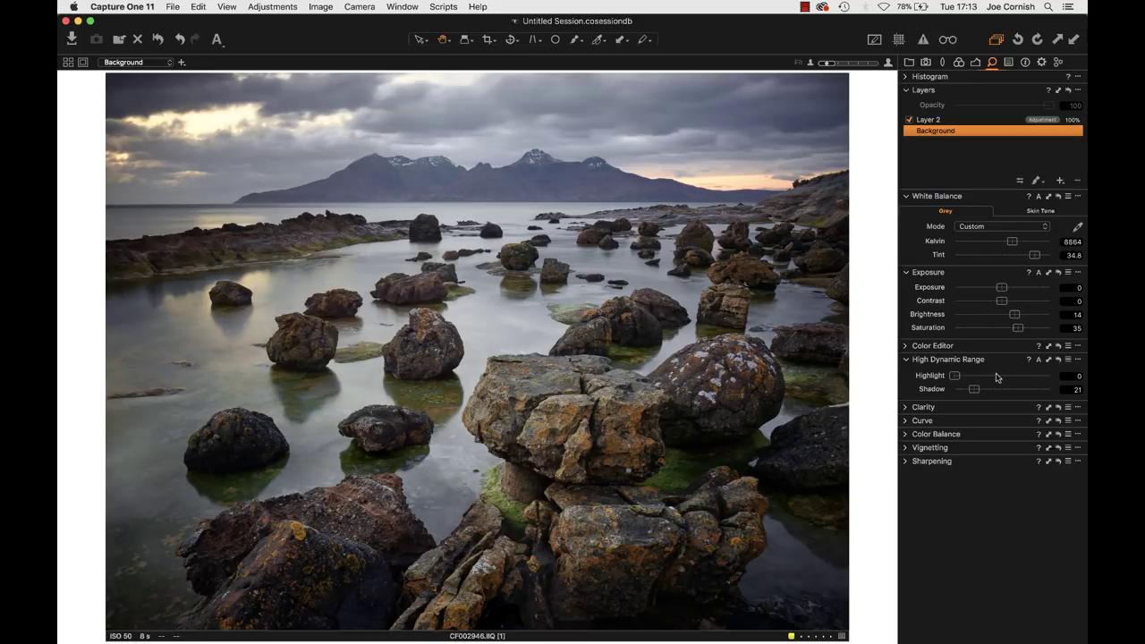
left_click(996, 376)
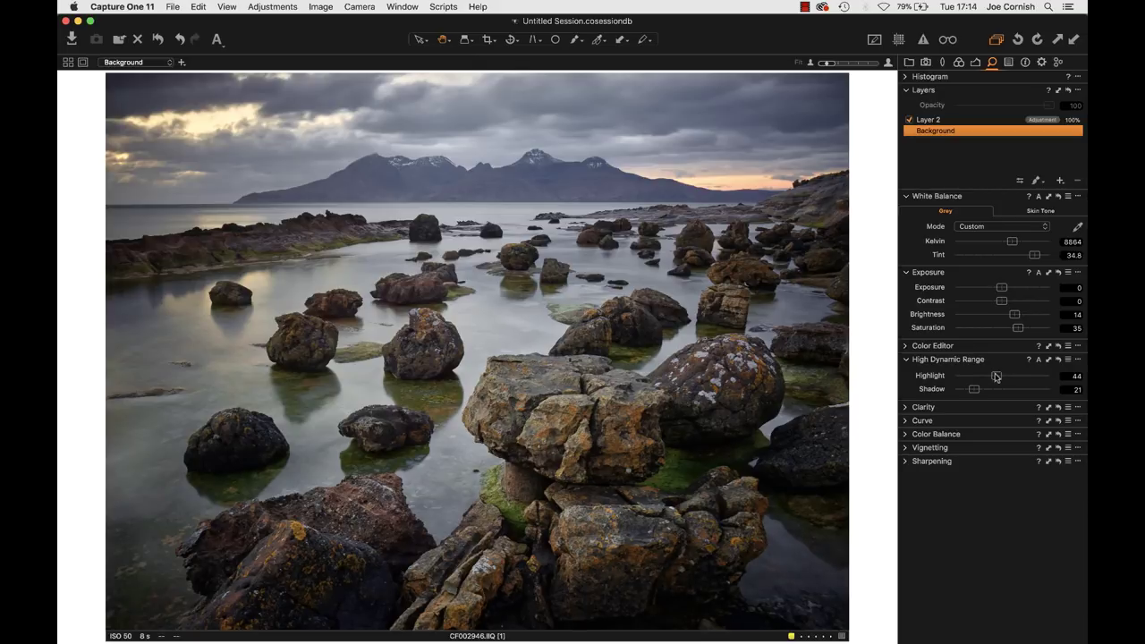
Show both variants side by side and lower variant 1's High Dynamic Range Shadow to 0
left_click(68, 64)
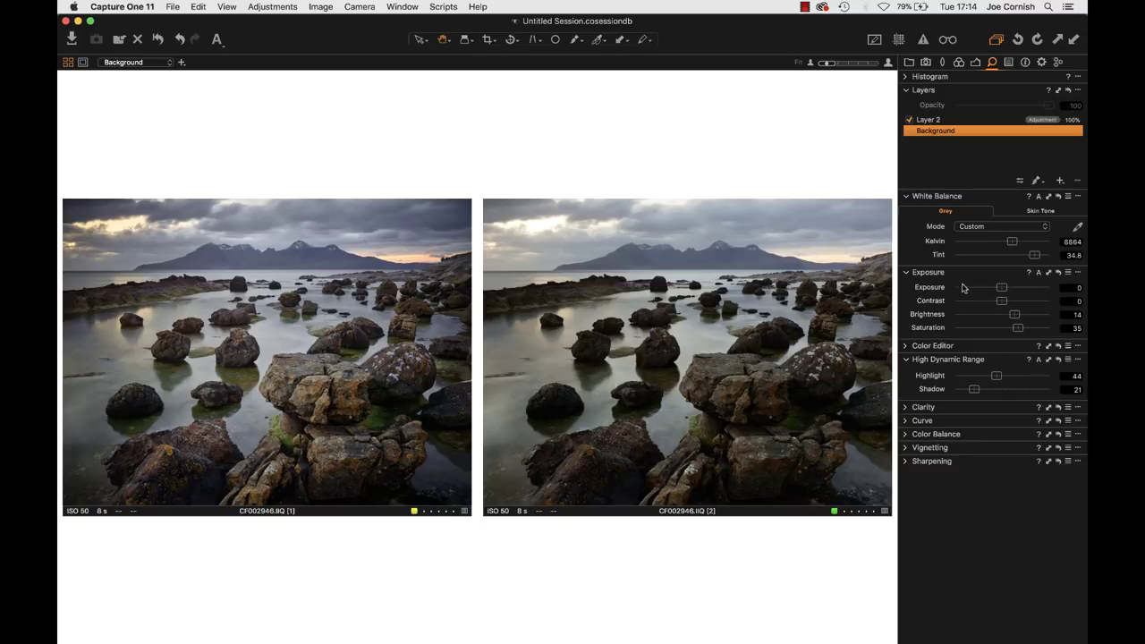
left_click(905, 346)
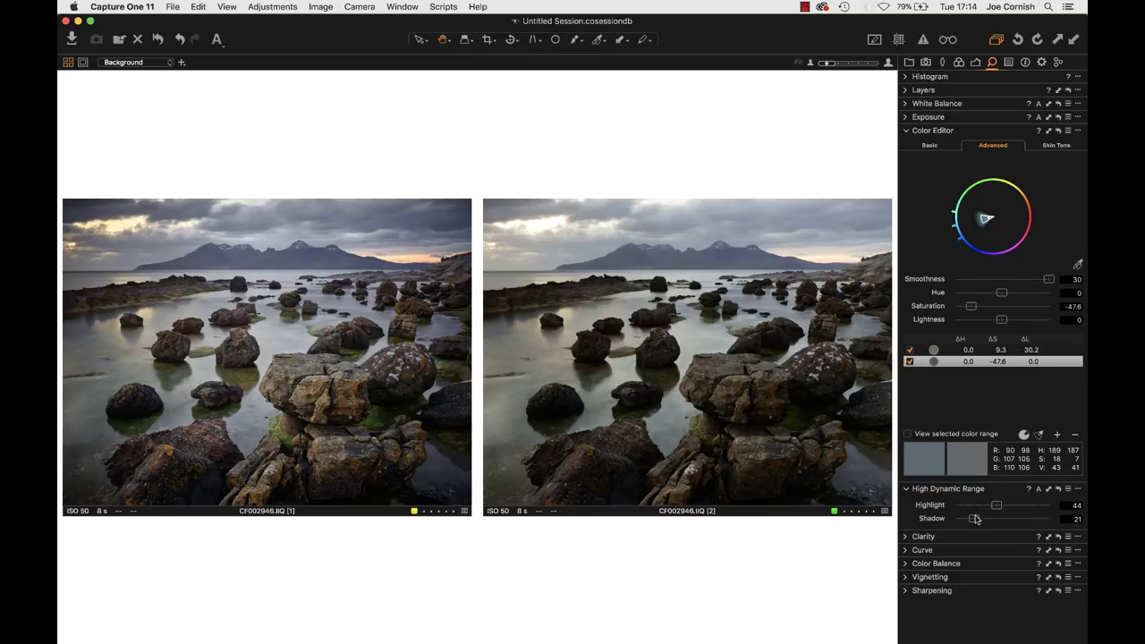
left_click_drag(976, 518, 927, 524)
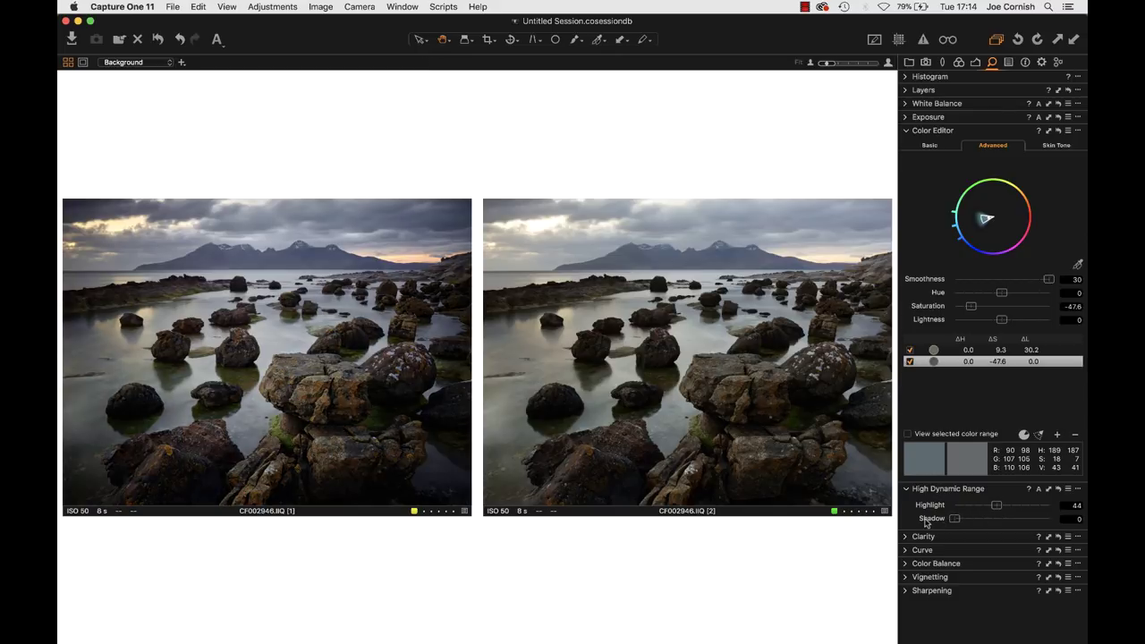
Try variant 1's High Dynamic Range Shadow up to 100, and set it to 21
left_click(969, 518)
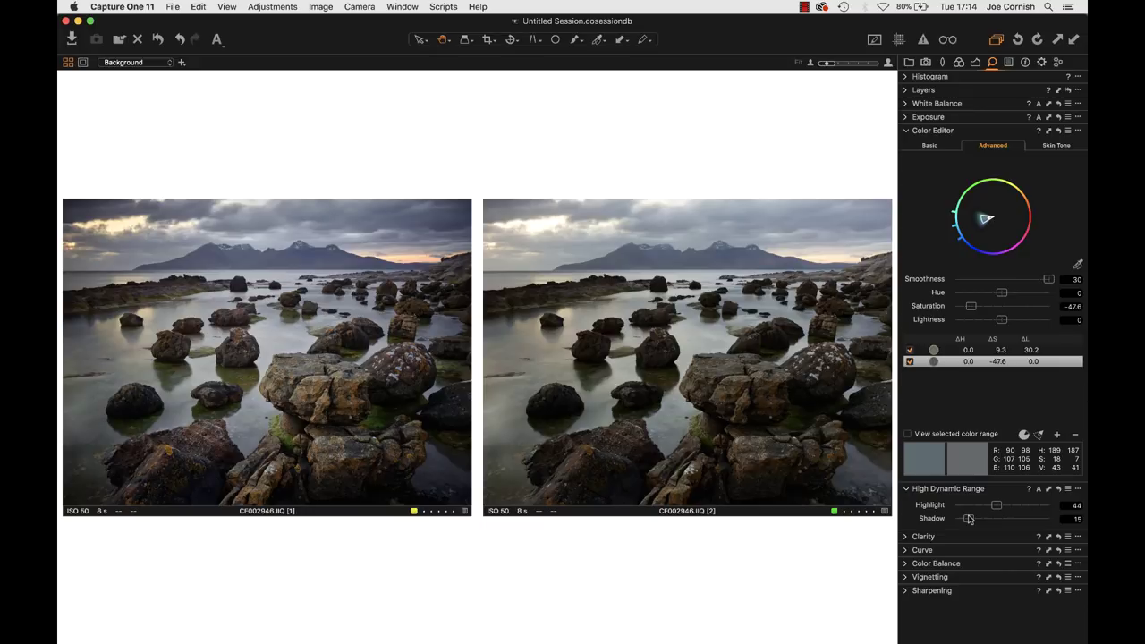
left_click_drag(968, 519, 975, 519)
left_click_drag(974, 518, 1056, 529)
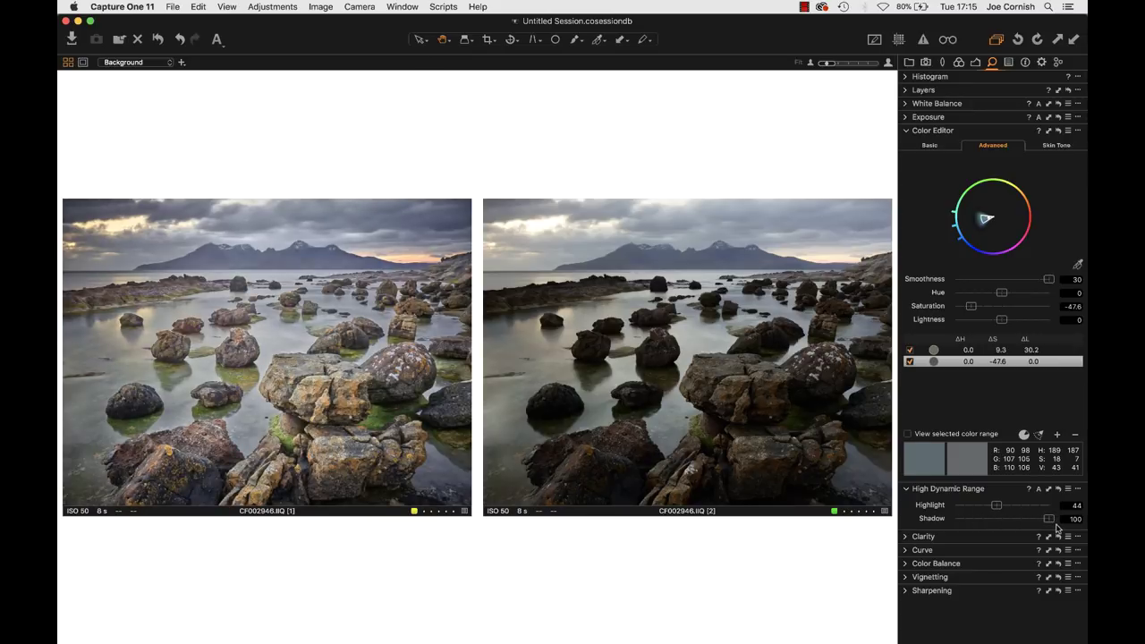
left_click_drag(1056, 529, 975, 528)
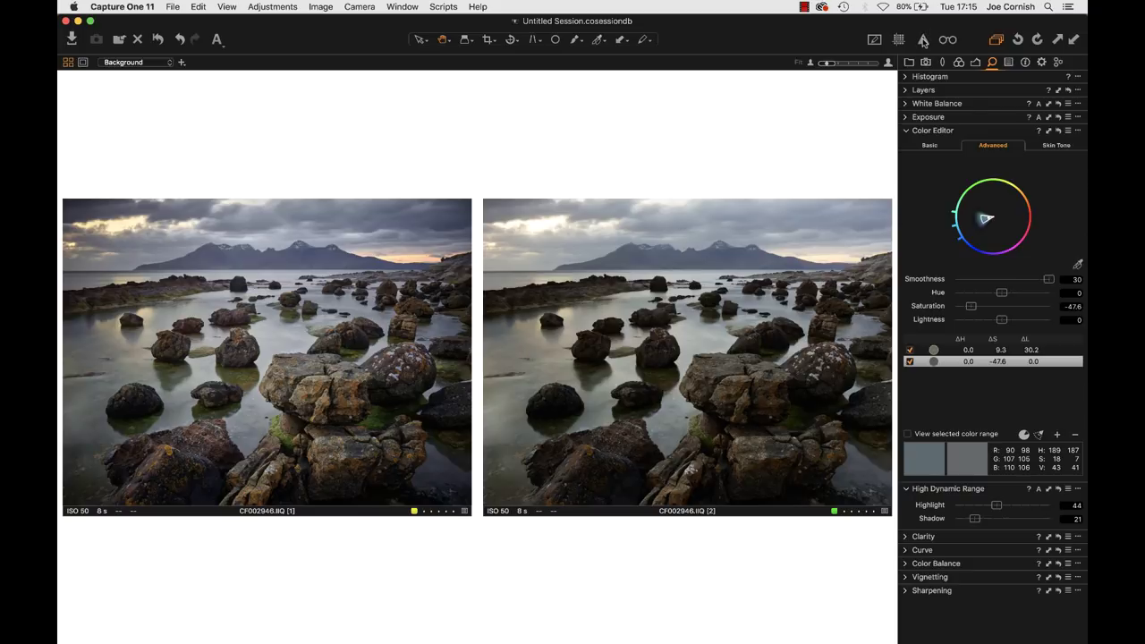
Check both variants with the exposure warning on and off, including variant 1's bright cloud gap at 100%
left_click(924, 40)
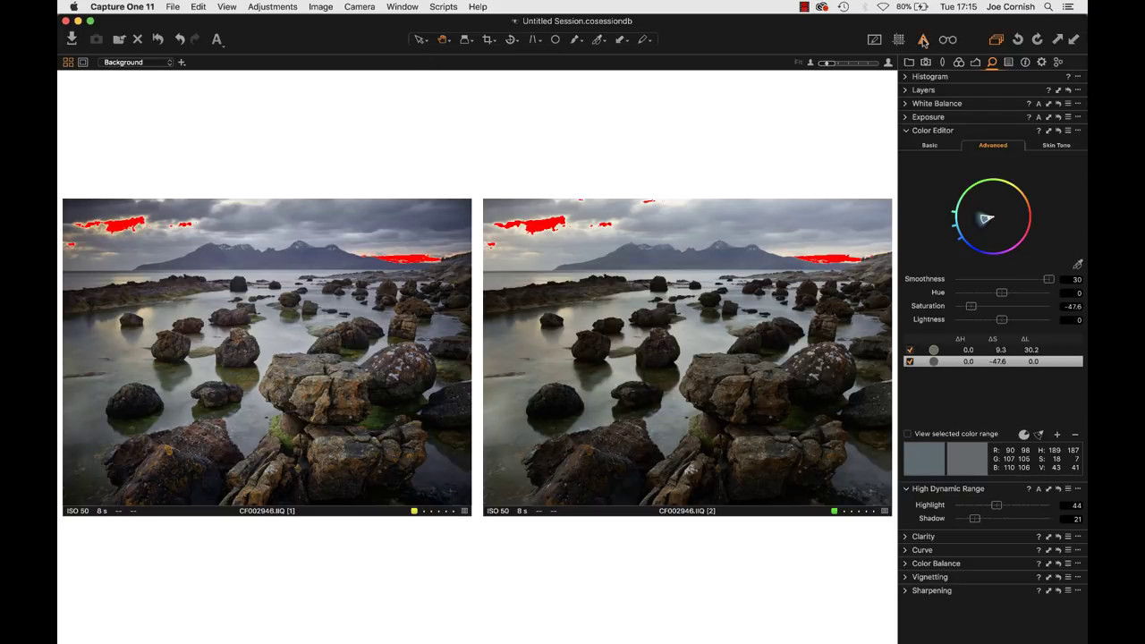
left_click(923, 40)
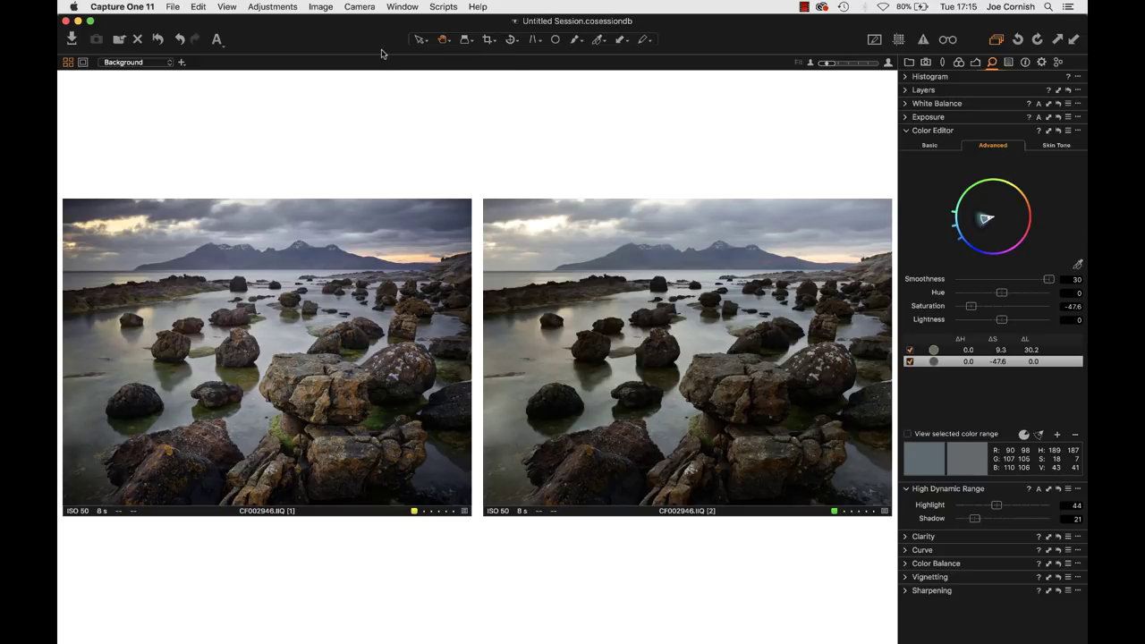
left_click(120, 230)
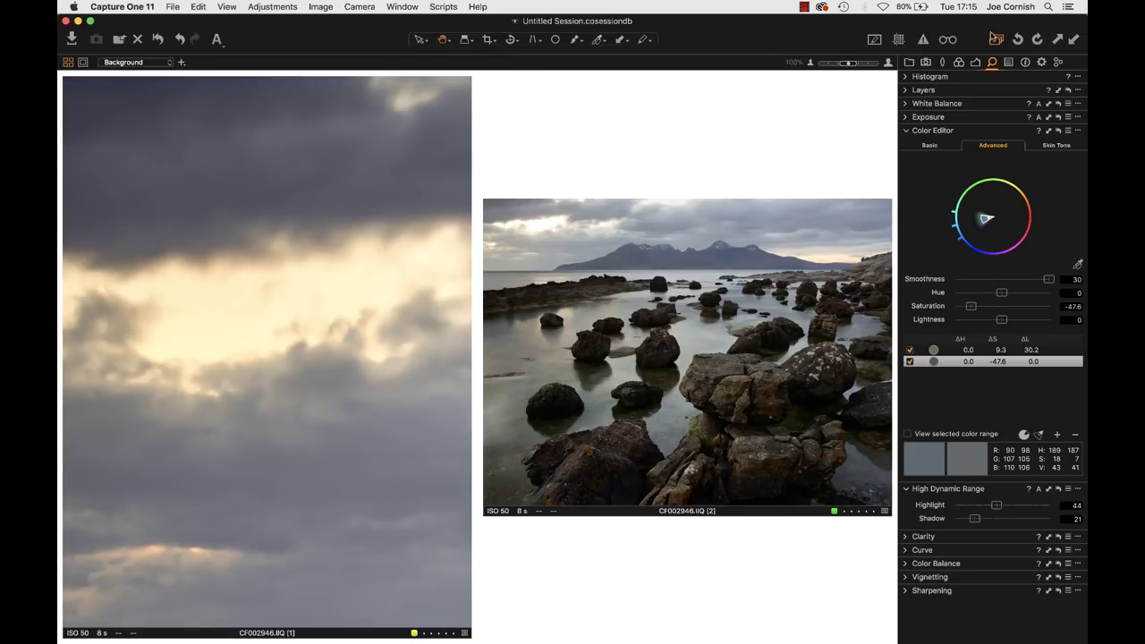
left_click(924, 40)
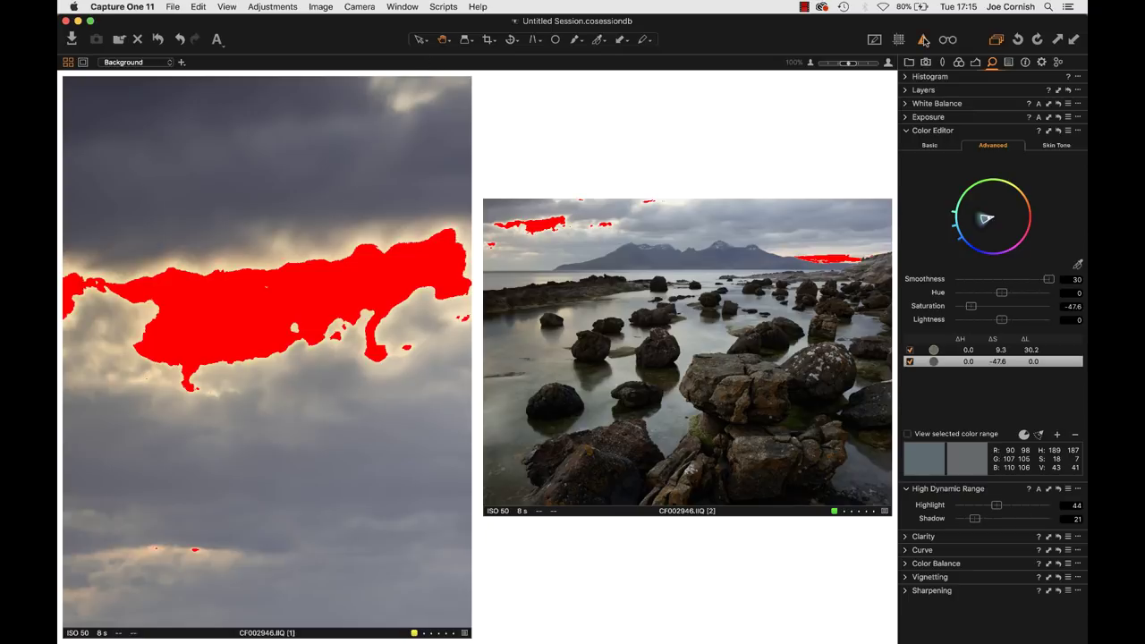
left_click(924, 40)
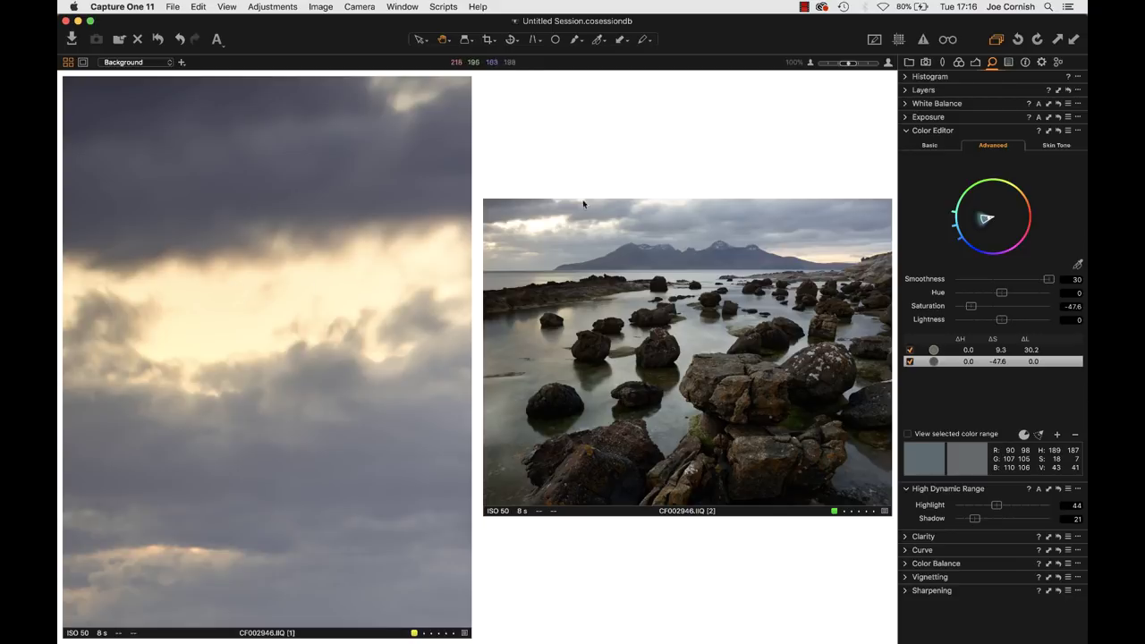
Inspect variant 2's bright clouds at 100% with and without the exposure warning, and fit both variants in view
left_click(531, 224)
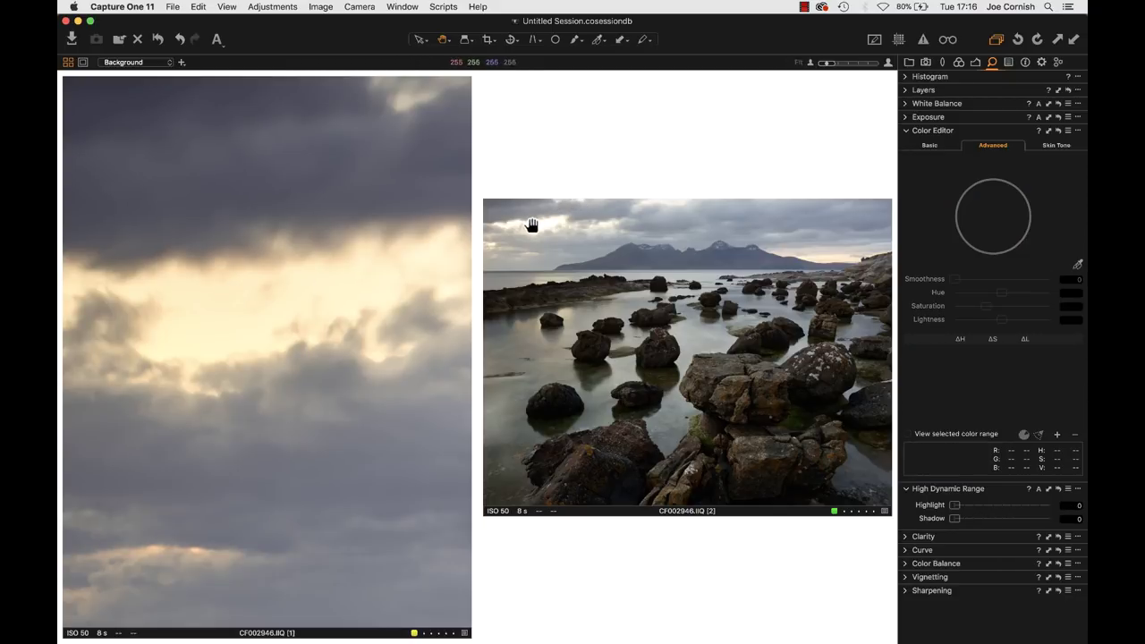
left_click(531, 224)
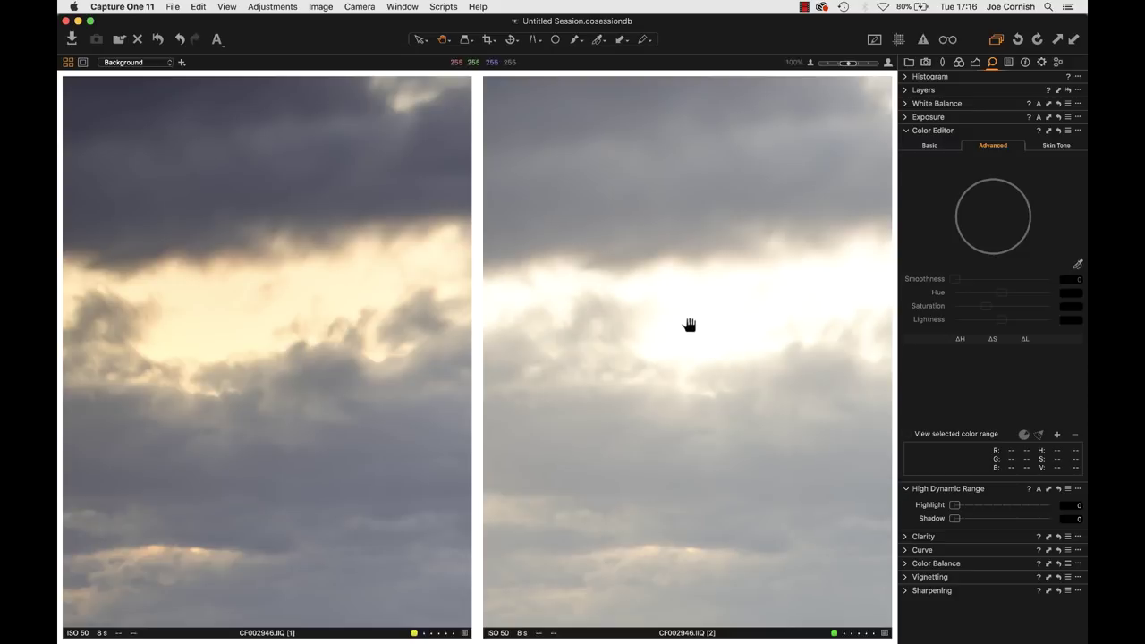
left_click(924, 40)
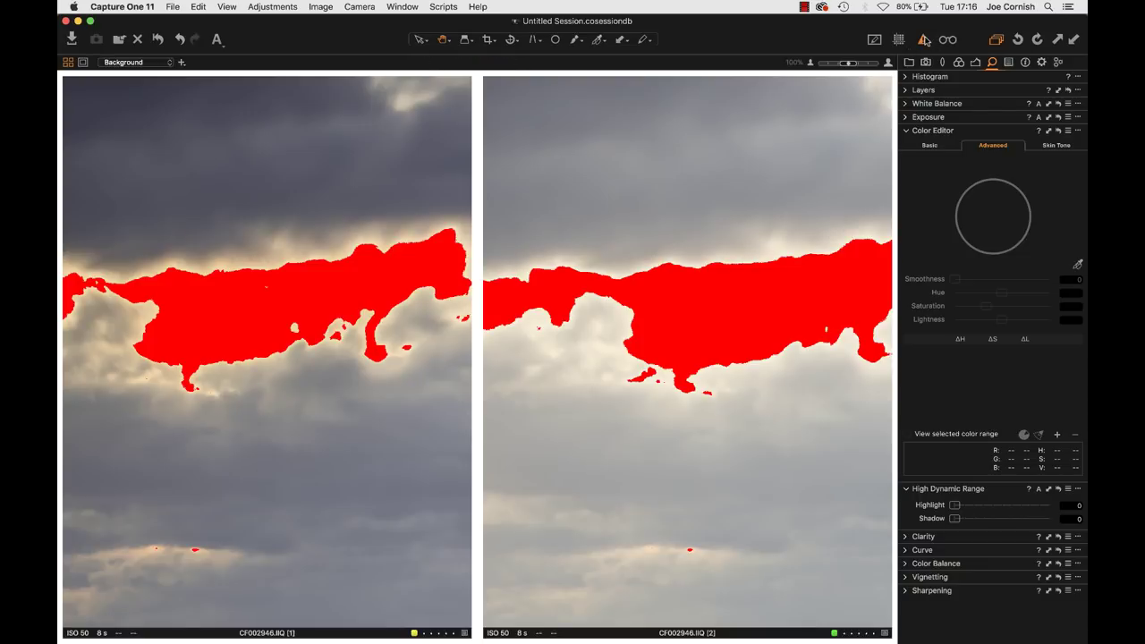
left_click(924, 40)
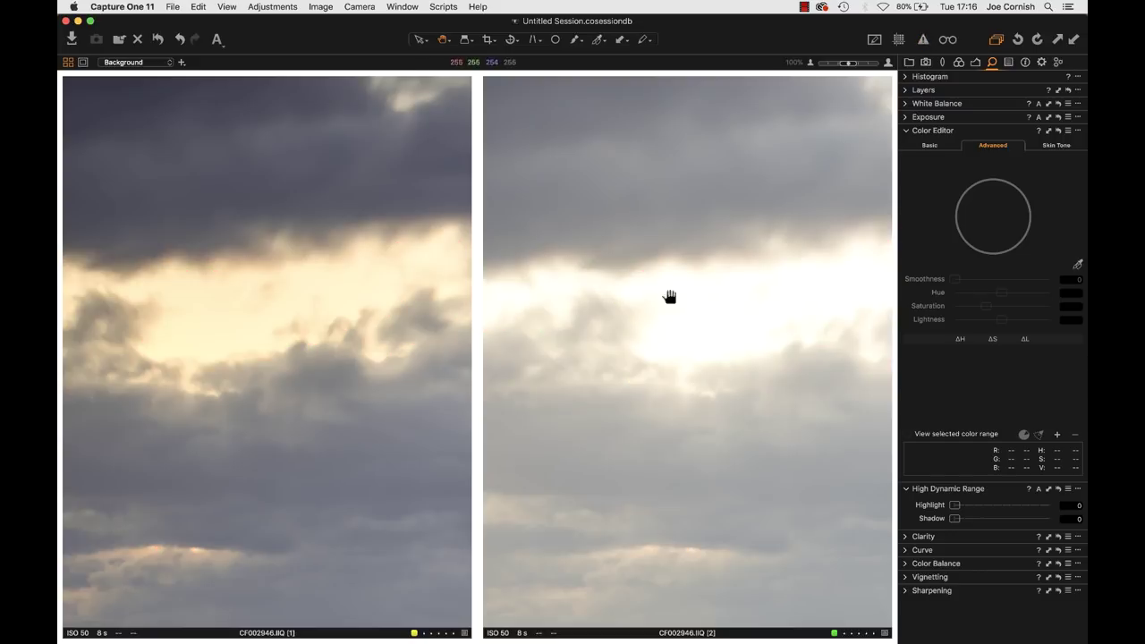
double_click(682, 245)
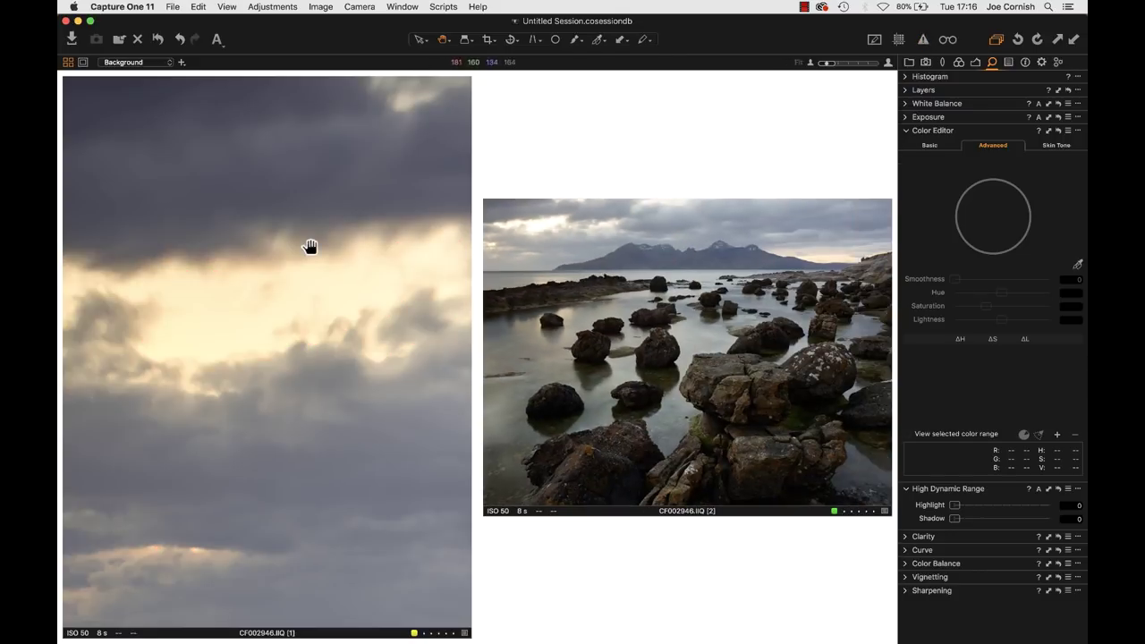
double_click(309, 246)
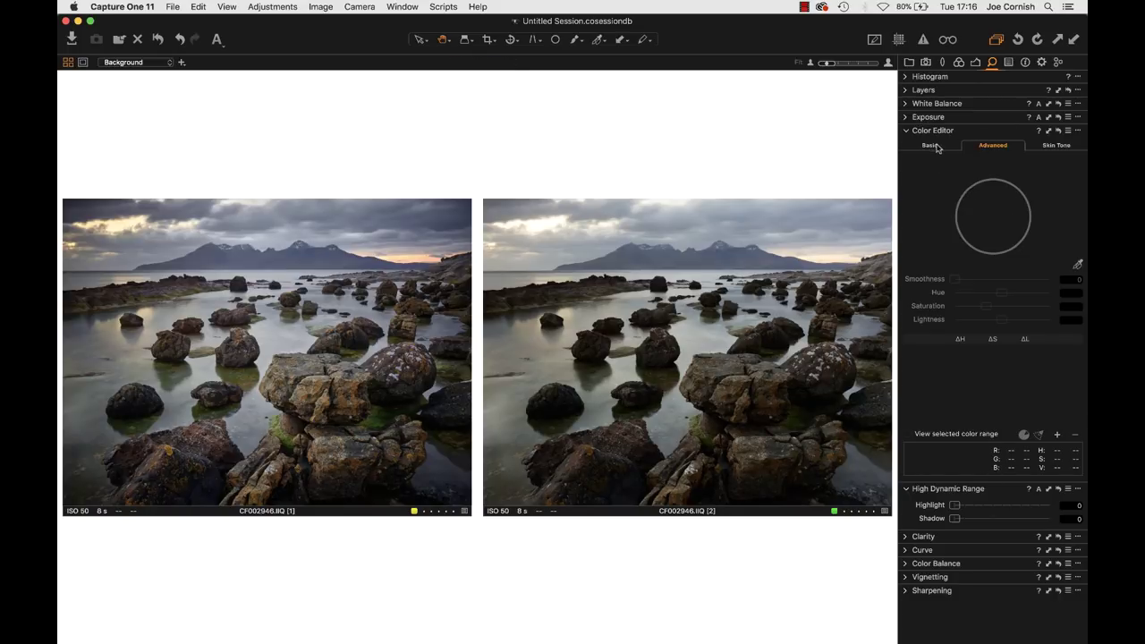
Compare variant 1 with and without the Background's warm-tone range in the advanced Color Editor
left_click(905, 90)
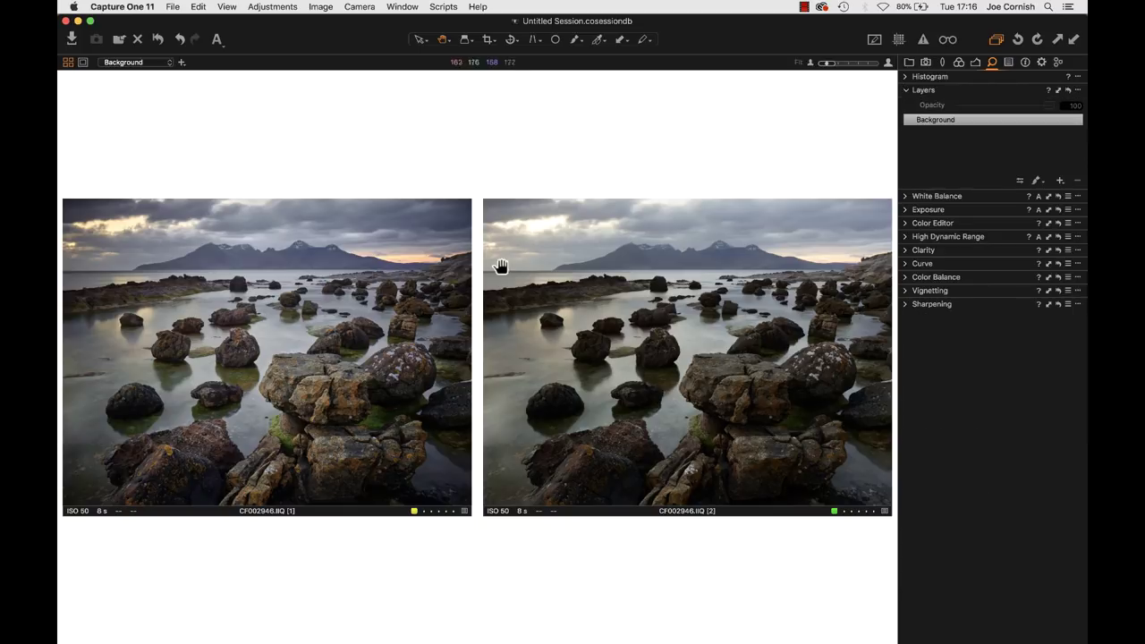
key("super+shift+l")
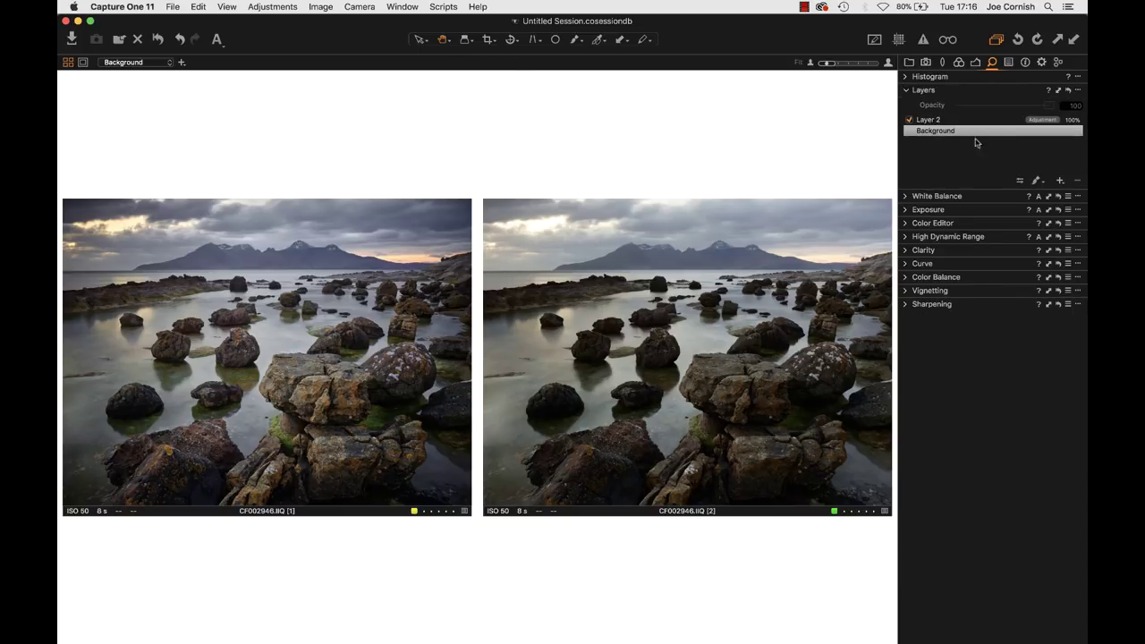
left_click(906, 222)
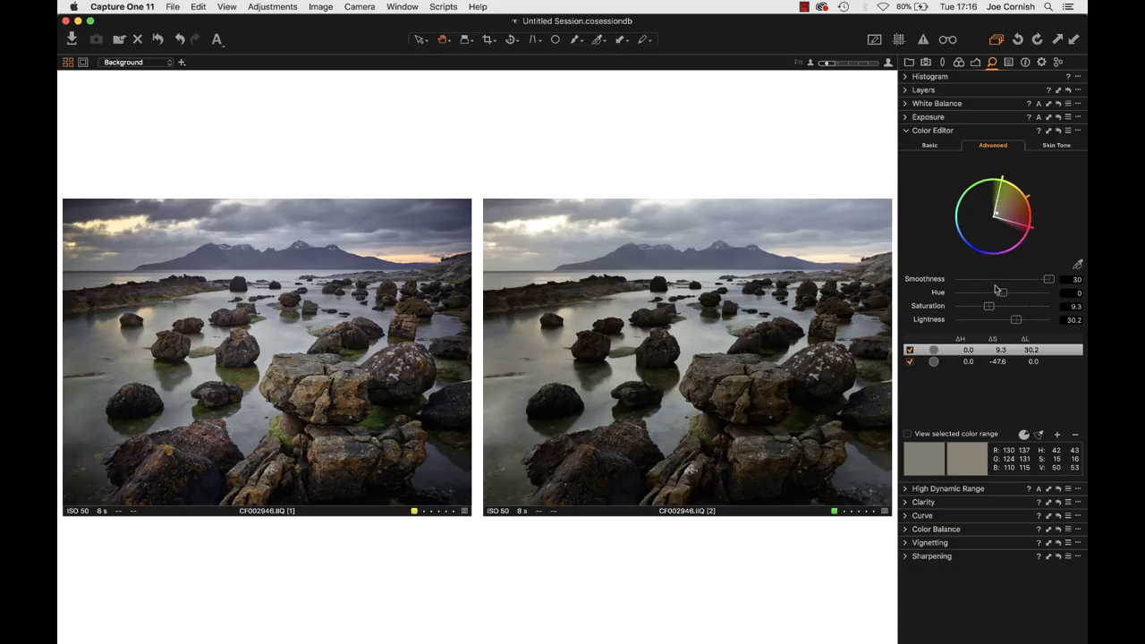
left_click(910, 351)
left_click(909, 351)
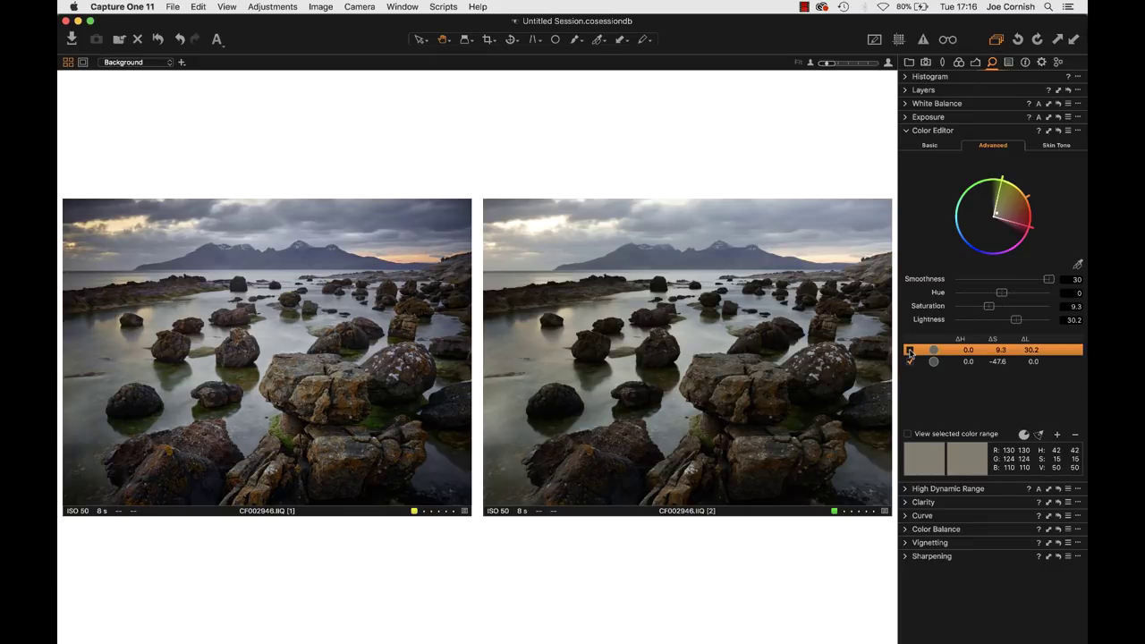
left_click(910, 350)
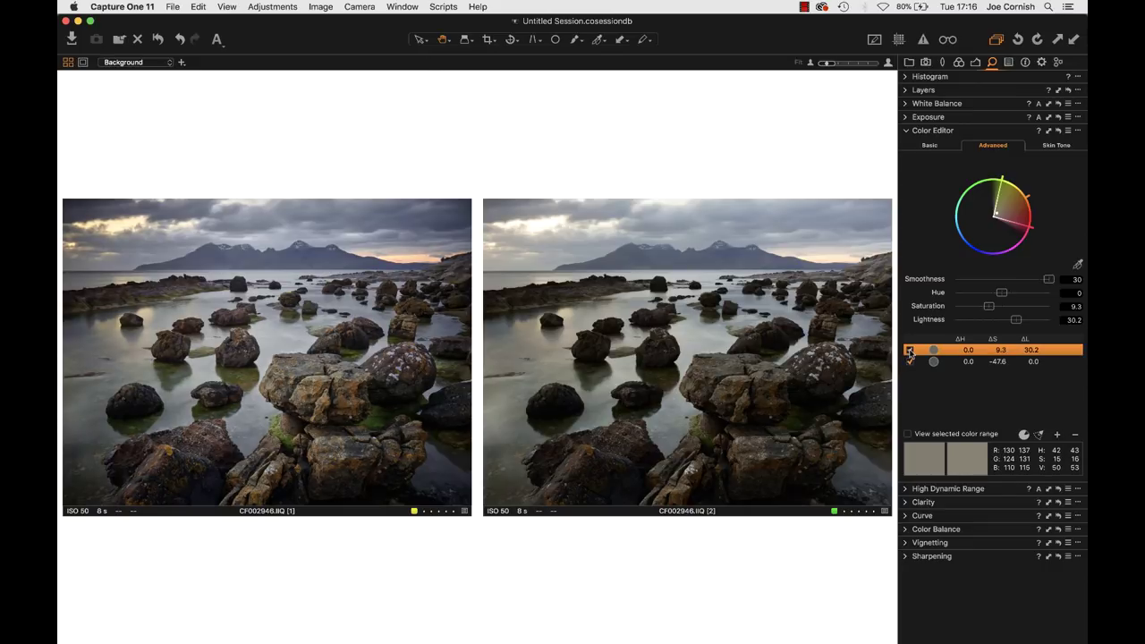
left_click(910, 351)
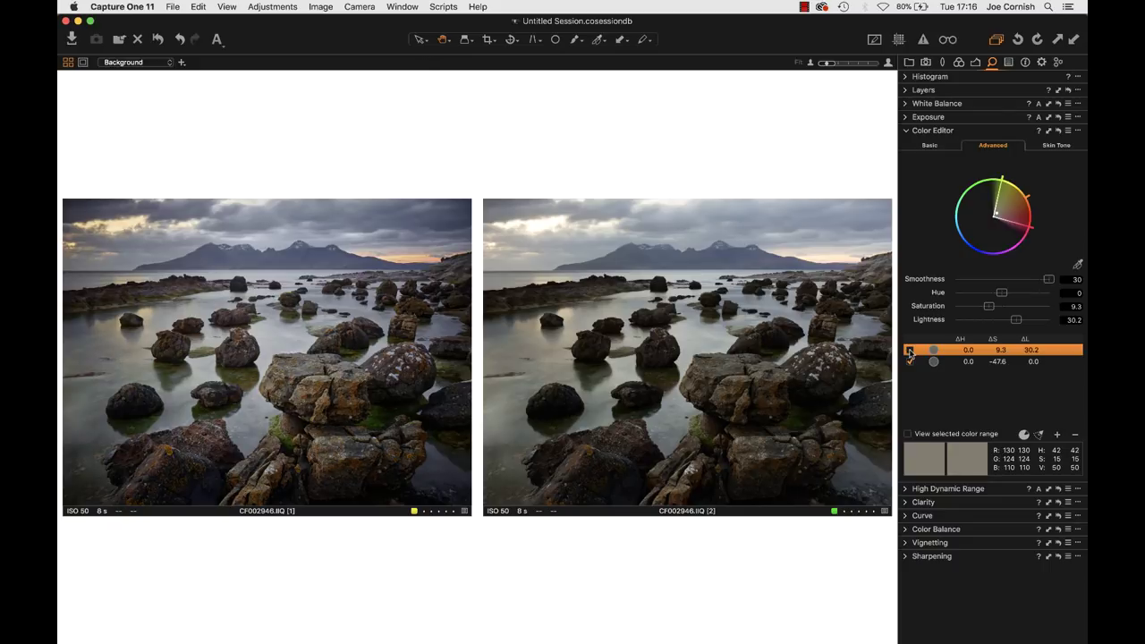
left_click(910, 351)
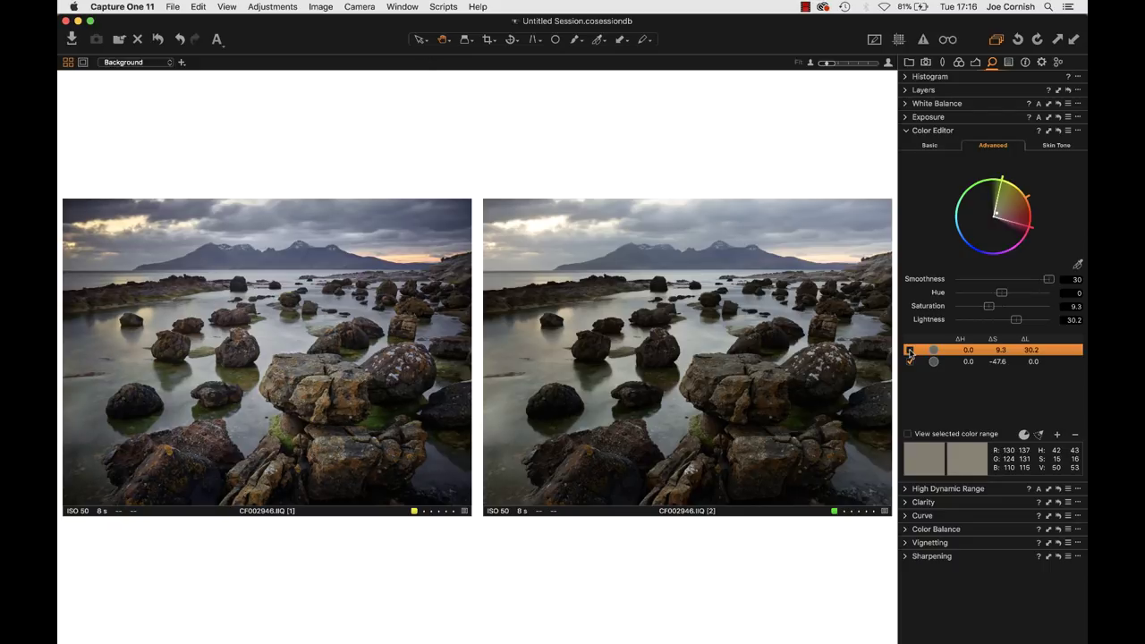
left_click(910, 351)
left_click(910, 351)
left_click(911, 350)
left_click(910, 350)
Set the warm-tone range's Hue to -6.9 and Saturation to 10.9, and compare the picture with and without it
left_click_drag(989, 306, 998, 308)
mouse_move(1003, 292)
left_mouse_down()
mouse_move(959, 300)
mouse_move(1076, 288)
mouse_move(985, 296)
left_mouse_up()
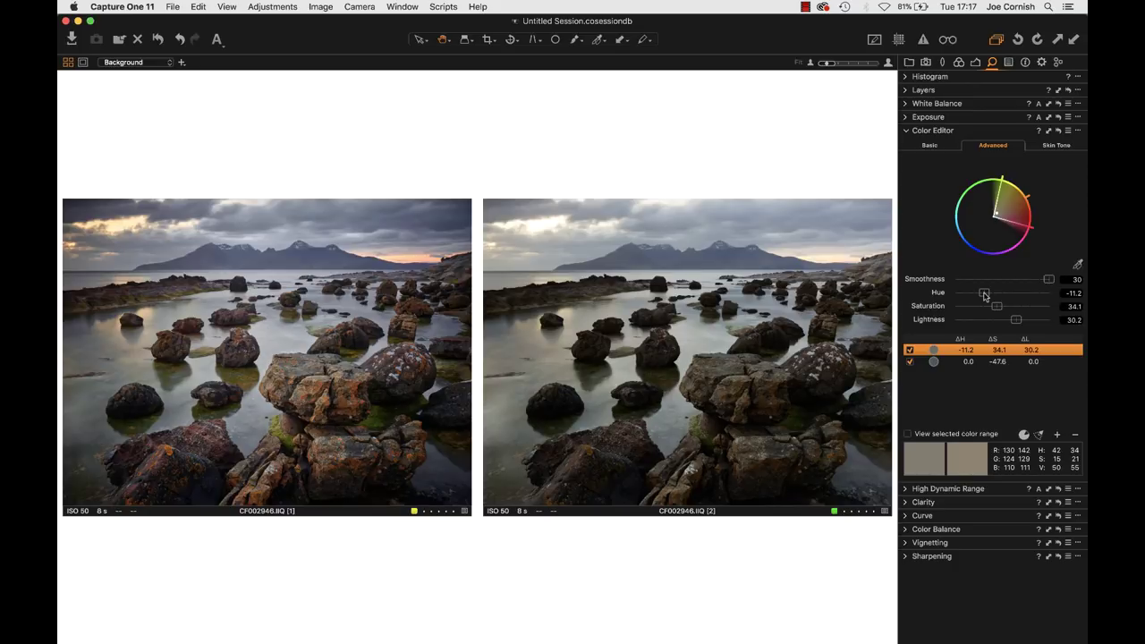
left_click_drag(983, 295, 989, 306)
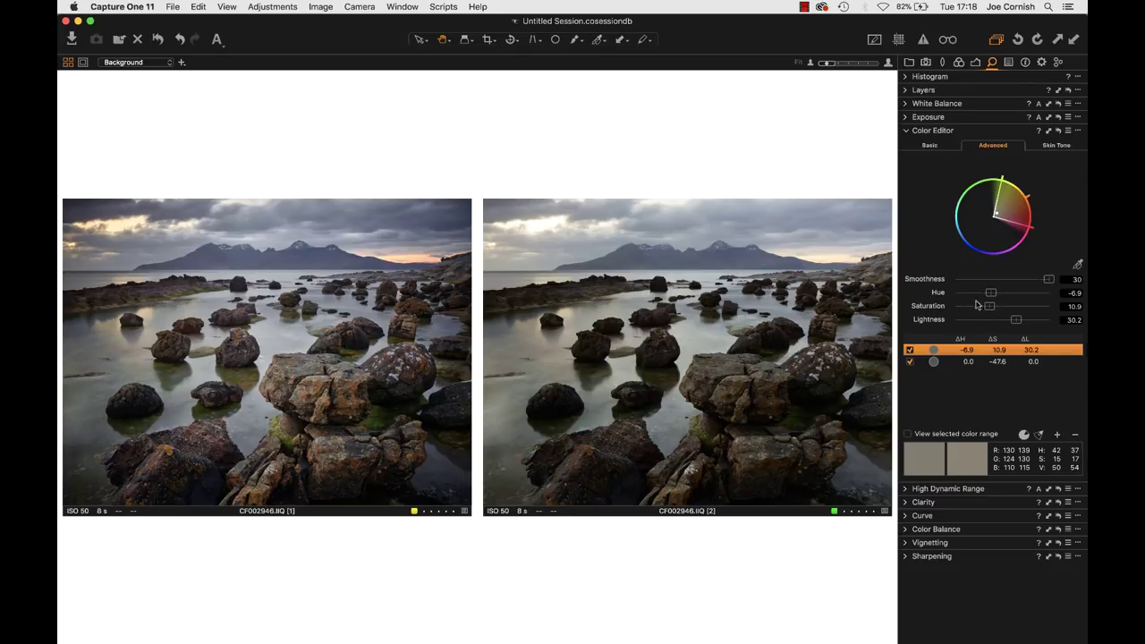
left_click(910, 349)
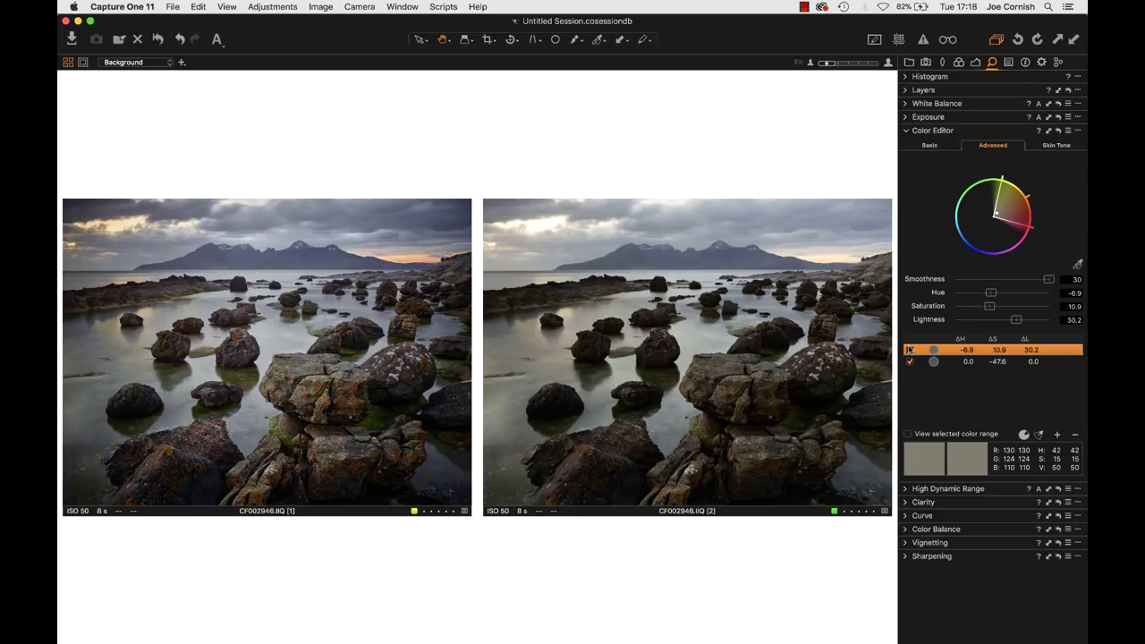
left_click(909, 350)
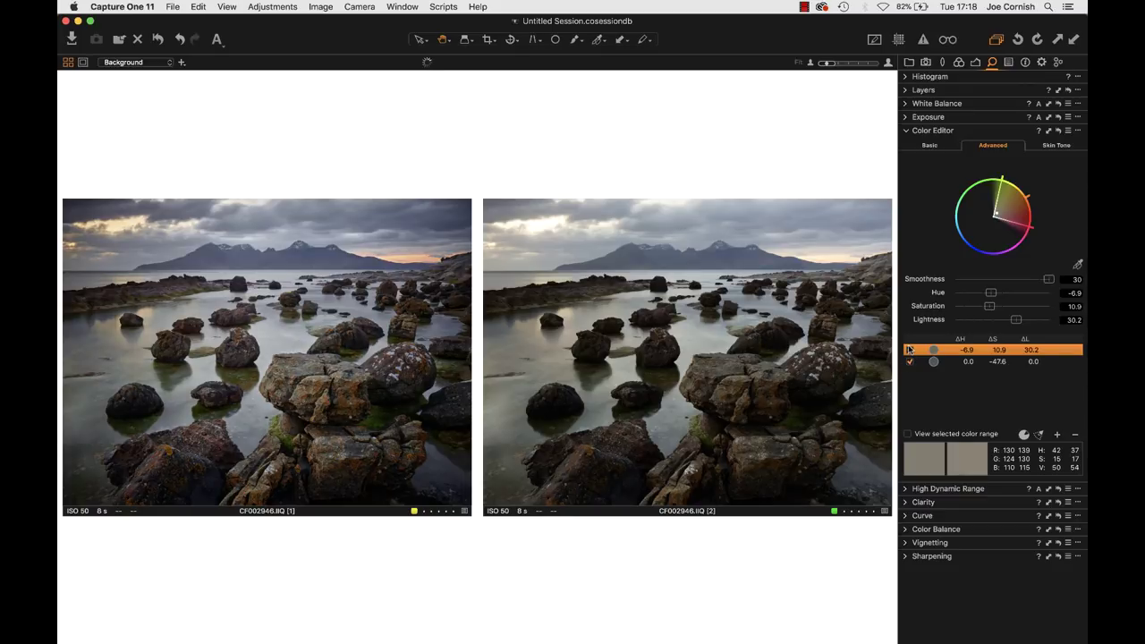
Compare variant 1 with and without its desaturated blue Color Editor range, and show the thumbnail browser
left_click(953, 362)
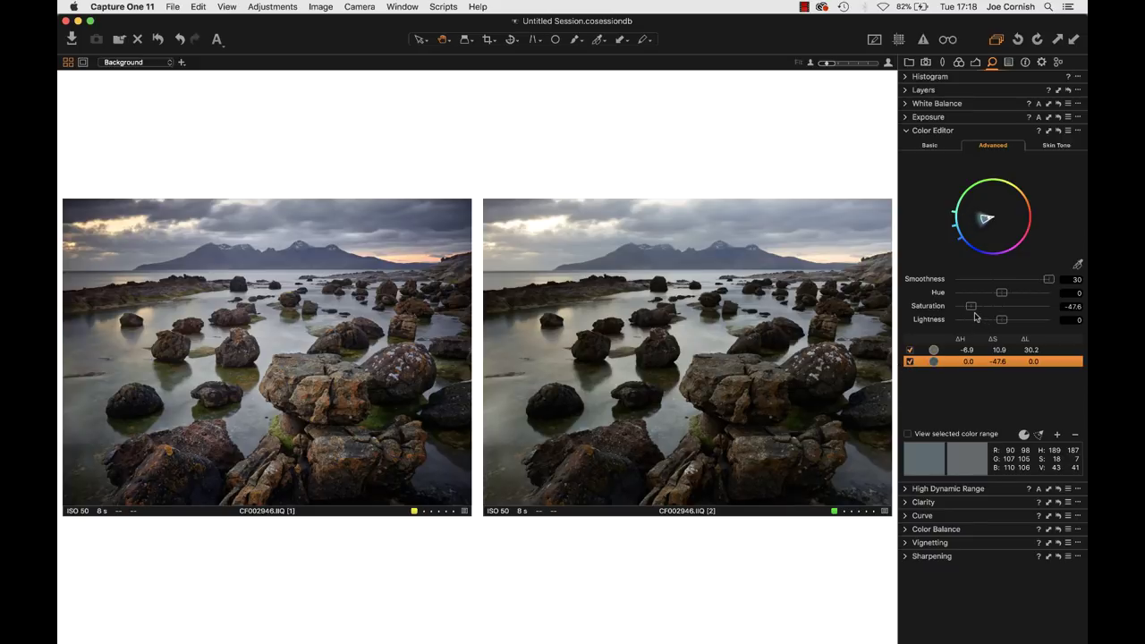
left_click(909, 362)
left_click(909, 363)
key("super+shift+b")
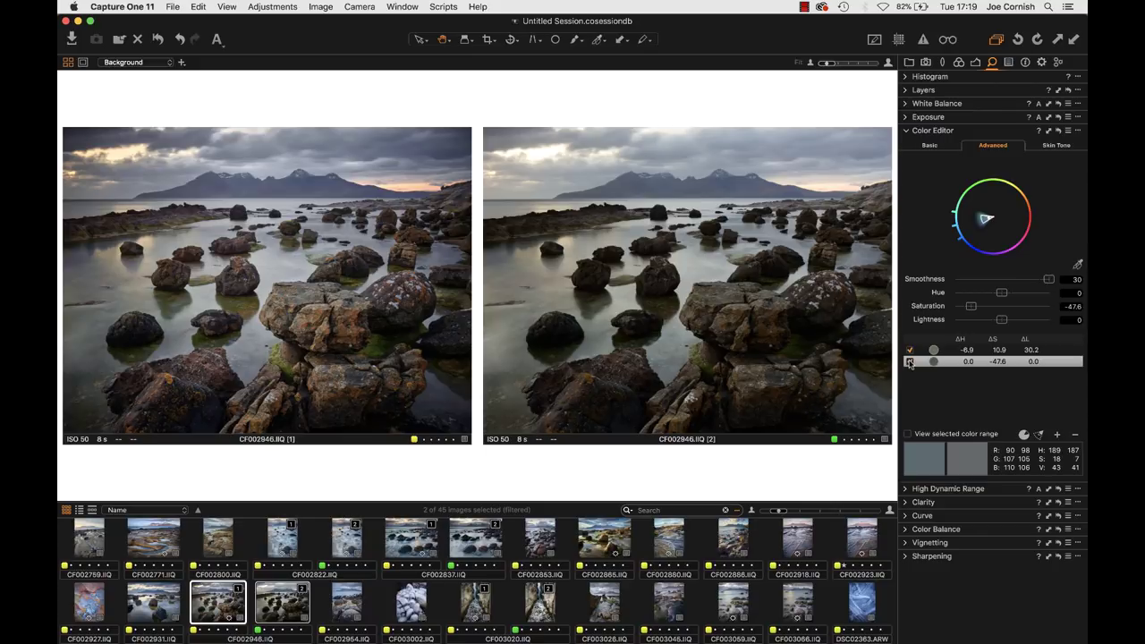
left_click(910, 362)
Display both variants of CF003020.IIQ side by side, and hide the thumbnail browser
scroll(438, 556, "down", 3)
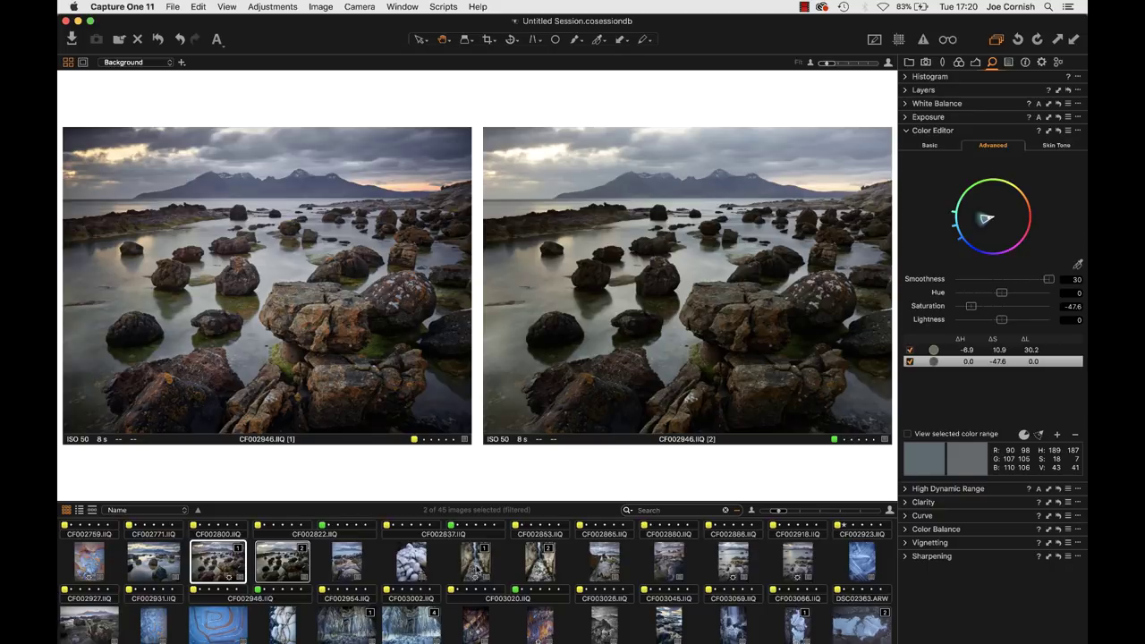
left_click(476, 562)
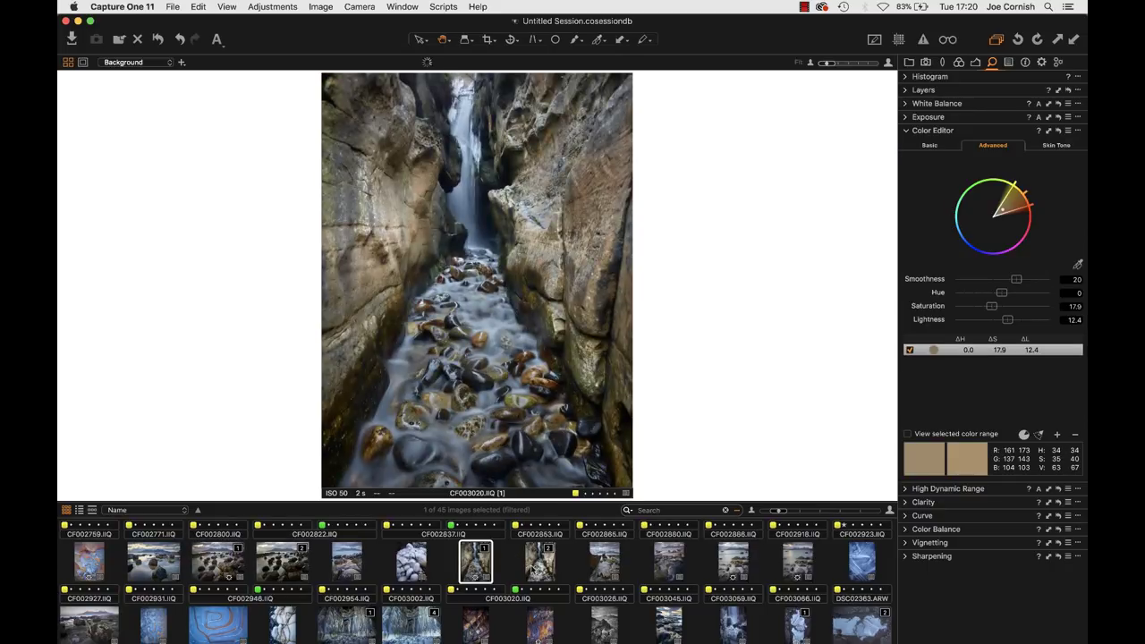
left_click(550, 567, "super")
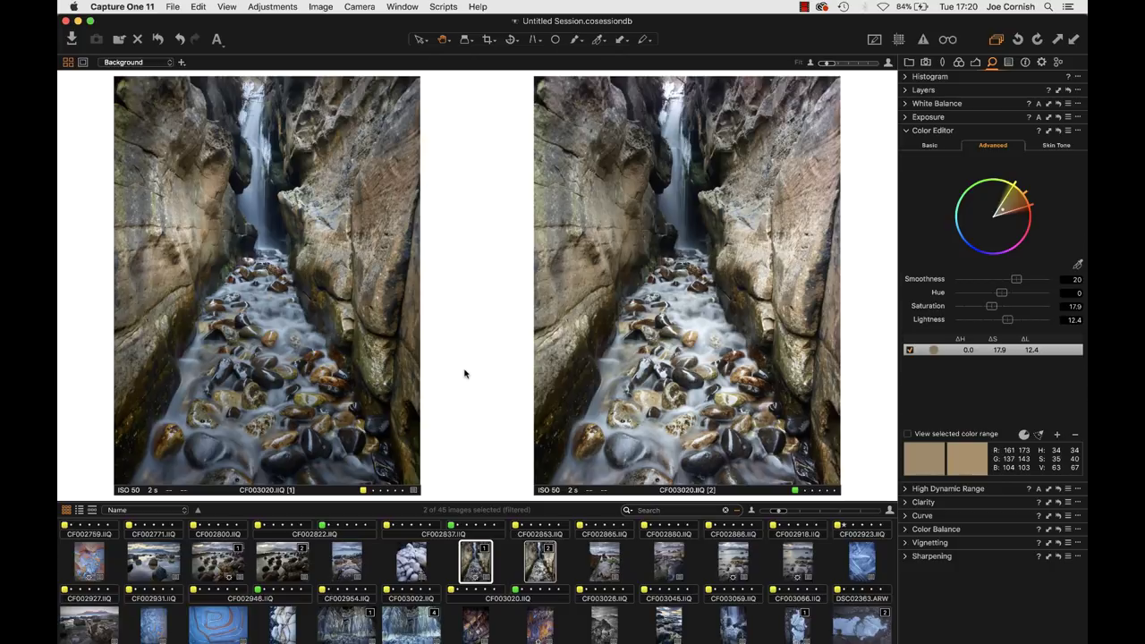
key("super+b")
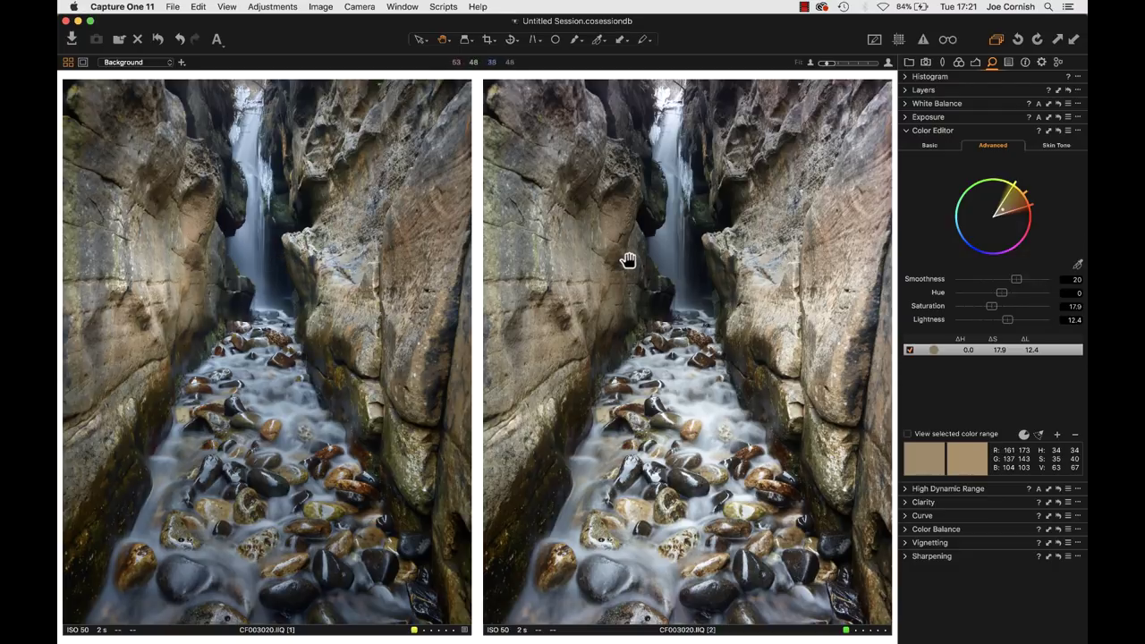
Inspect the icicles in variant 1 of CF003020.IIQ at 100%, and view both whole variants with a proof margin
left_click(261, 177)
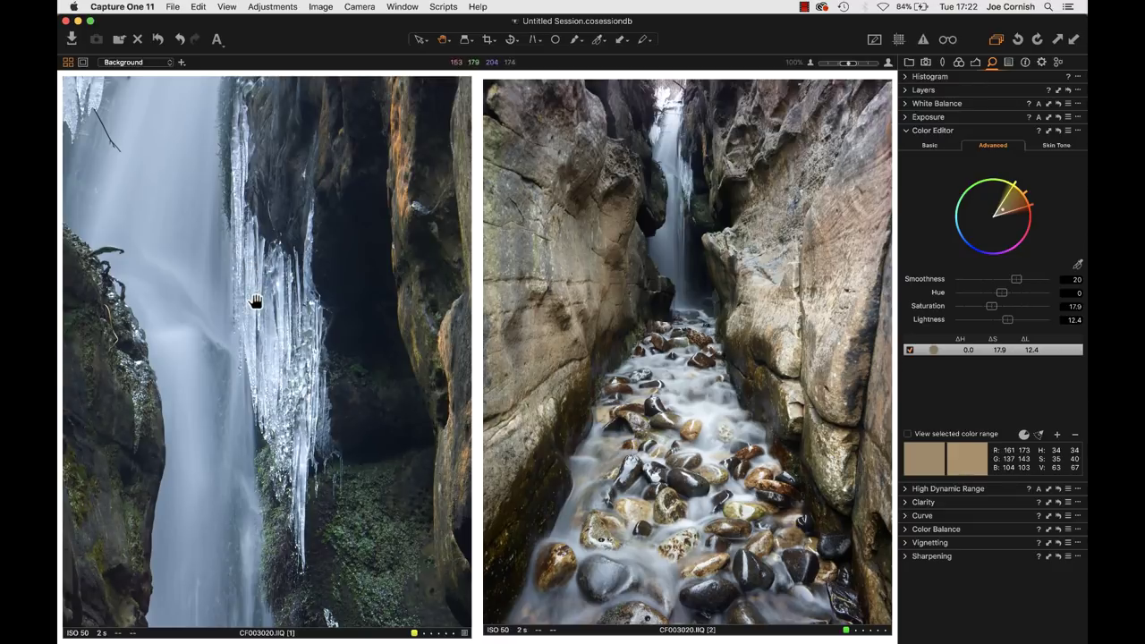
key("z")
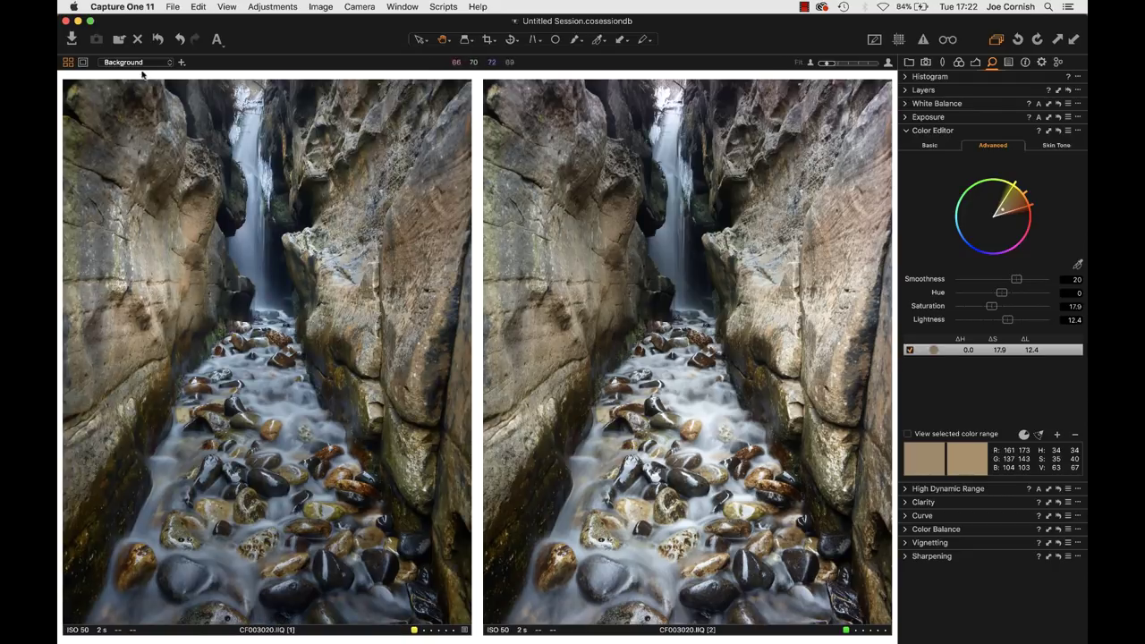
left_click(83, 62)
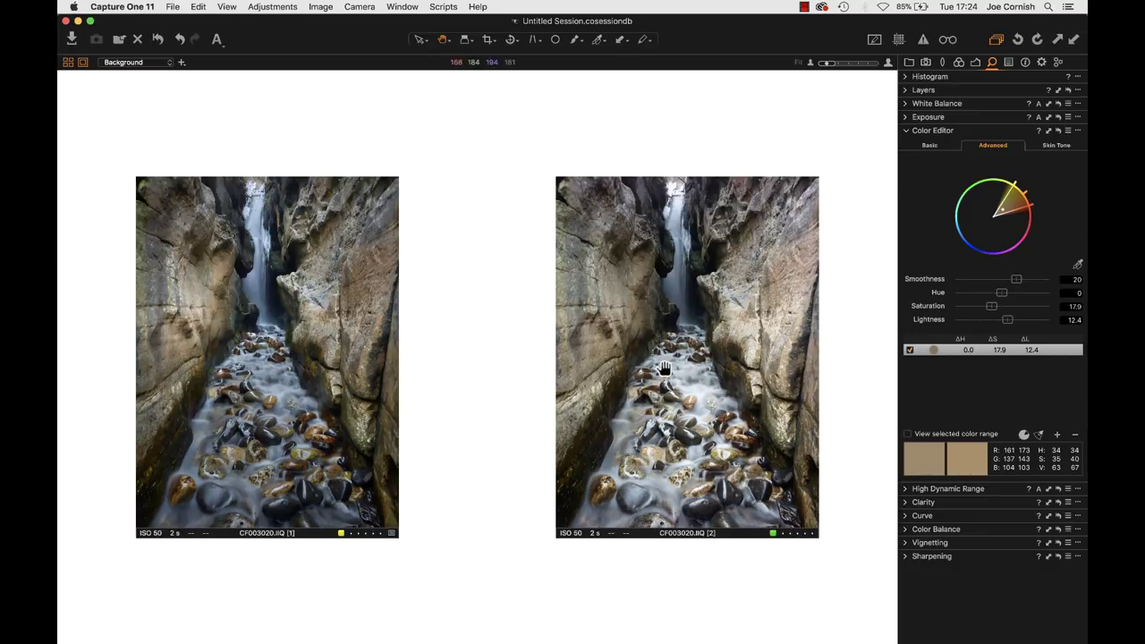
key("super+z")
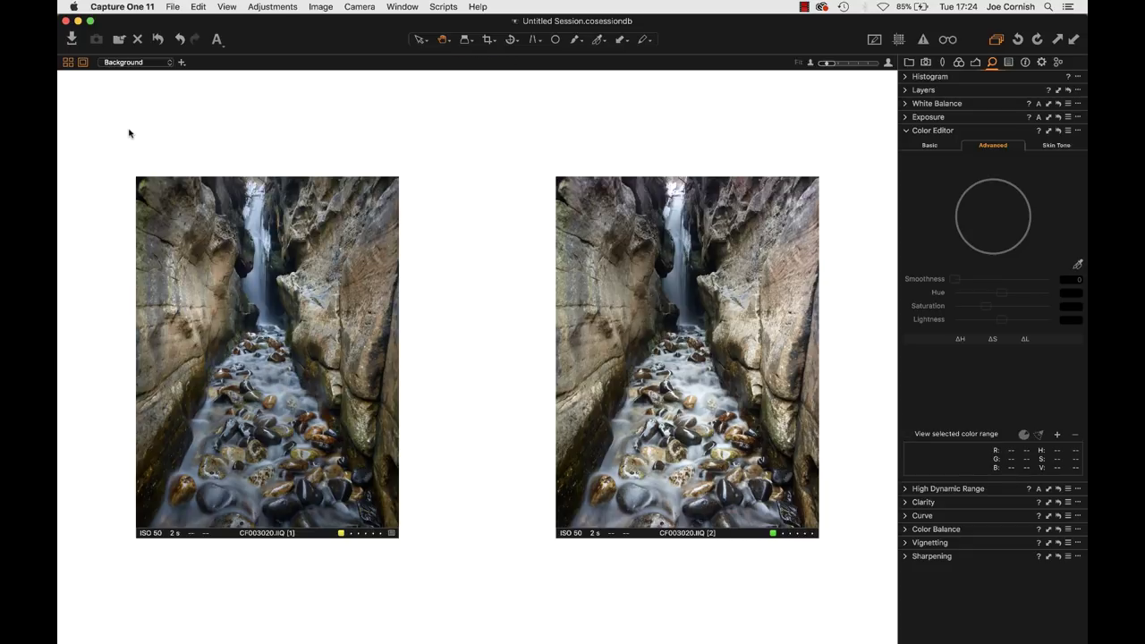
Rotate both variants of CF003020.IIQ by 180 degrees, and display variant 1 on its own
left_click(69, 63)
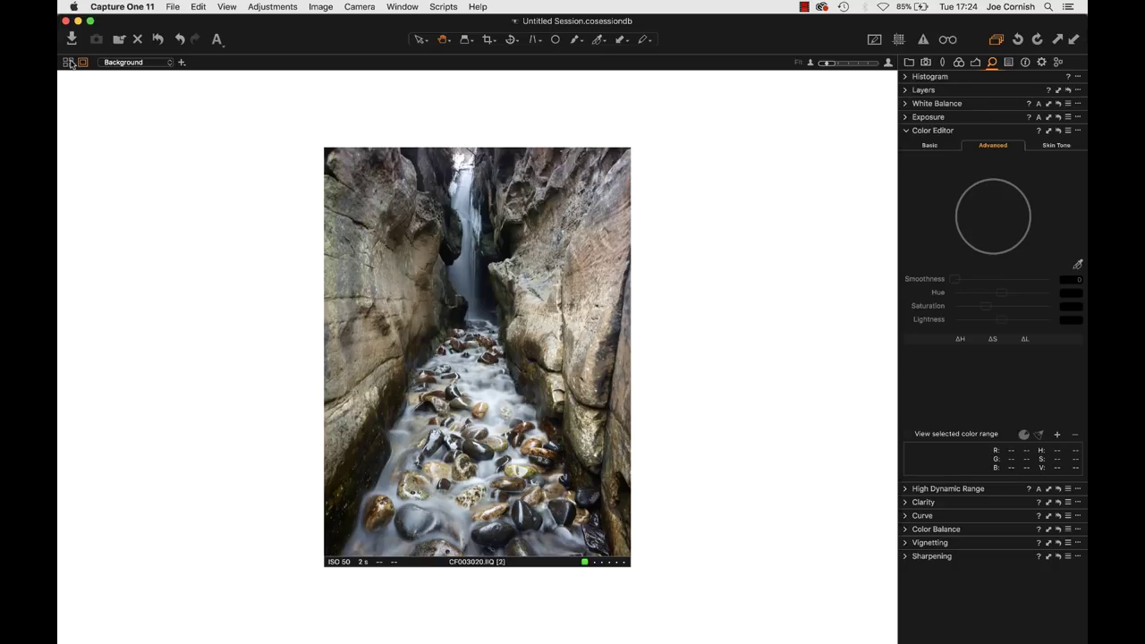
left_click(1017, 40)
left_click(1017, 39)
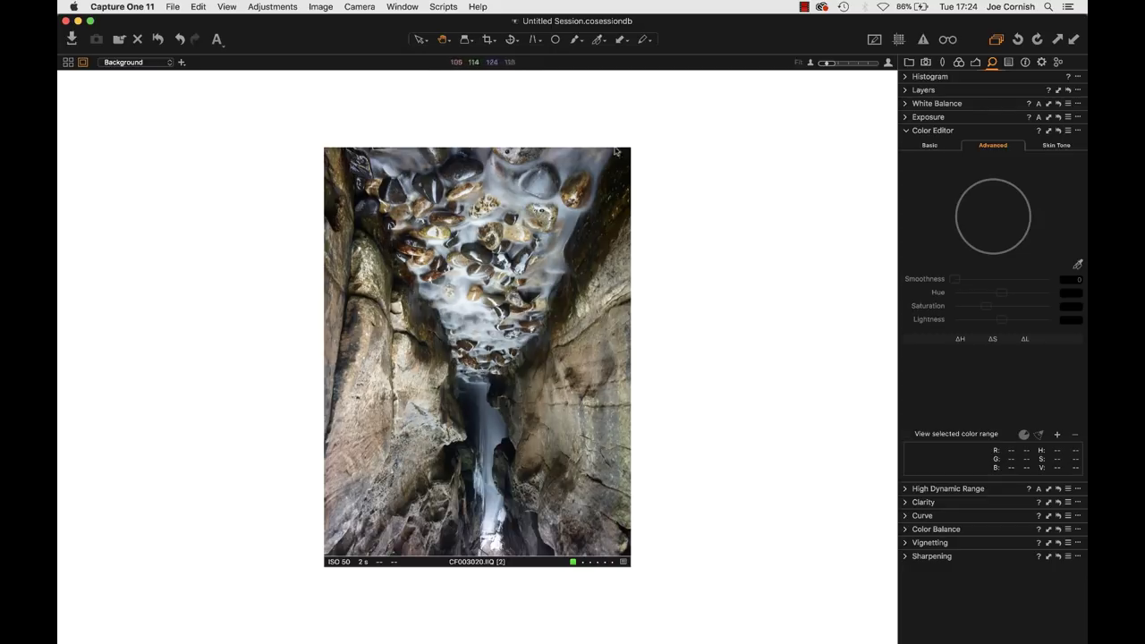
left_click(68, 62)
left_click(230, 303)
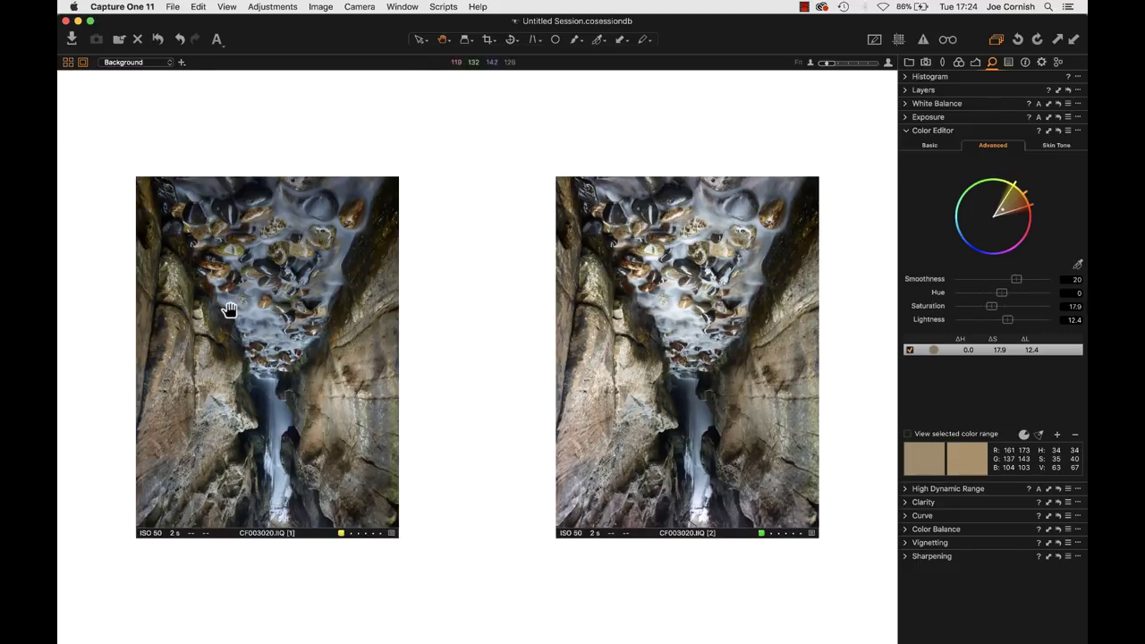
left_click(68, 62)
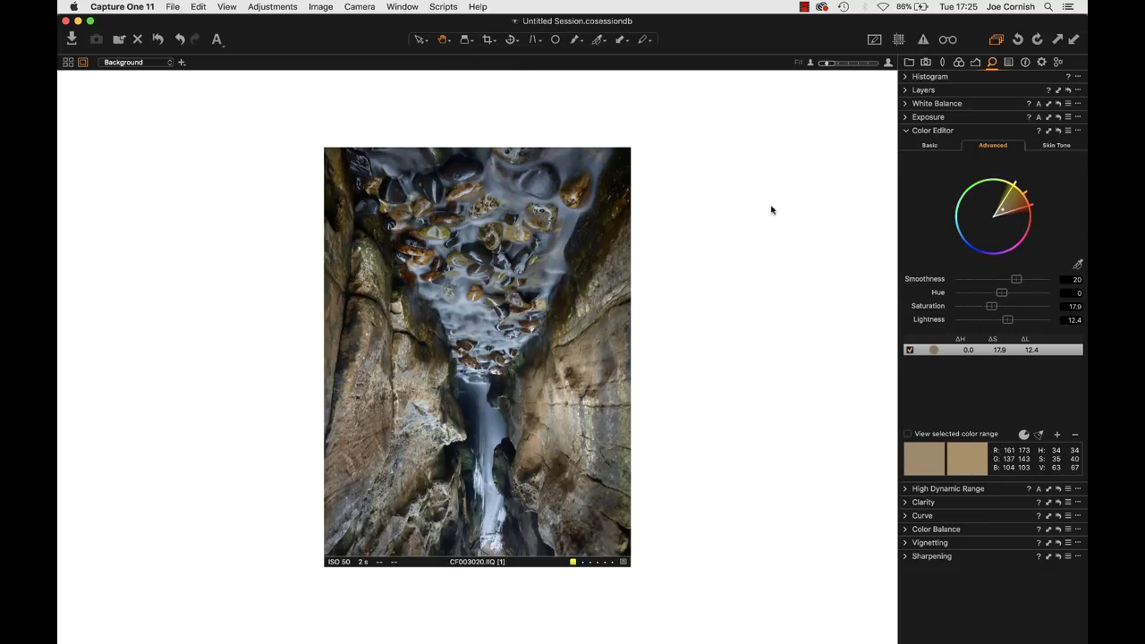
Show variant 1's layer list, and examine the Background layer's Exposure settings and its Luma and RGB curves
left_click(906, 90)
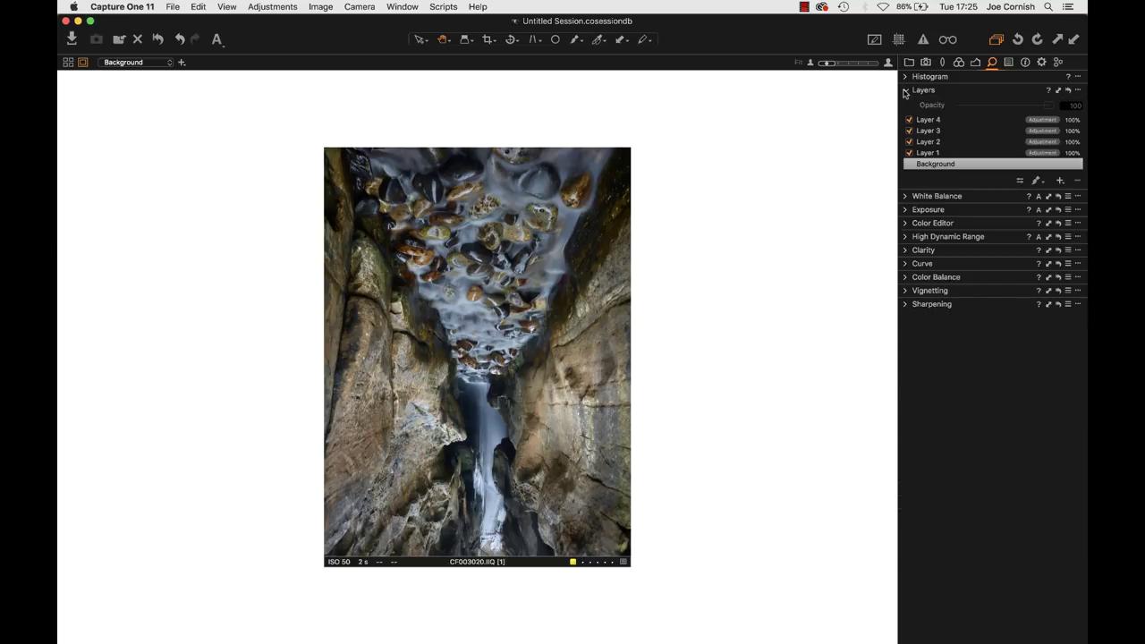
left_click(909, 154)
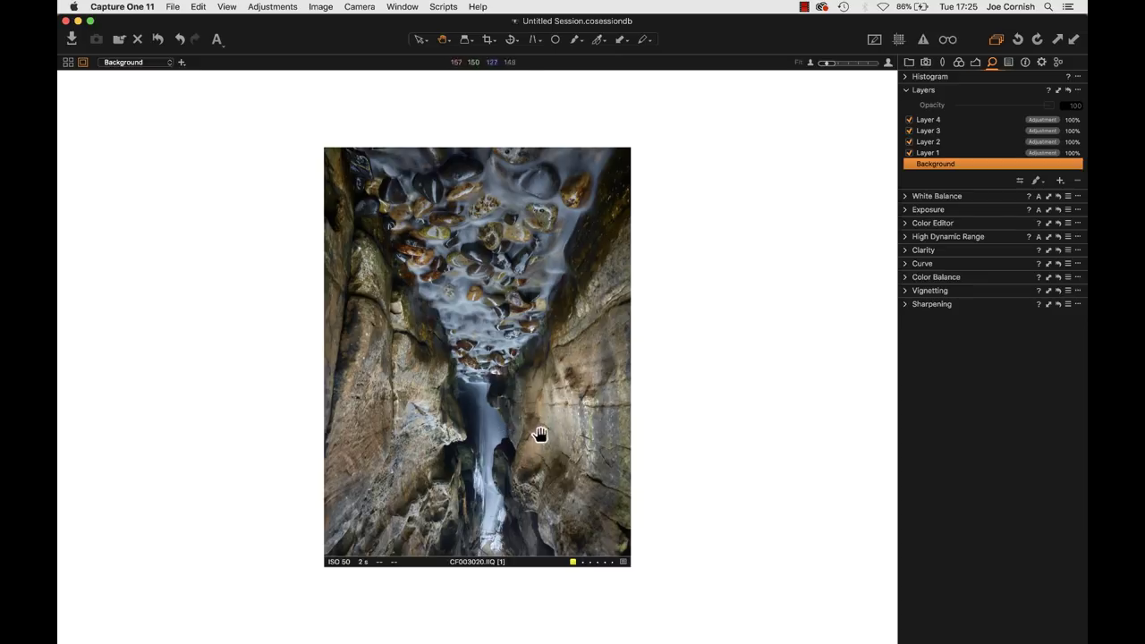
left_click(905, 210)
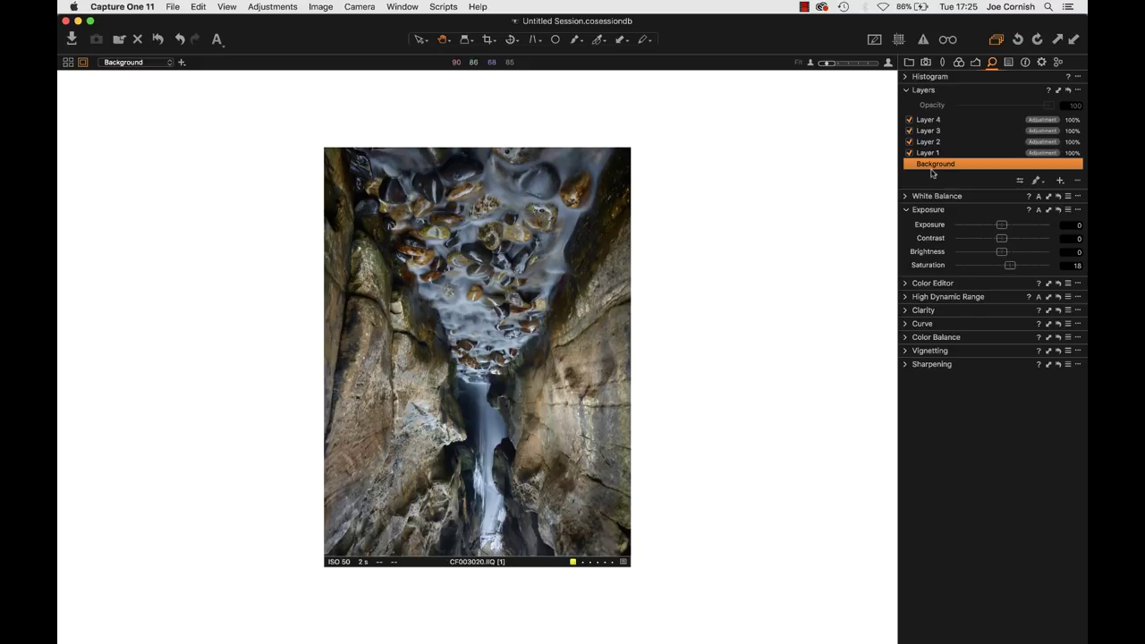
left_click(904, 324)
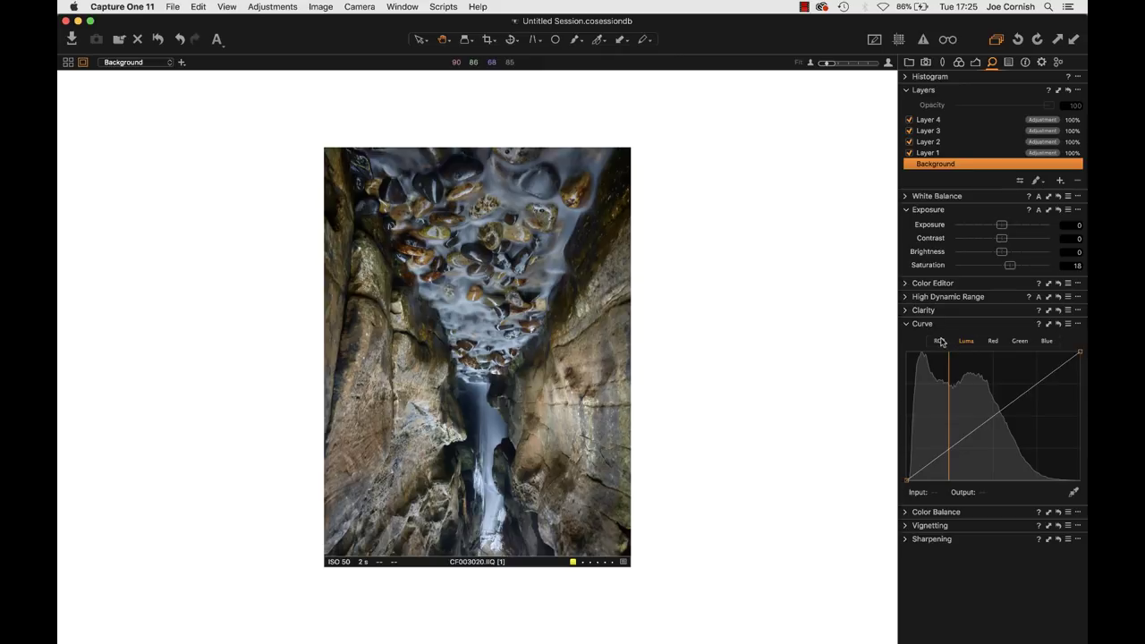
left_click(939, 341)
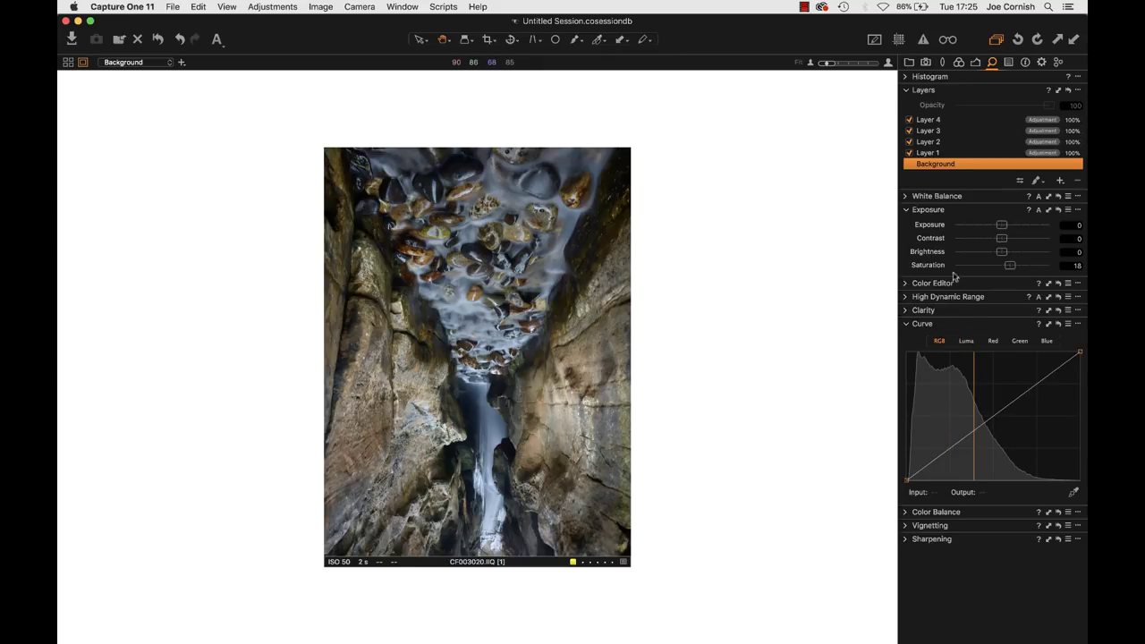
Examine Layer 1's curve by switching between its Luma and RGB channels, ending on Luma
left_click(946, 153)
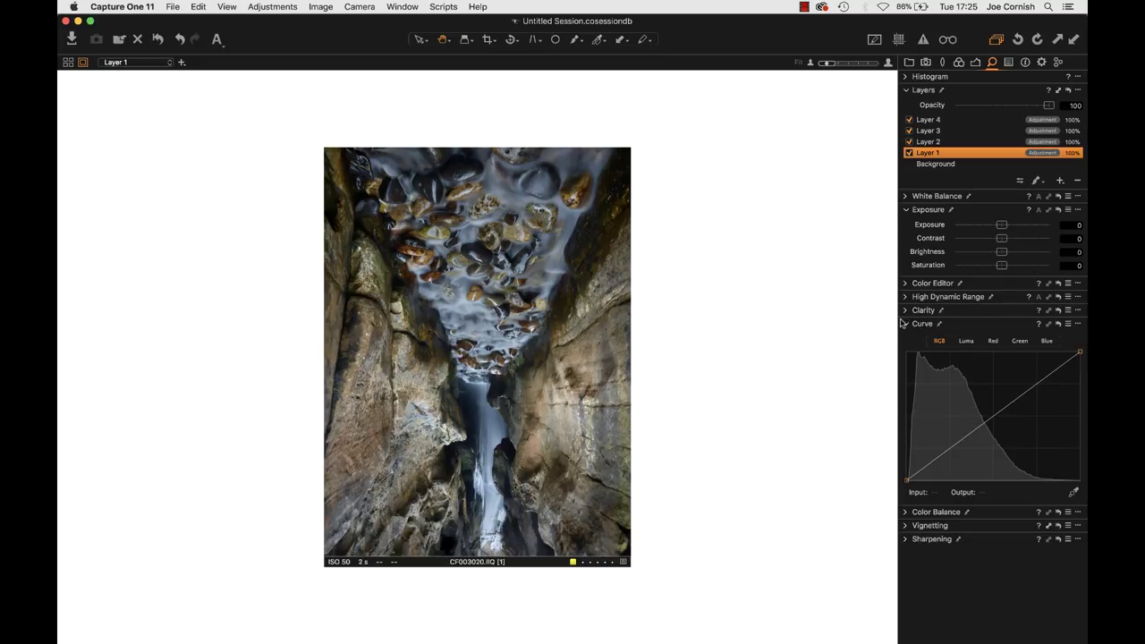
left_click(968, 344)
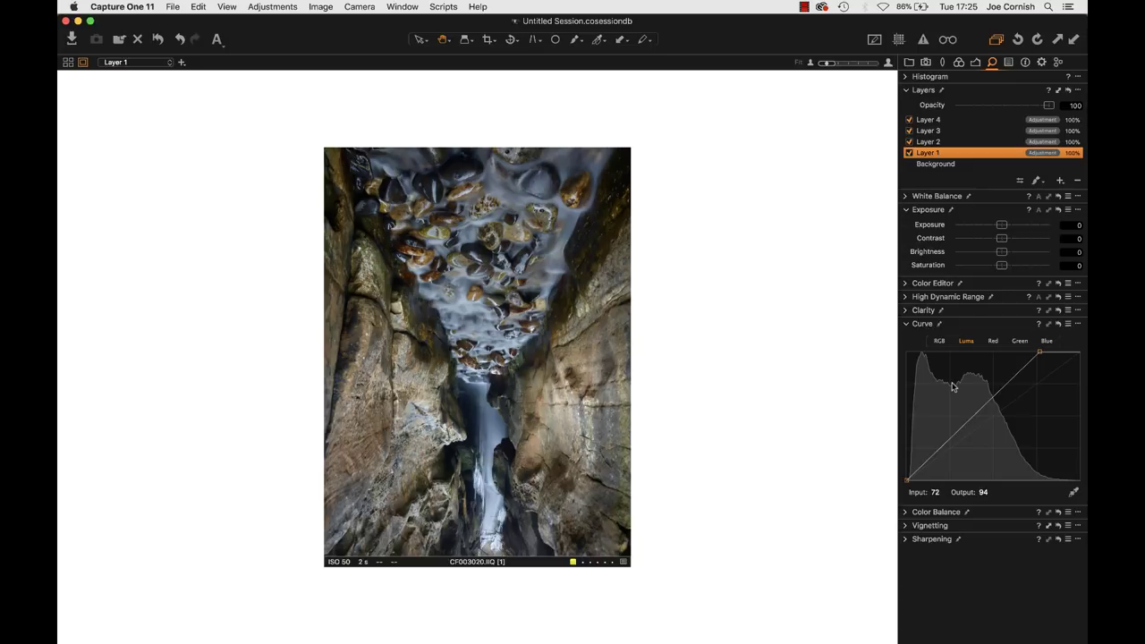
left_click(939, 341)
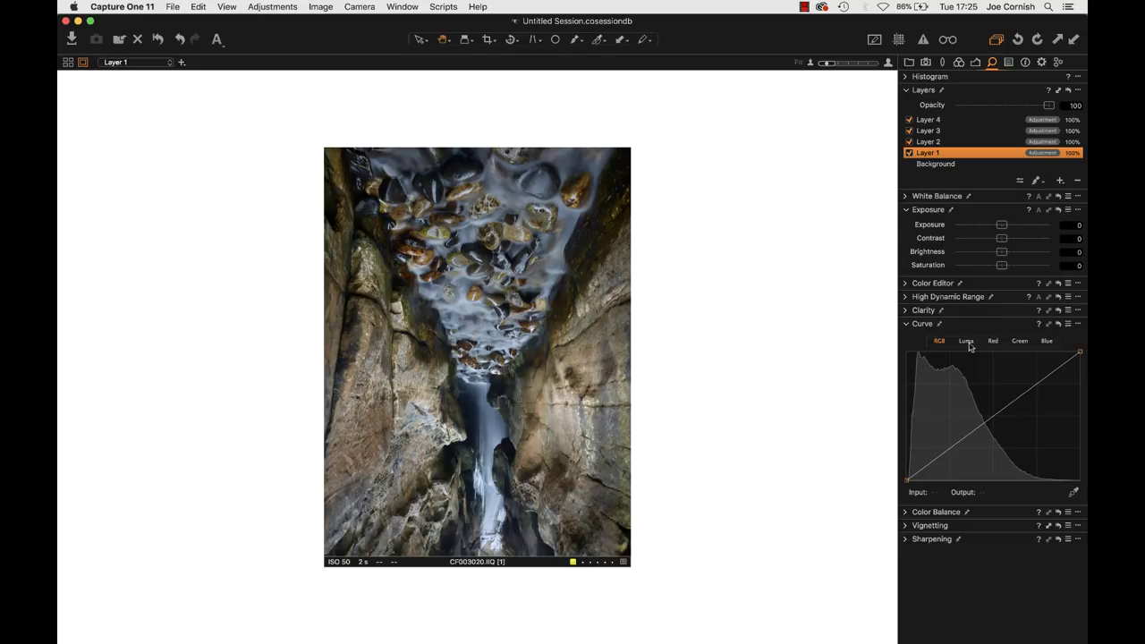
left_click(967, 342)
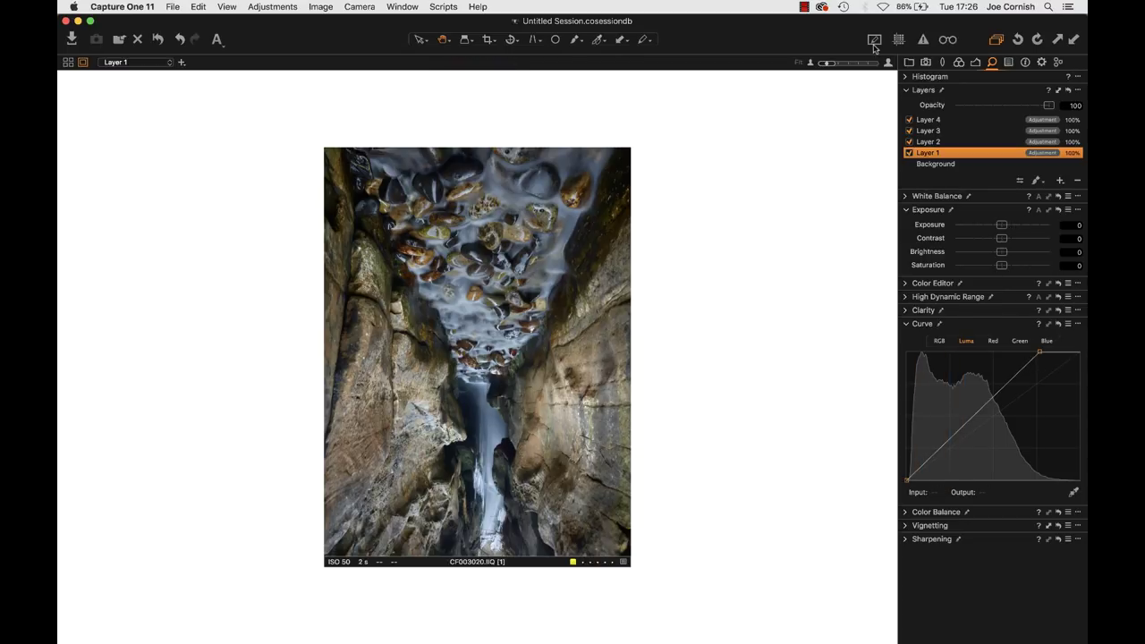
Move the white point of Layer 1's Luma curve slightly further inward, and check the icicles at 100% with the exposure warning
left_click(924, 40)
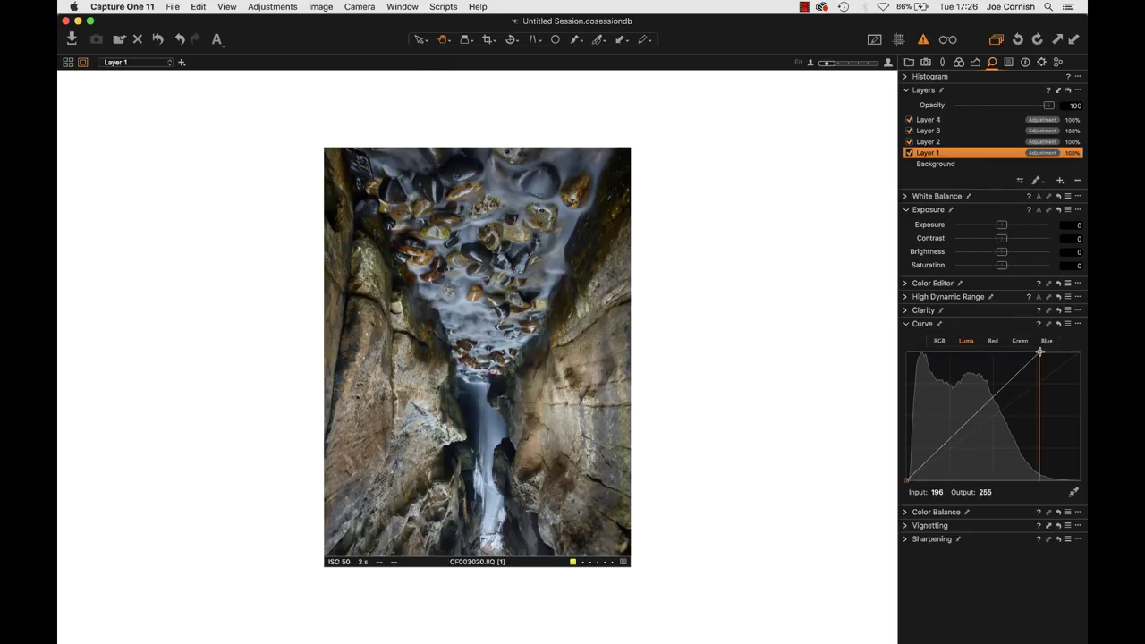
mouse_move(1040, 351)
left_mouse_down()
mouse_move(1003, 338)
mouse_move(1031, 337)
left_mouse_up()
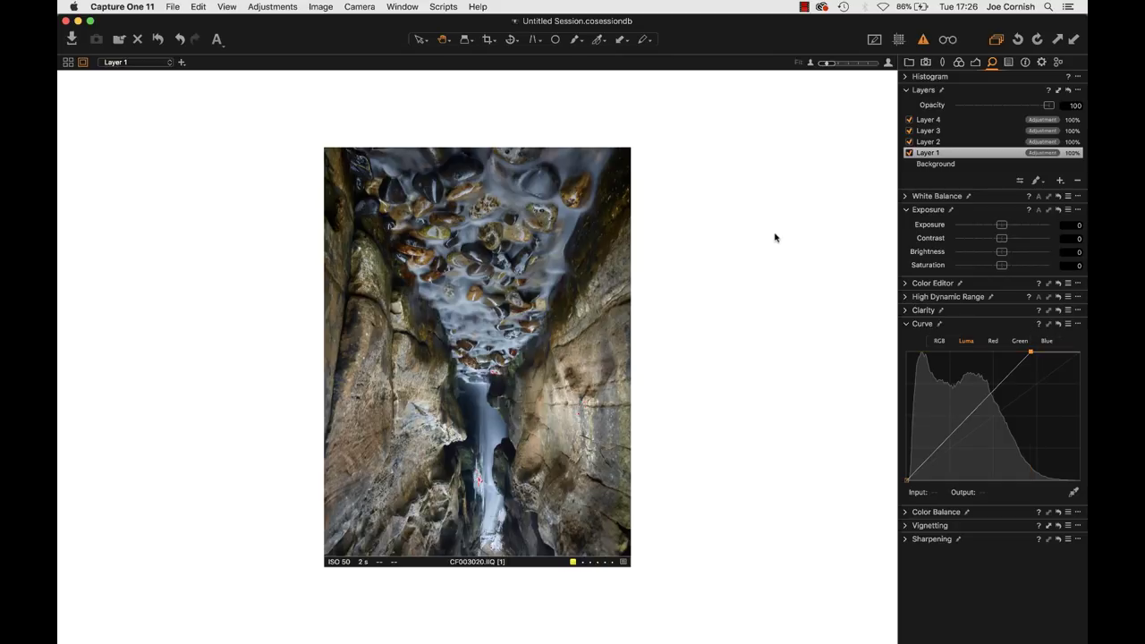
left_click(475, 477)
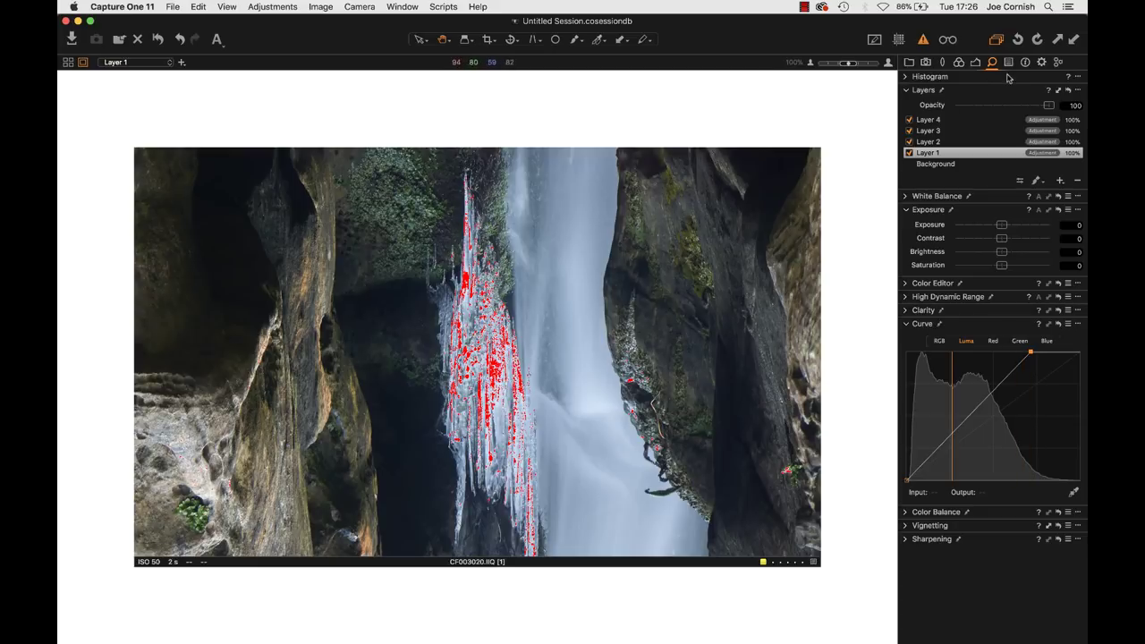
left_click(924, 40)
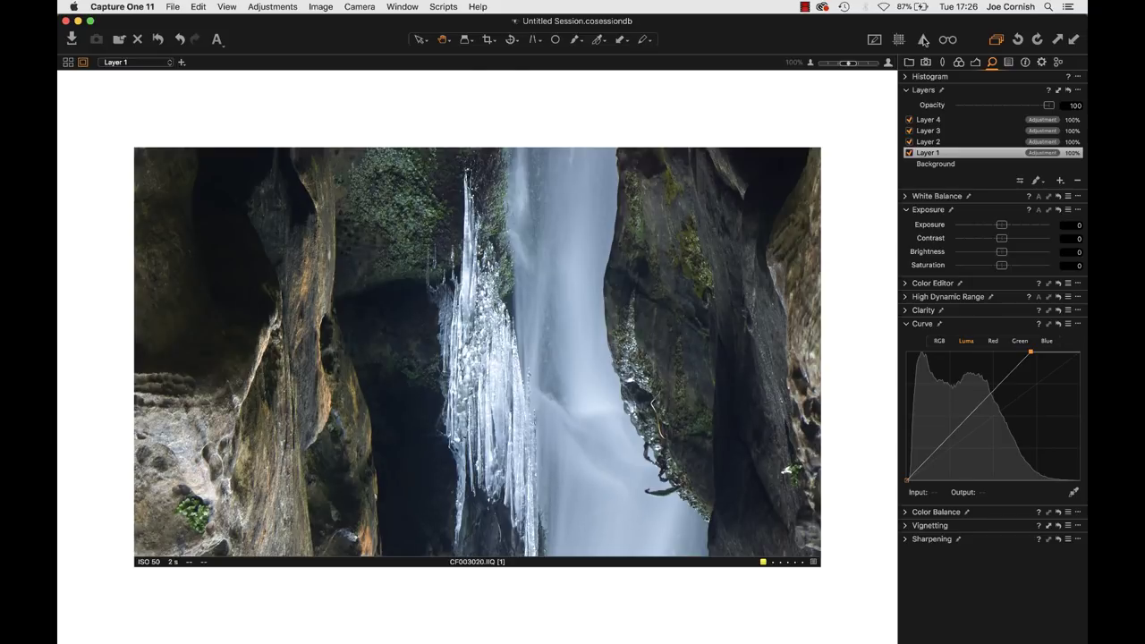
key("Right")
key("Right")
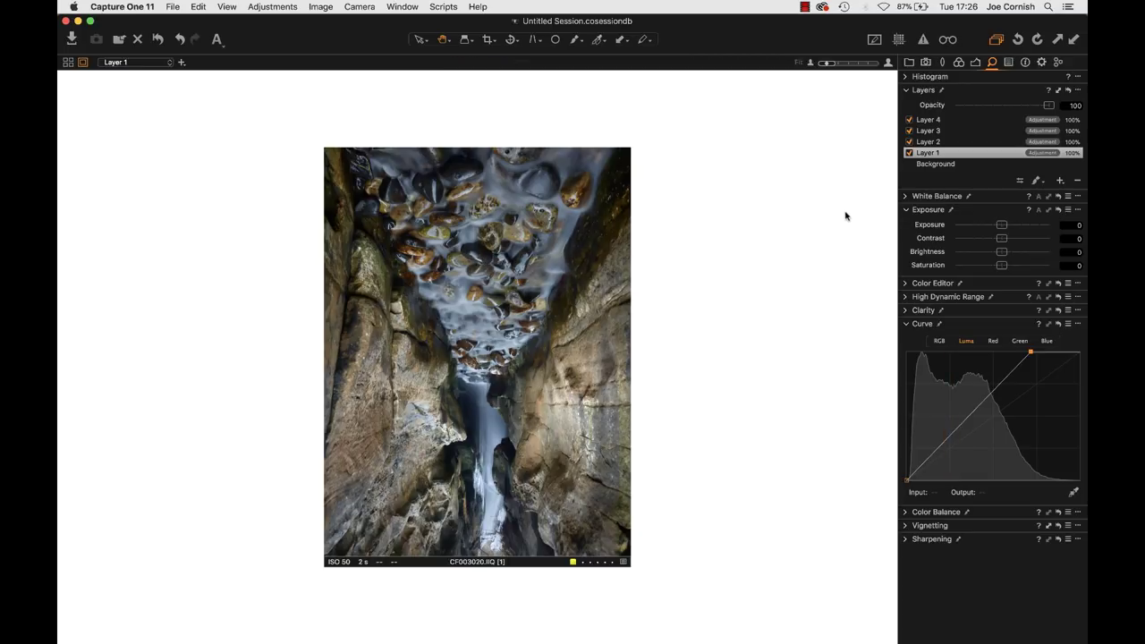
Compare variant 1 with and without Layer 2's darkening Luma curve, and show that layer's High Dynamic Range settings
left_click(950, 143)
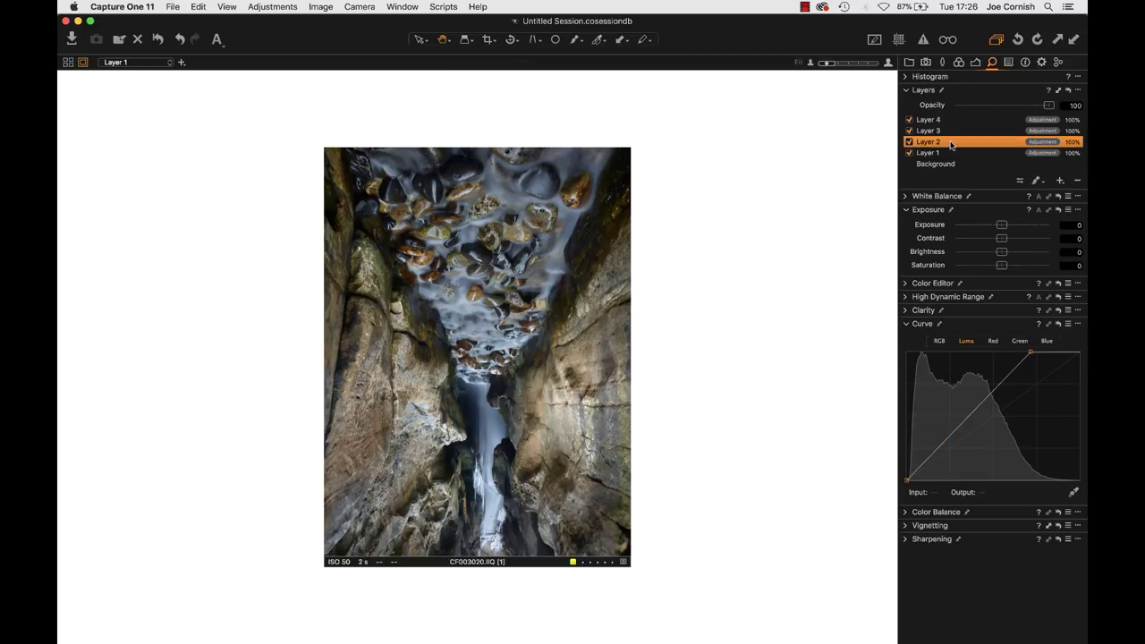
left_click(909, 143)
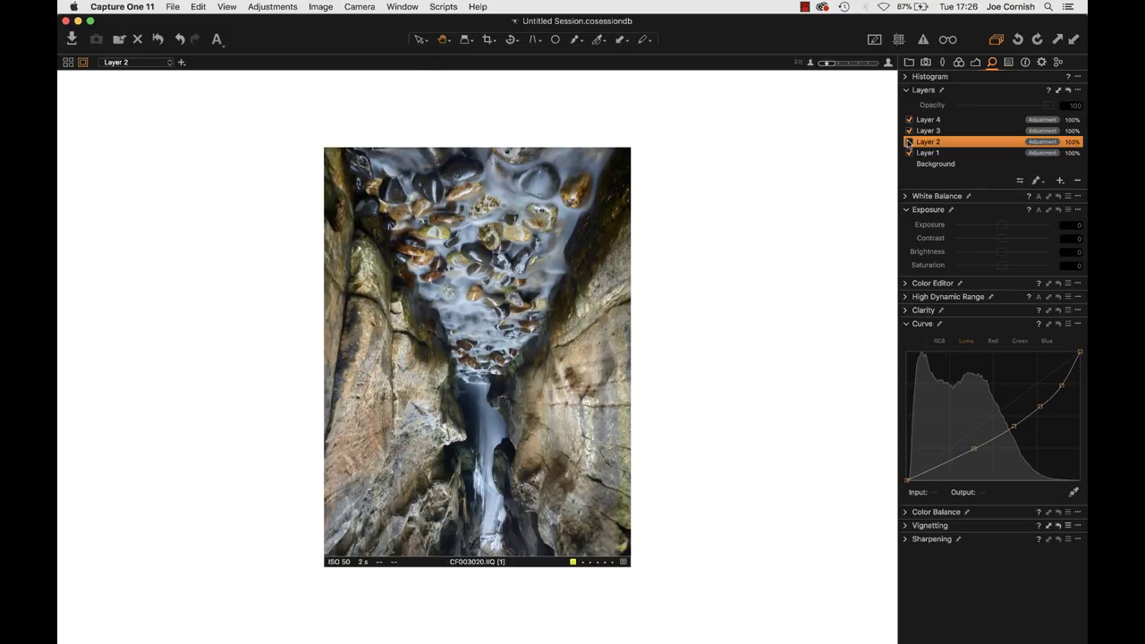
left_click(909, 142)
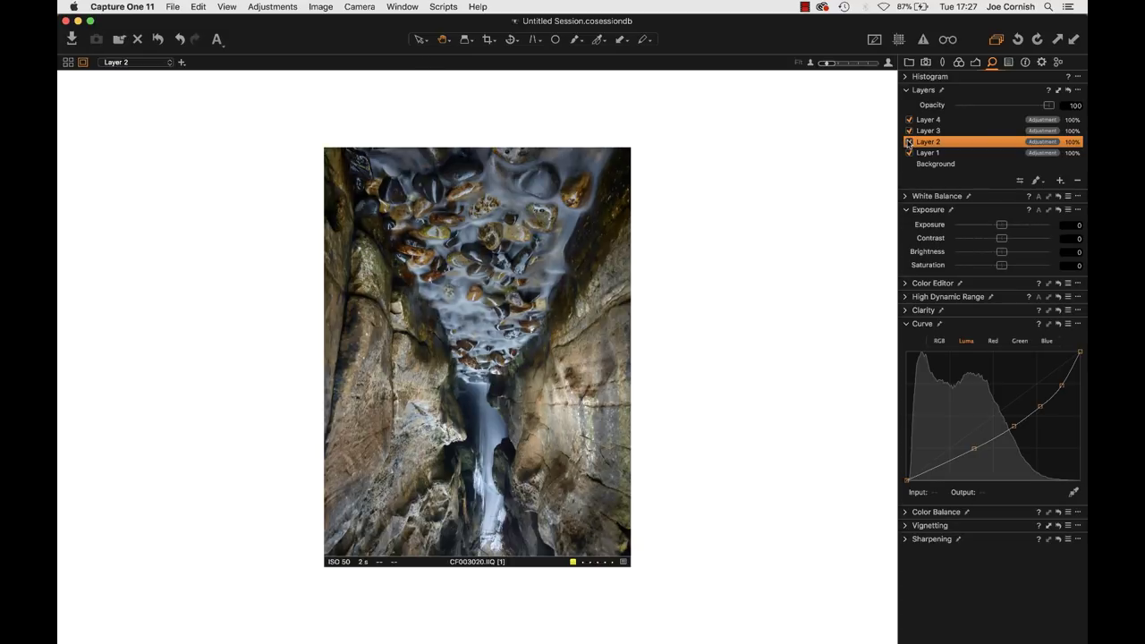
left_click(909, 142)
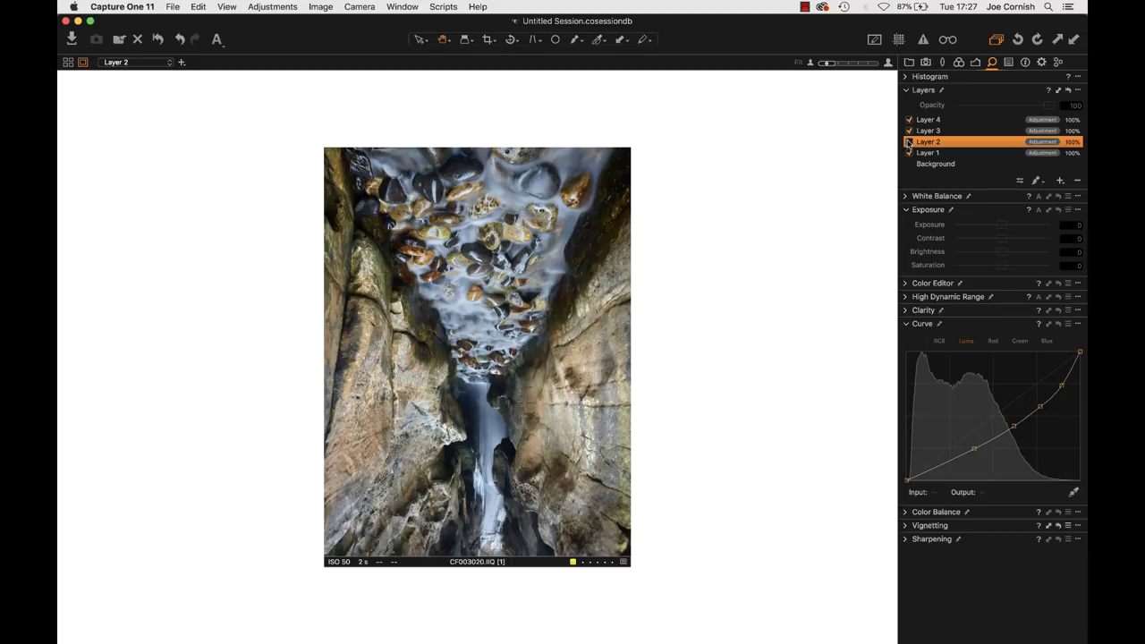
left_click(909, 142)
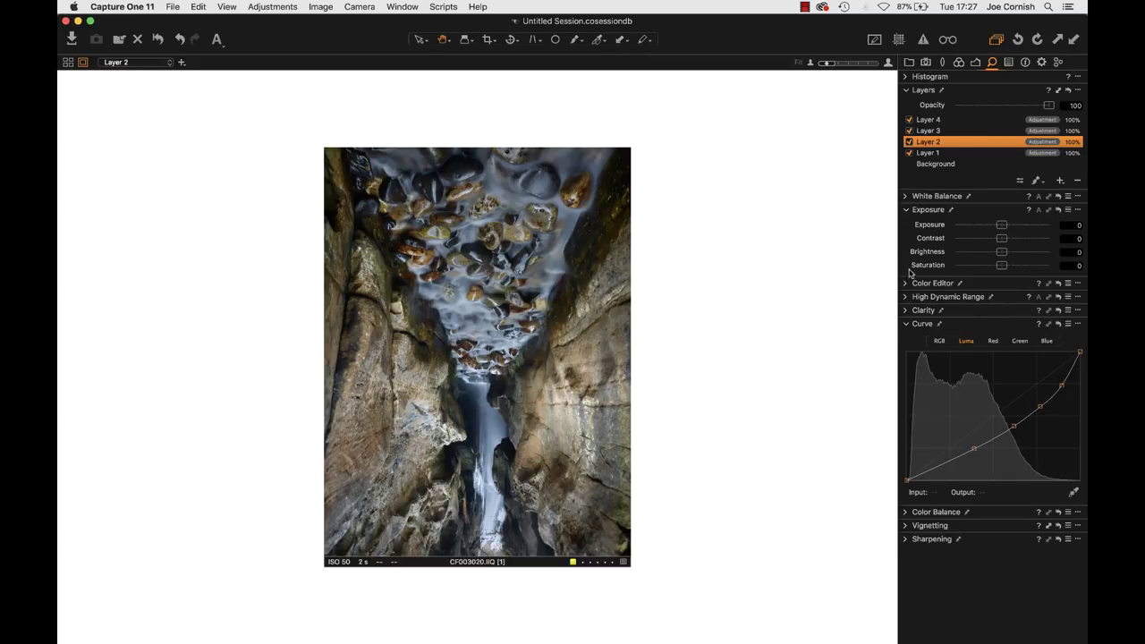
left_click(904, 297)
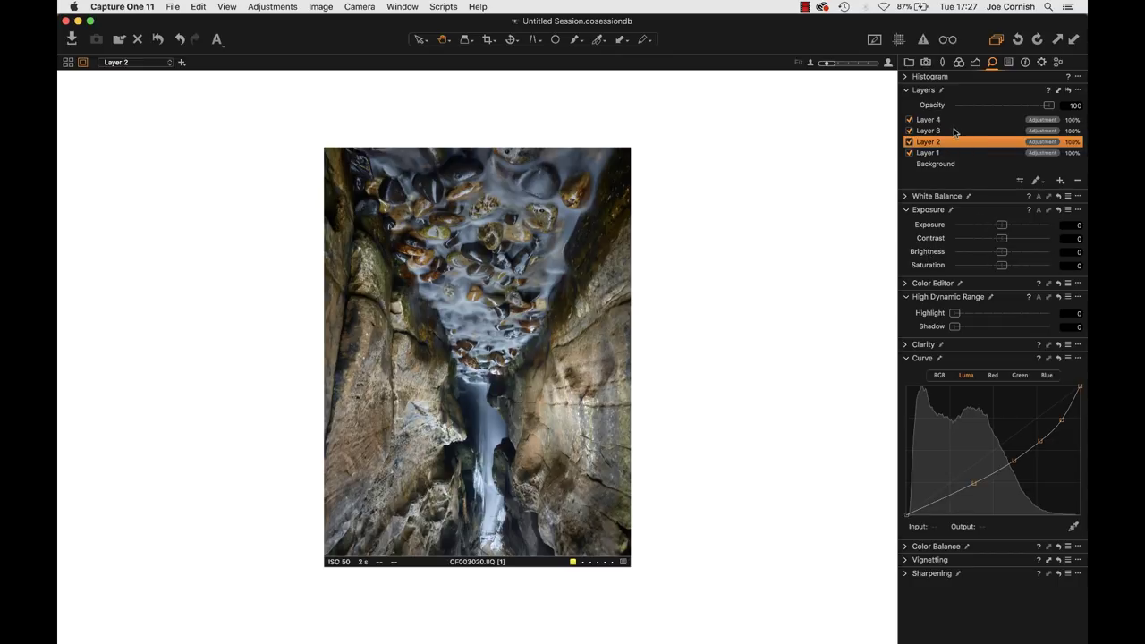
left_click(909, 141)
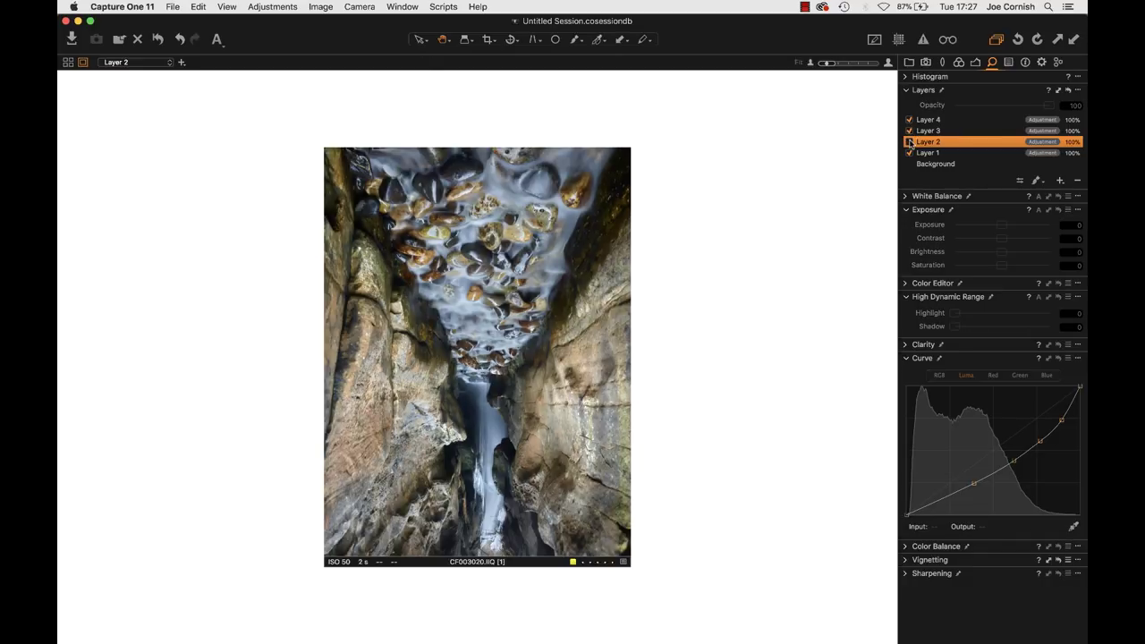
left_click(909, 142)
Compare the ice around the waterfall's top at 100% with and without Layer 3
left_click(956, 129)
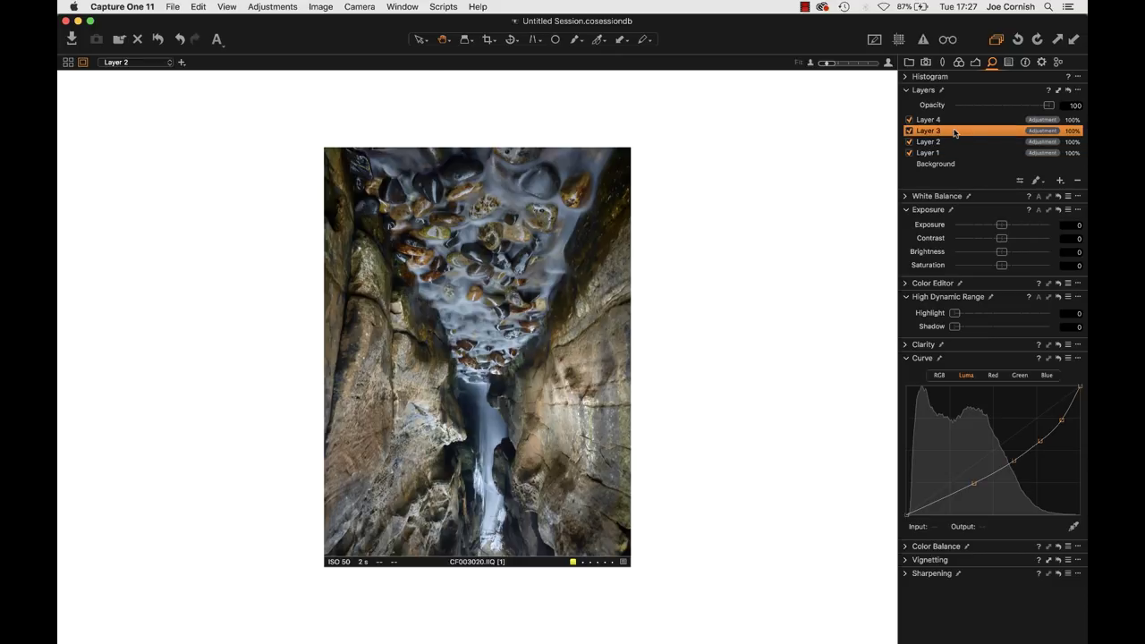
left_click(909, 130)
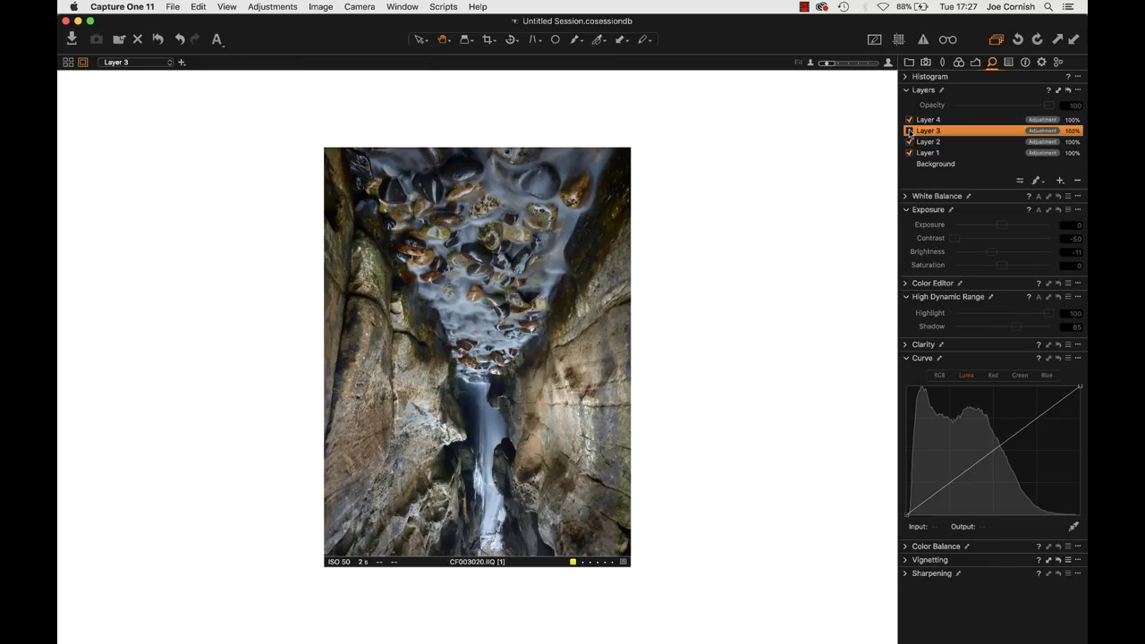
left_click(486, 547)
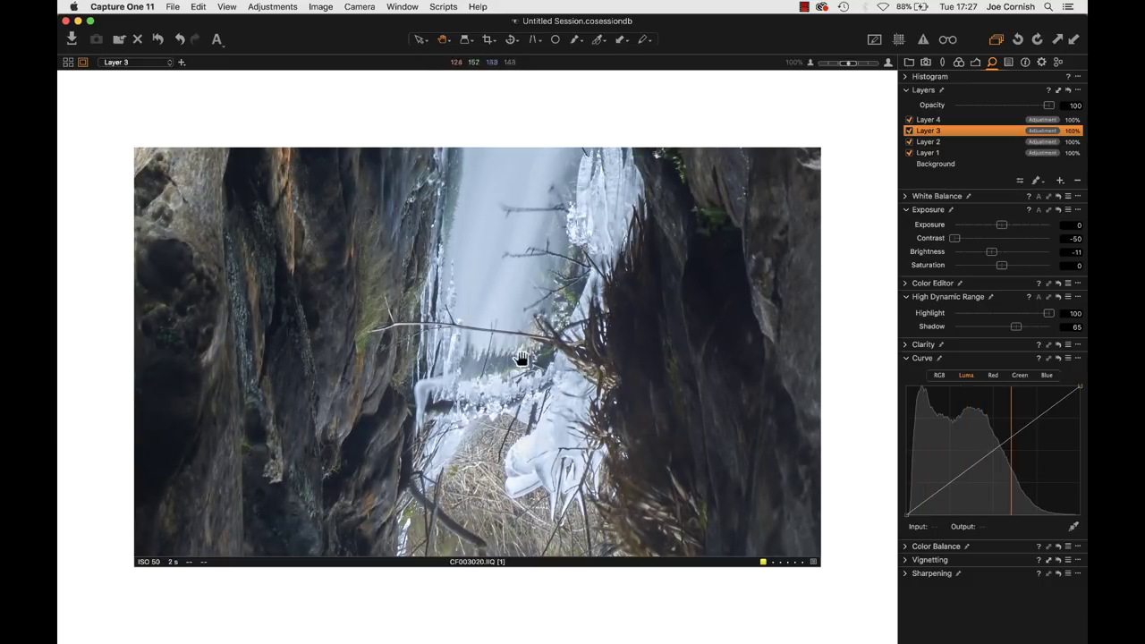
left_click(908, 130)
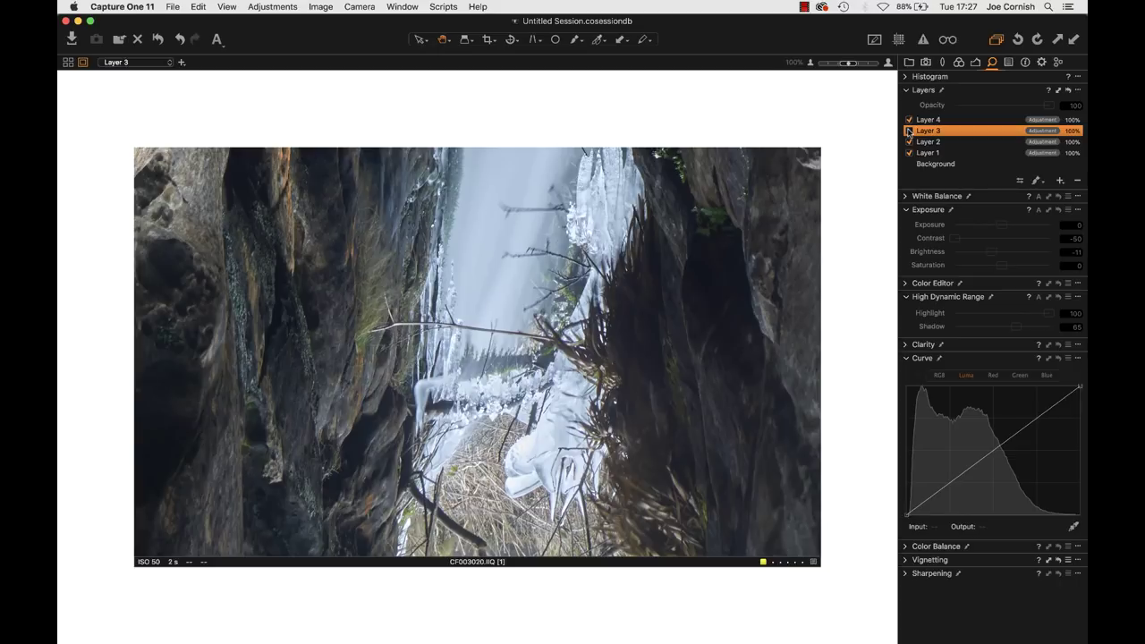
left_click(908, 131)
left_click(908, 131)
left_click(908, 130)
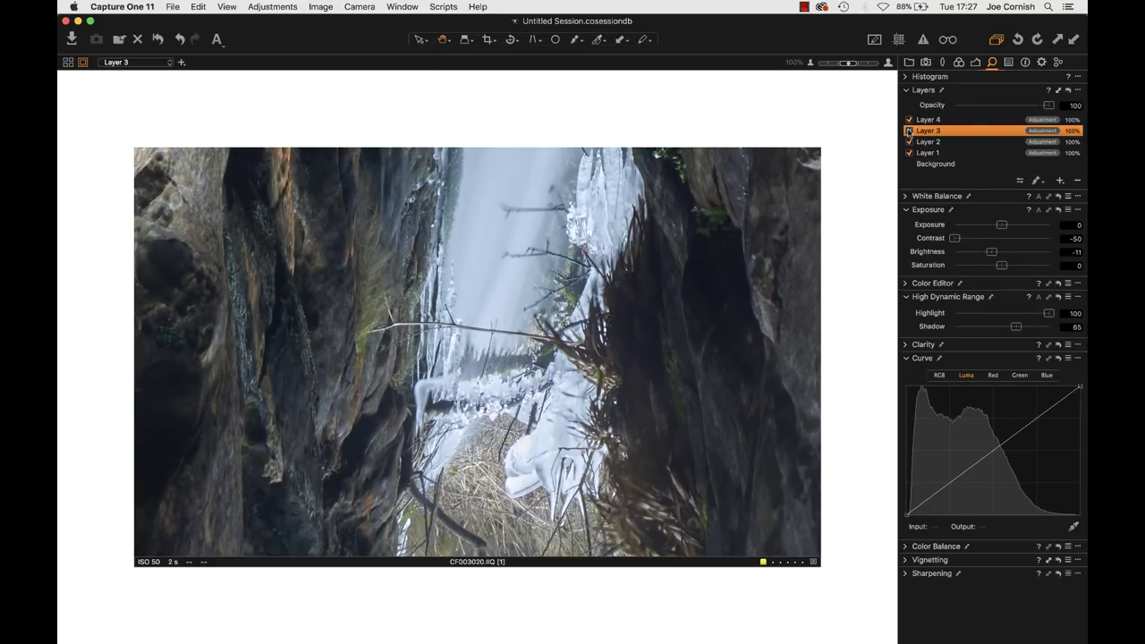
left_click(908, 131)
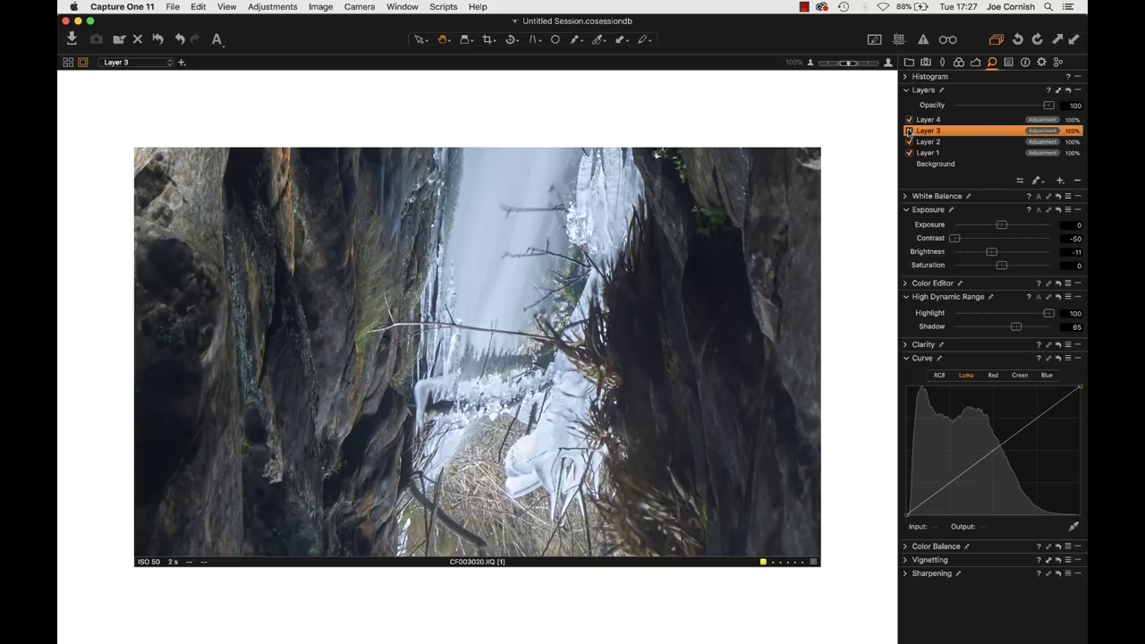
left_click(908, 131)
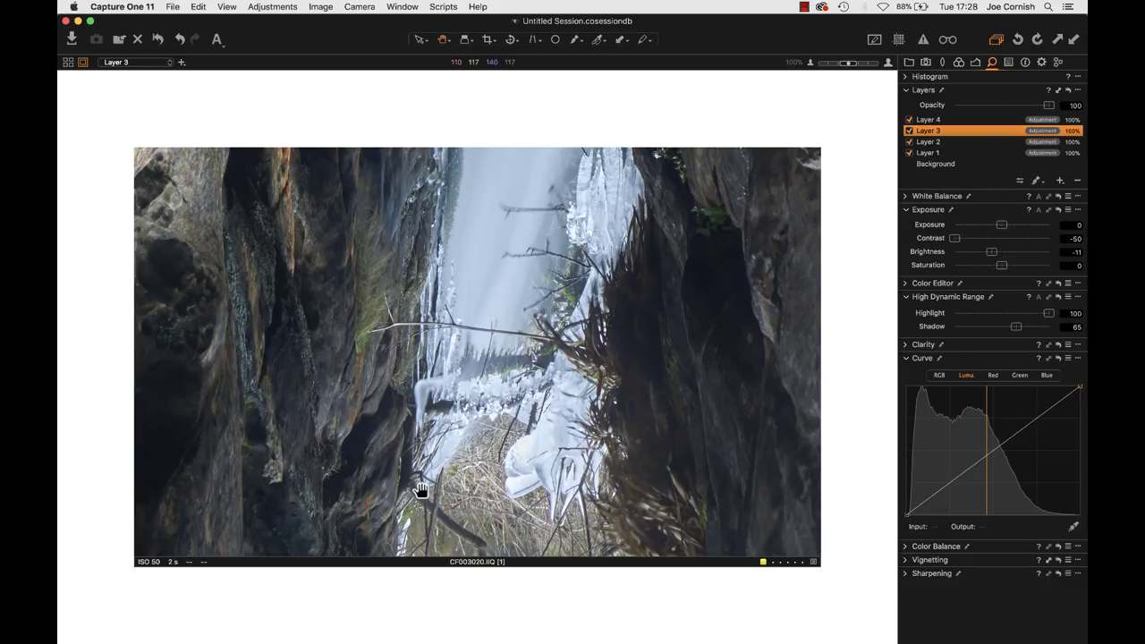
left_click(909, 131)
left_click(908, 131)
Reset Layer 3's Brightness to 0, and compare the picture with and without the layer
double_click(990, 252)
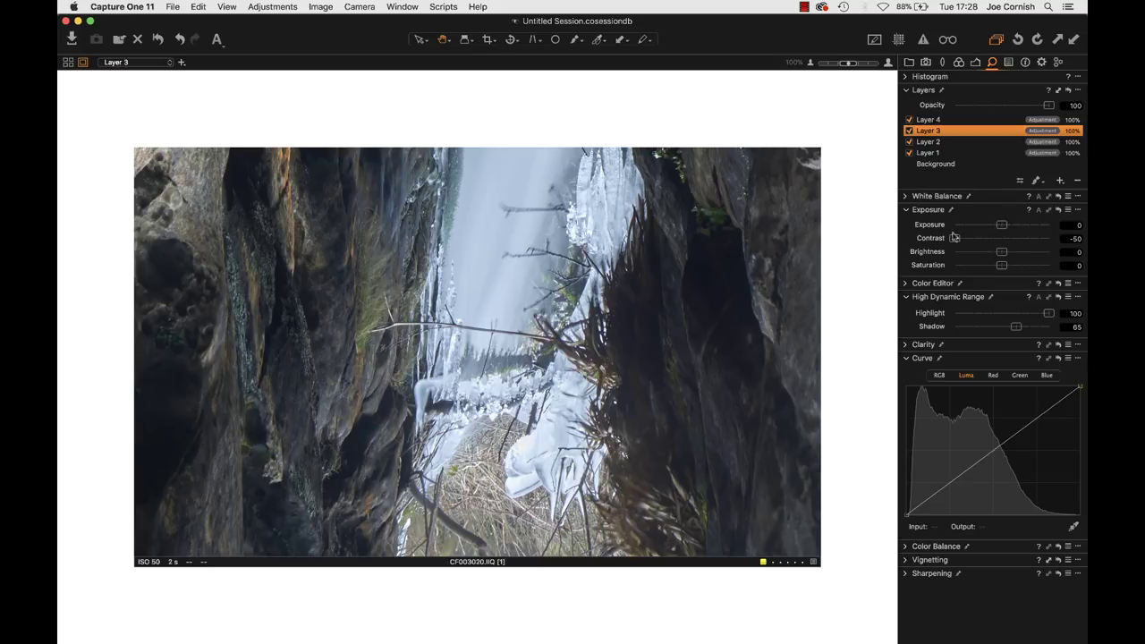
left_click(908, 131)
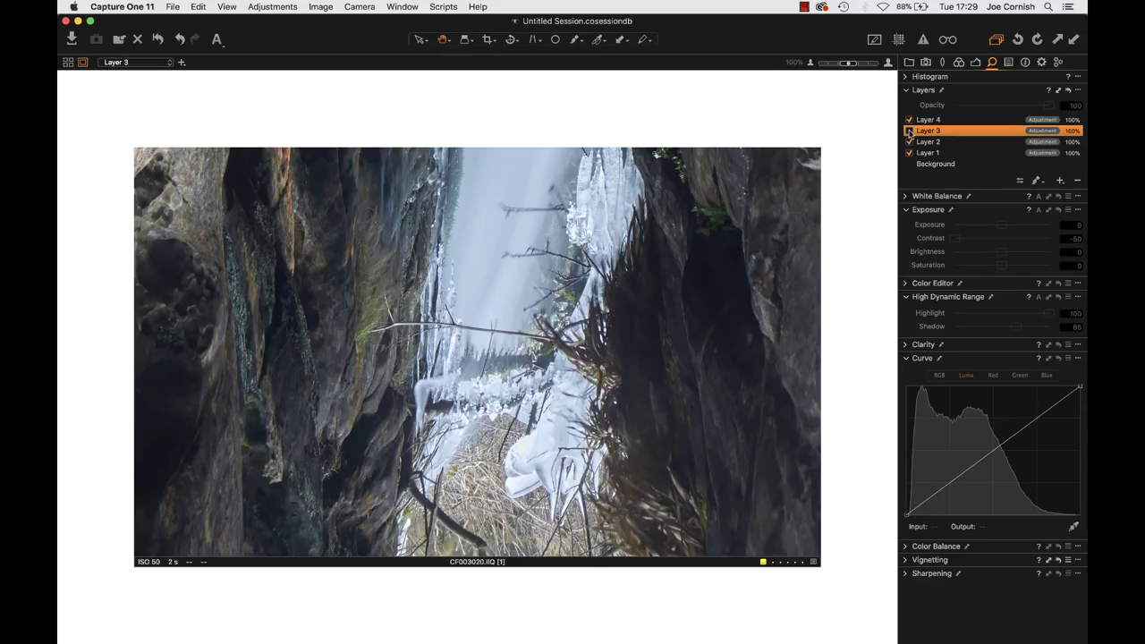
left_click(909, 130)
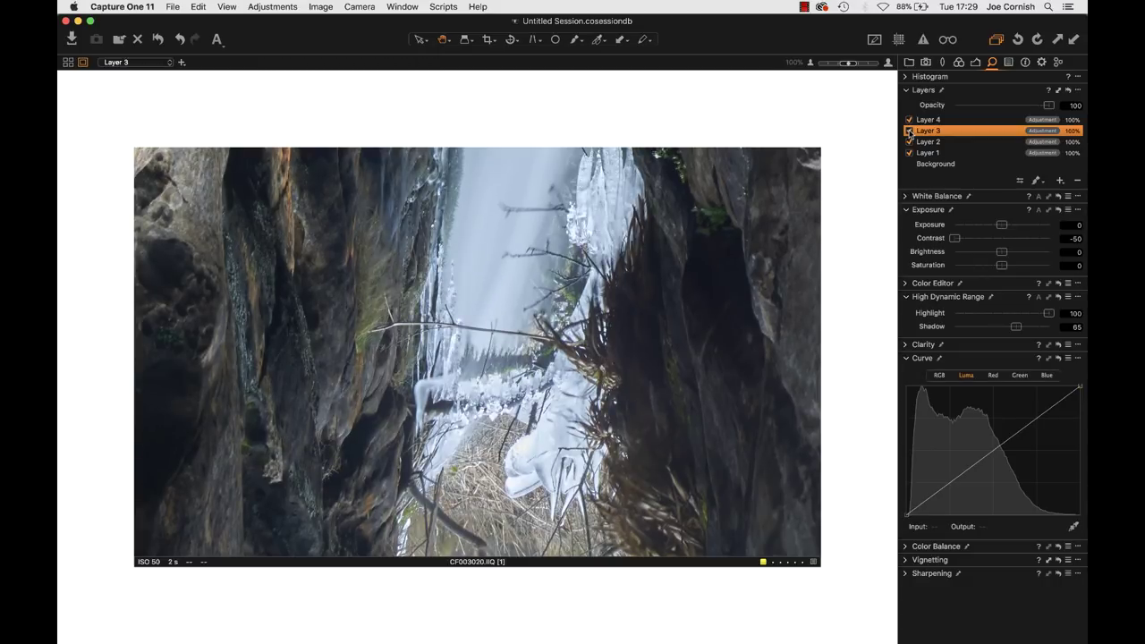
Select Layer 4, and compare the whole enlarged picture repeatedly with and without that layer's darkening Luma curve
left_click(965, 121)
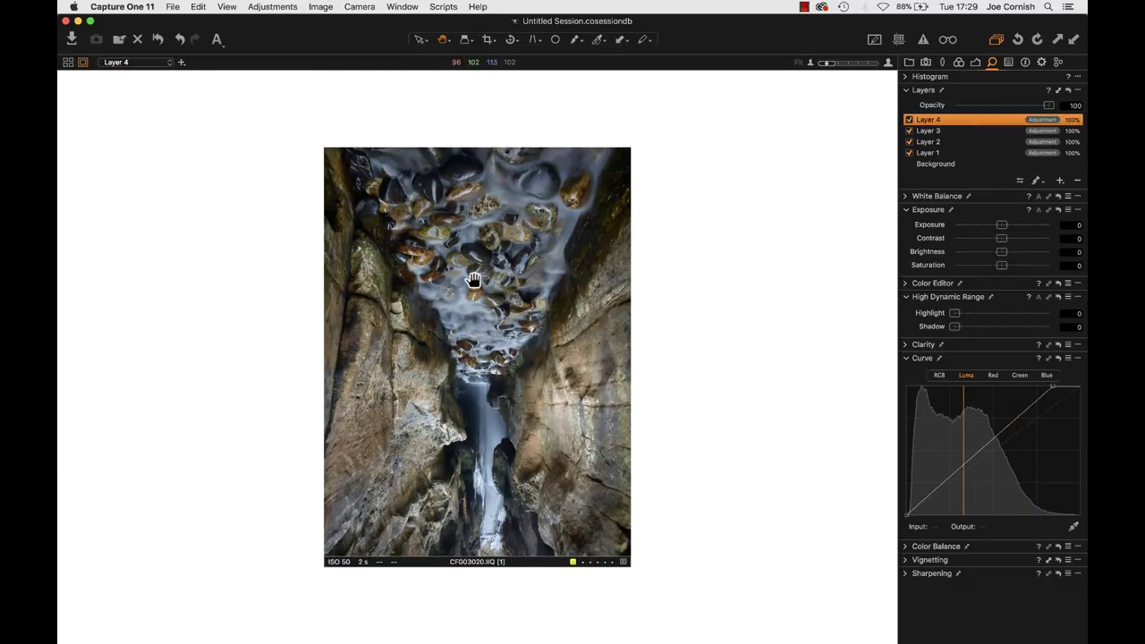
left_click(82, 62)
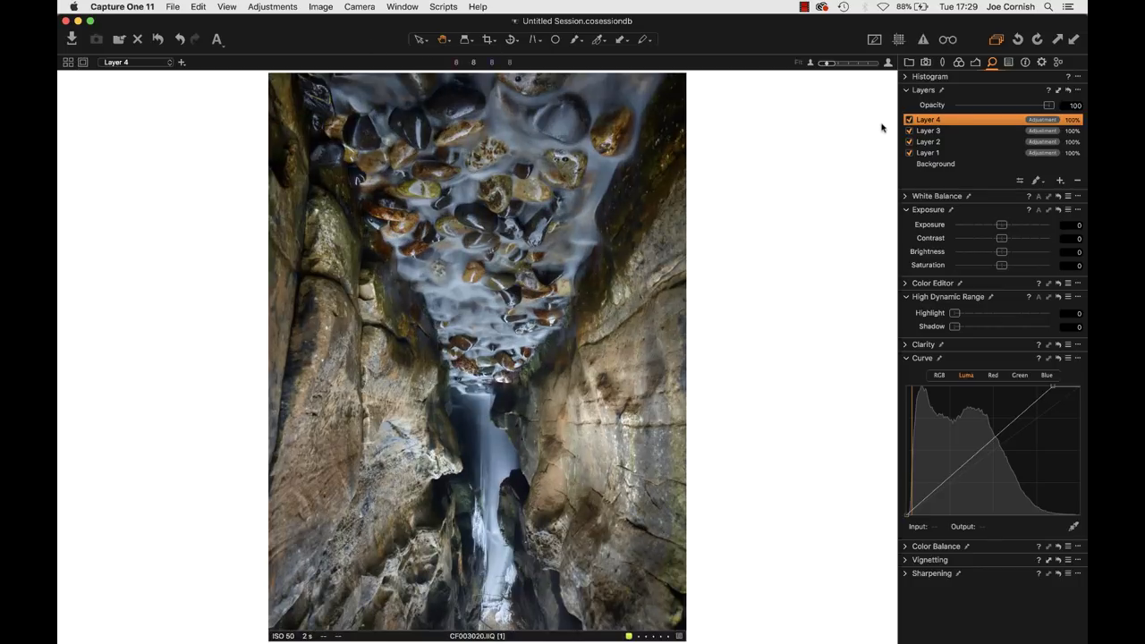
left_click(909, 119)
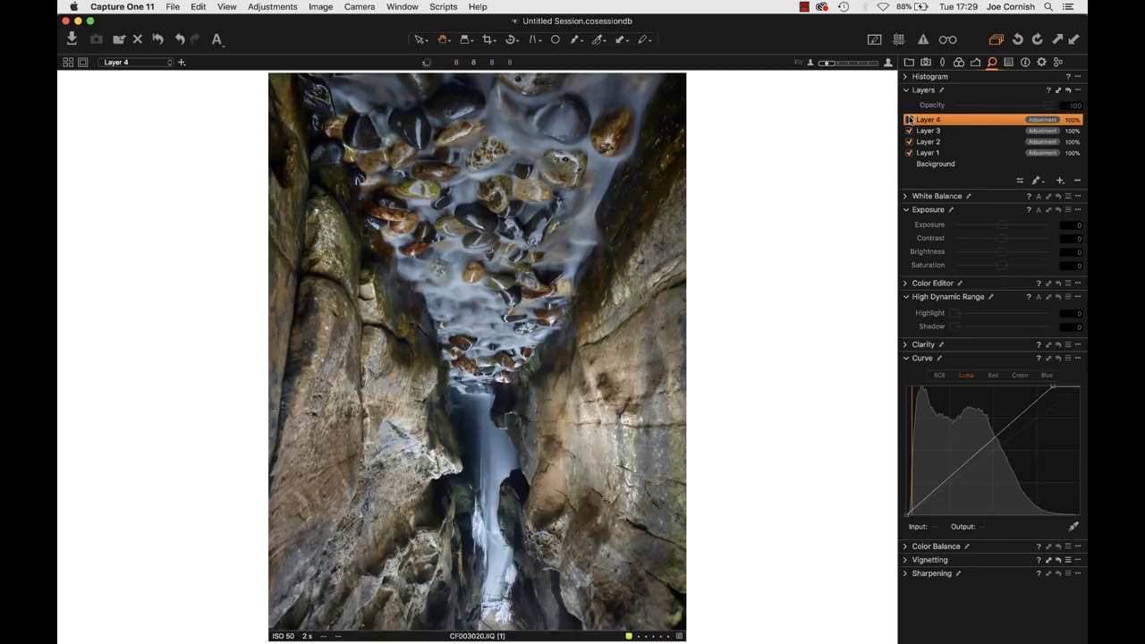
left_click(909, 119)
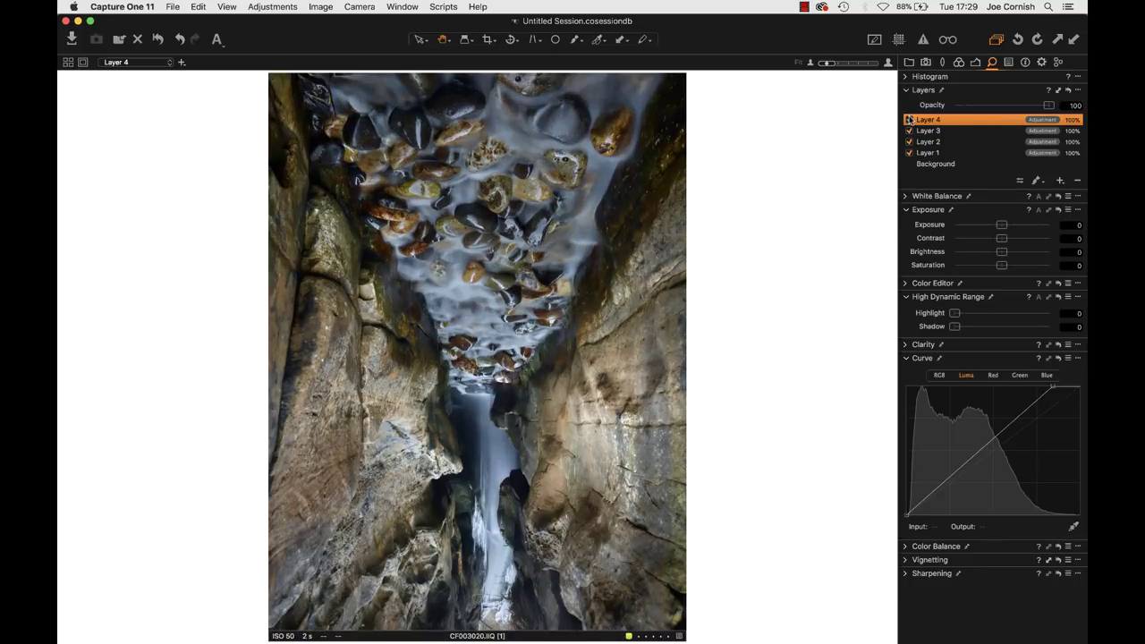
left_click(909, 119)
left_click(909, 119)
left_click(909, 119)
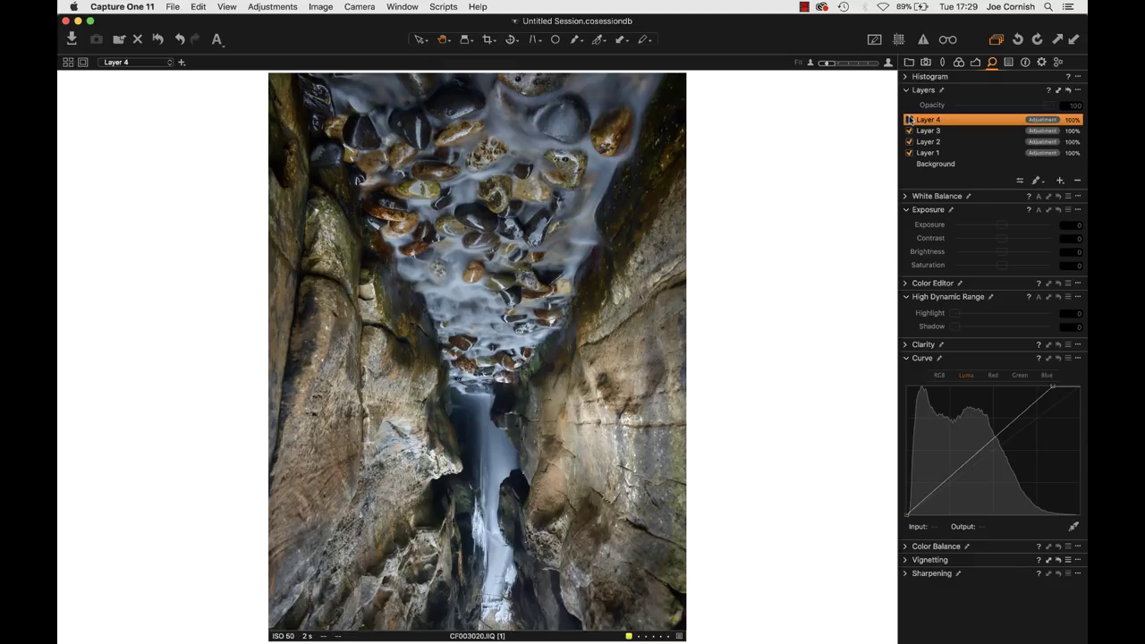
left_click(908, 119)
left_click(909, 119)
left_click(909, 118)
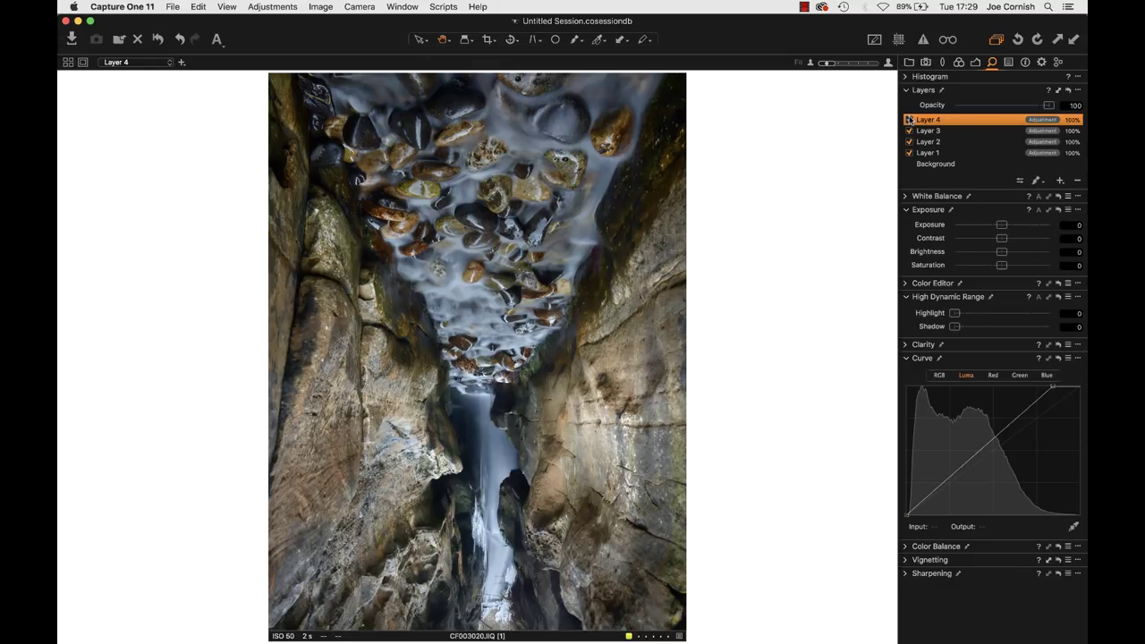
left_click(909, 119)
left_click(909, 119)
Examine the wet stones in the stream at 100%, and rotate the whole picture 180° so the waterfall is upright
double_click(469, 229)
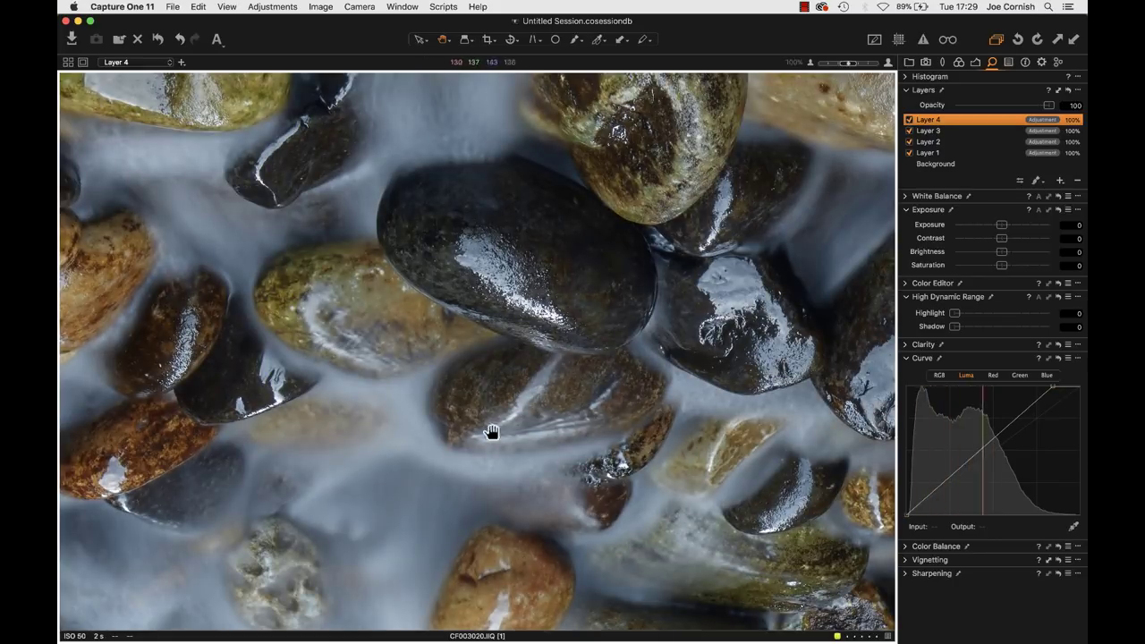
double_click(392, 340)
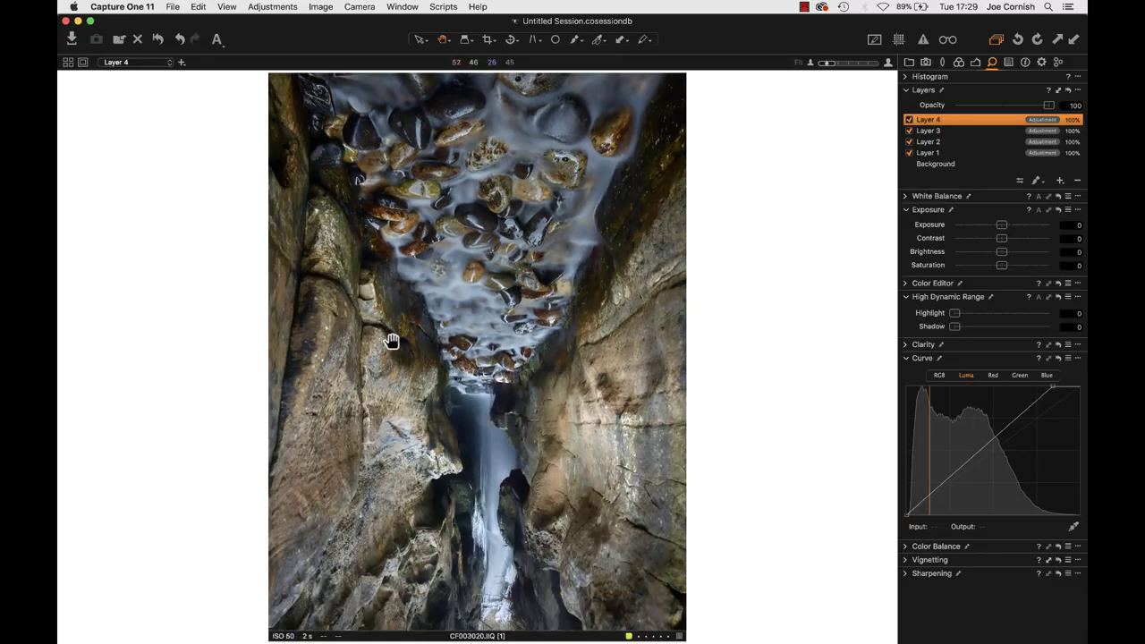
left_click(1020, 40)
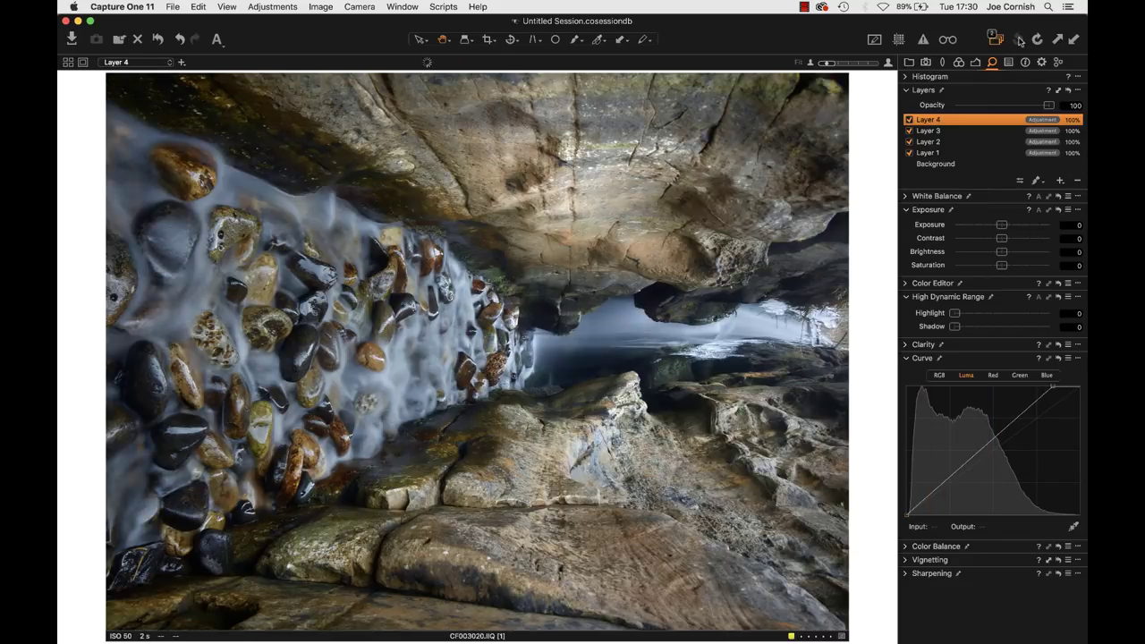
left_click(1020, 40)
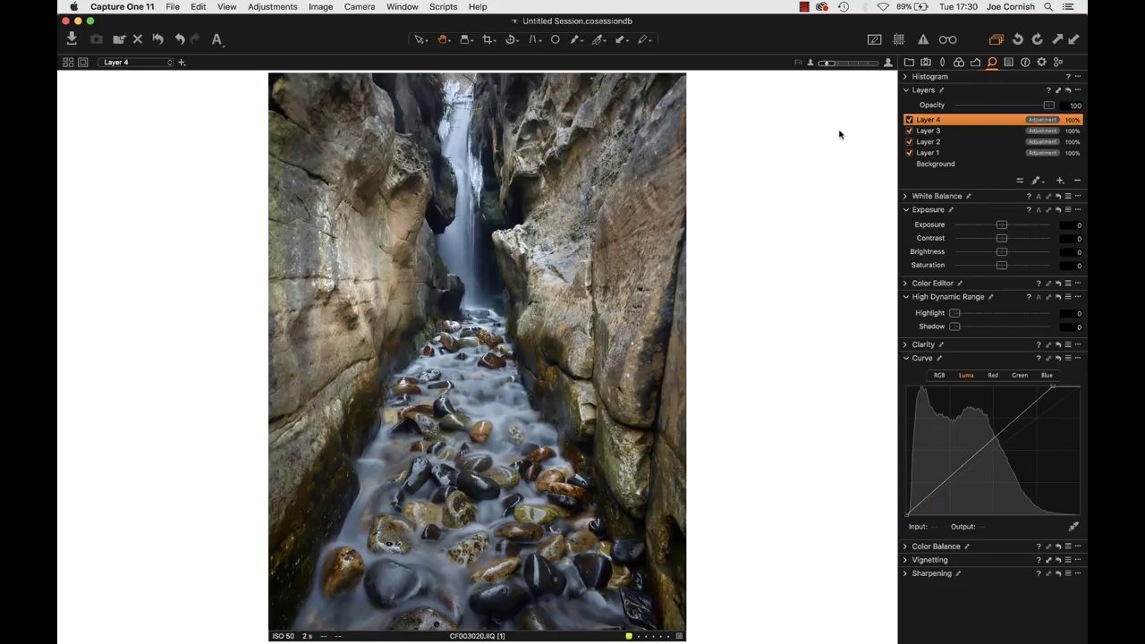
Examine the upright picture full screen, and compare it side by side with variant 2
left_click(90, 21)
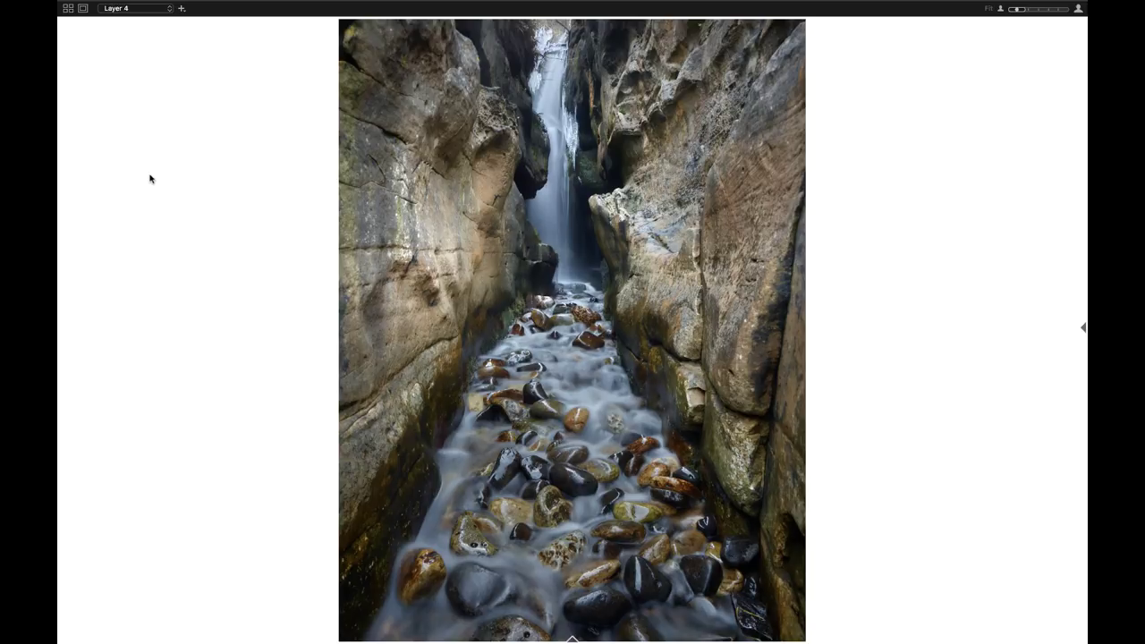
key("ctrl+super+f")
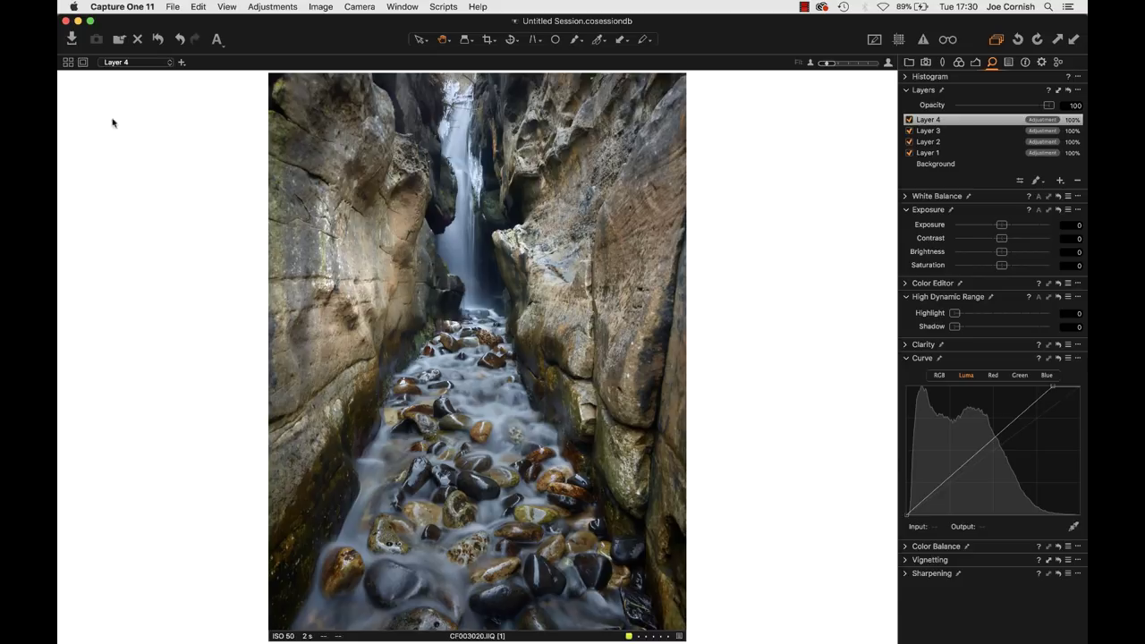
left_click(68, 62)
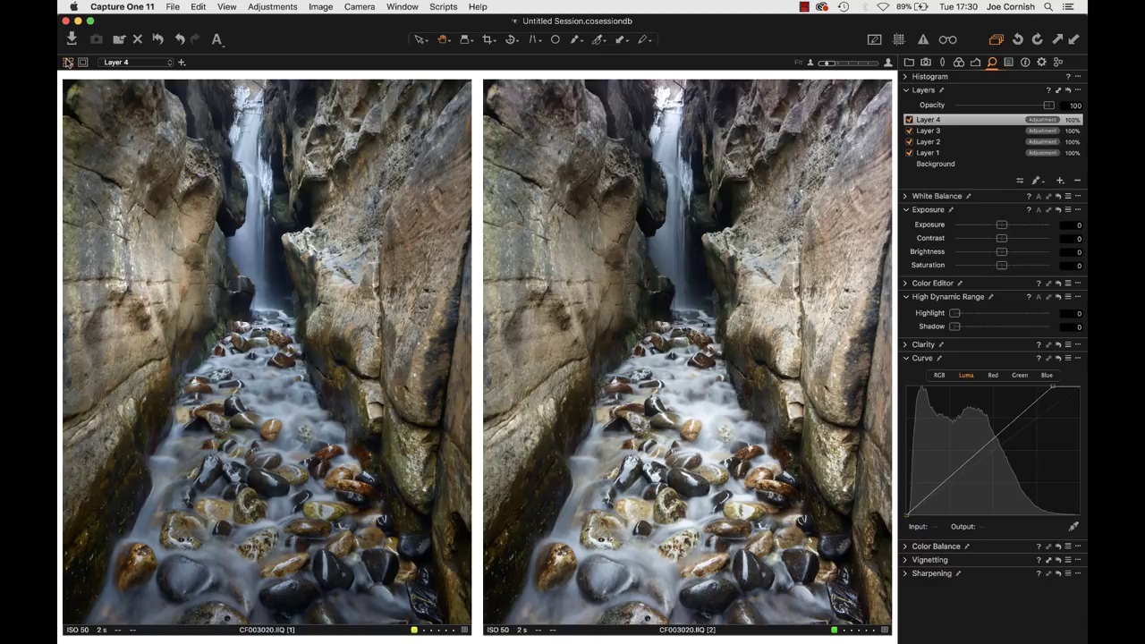
left_click(84, 62)
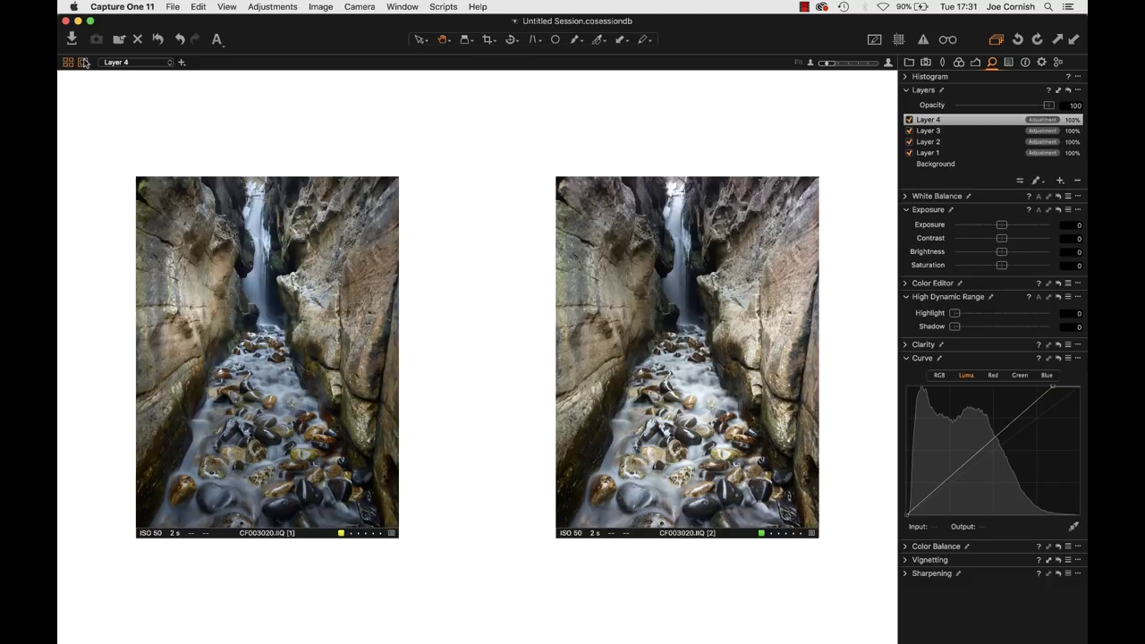
Find the frozen puddle picture DSC02436.ARW among the thumbnails, and show its variants 1 and 2 side by side
left_click(84, 62)
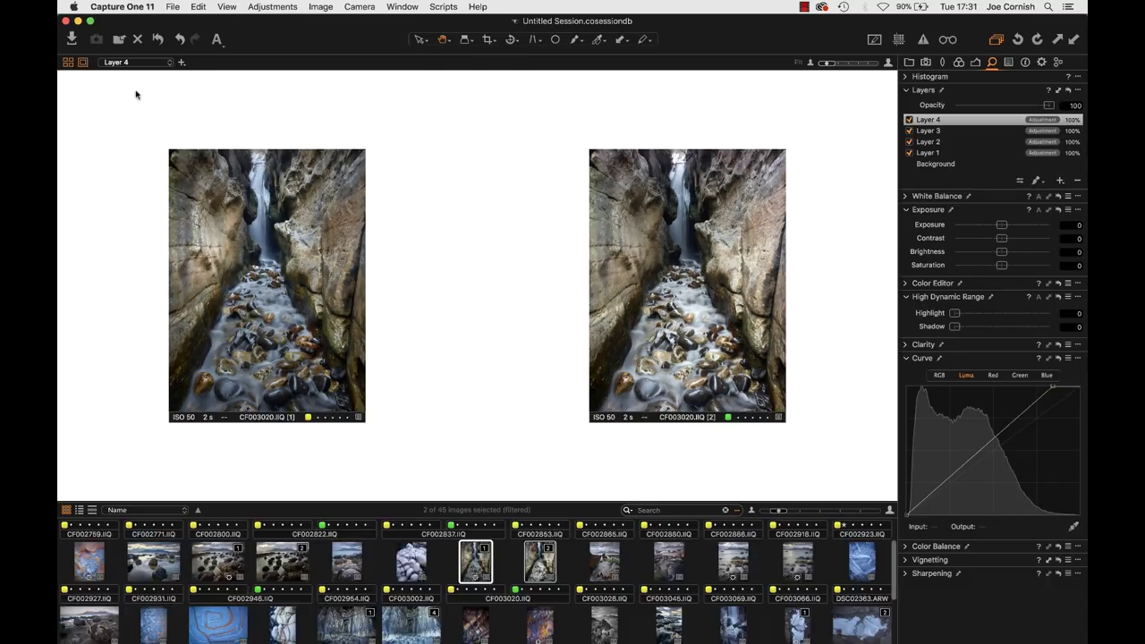
scroll(541, 590, "down", 2)
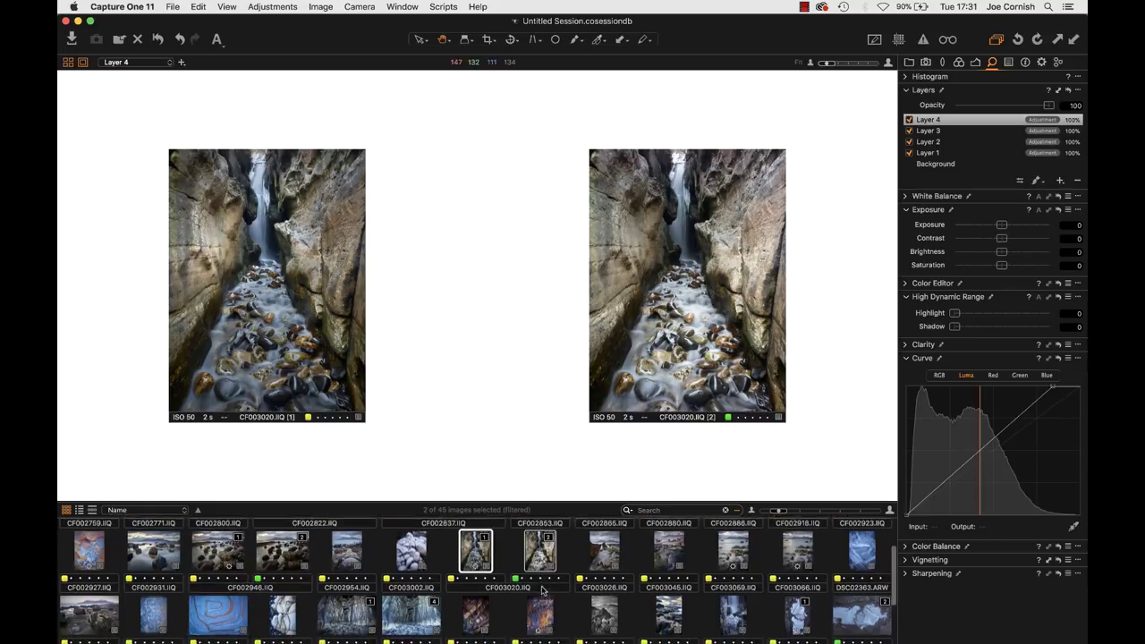
scroll(541, 590, "down", 2)
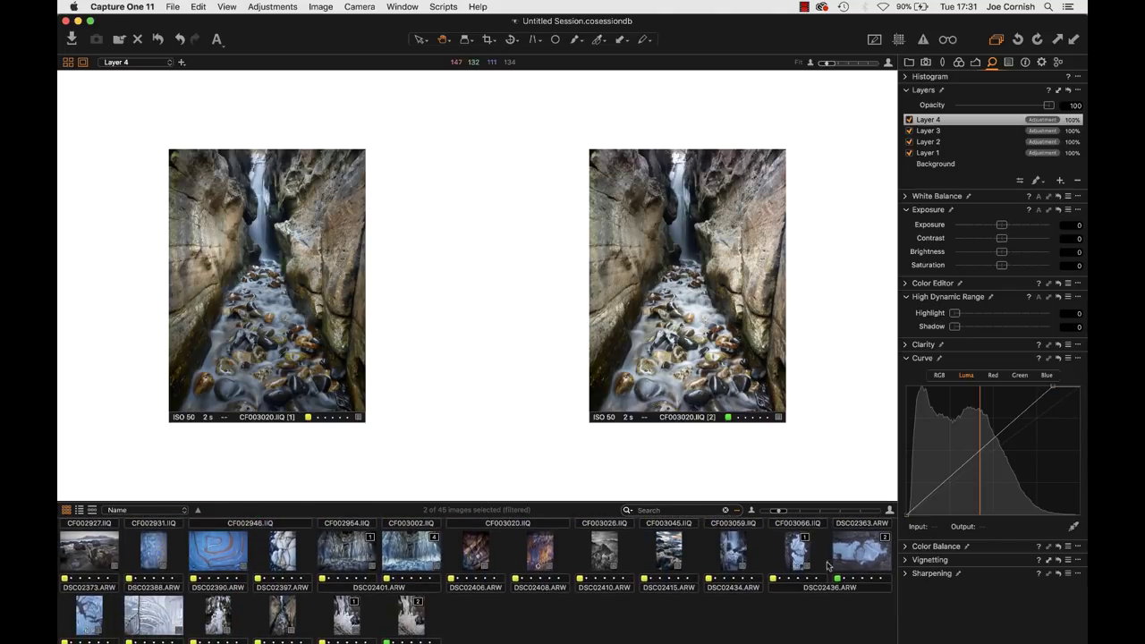
left_click(856, 548)
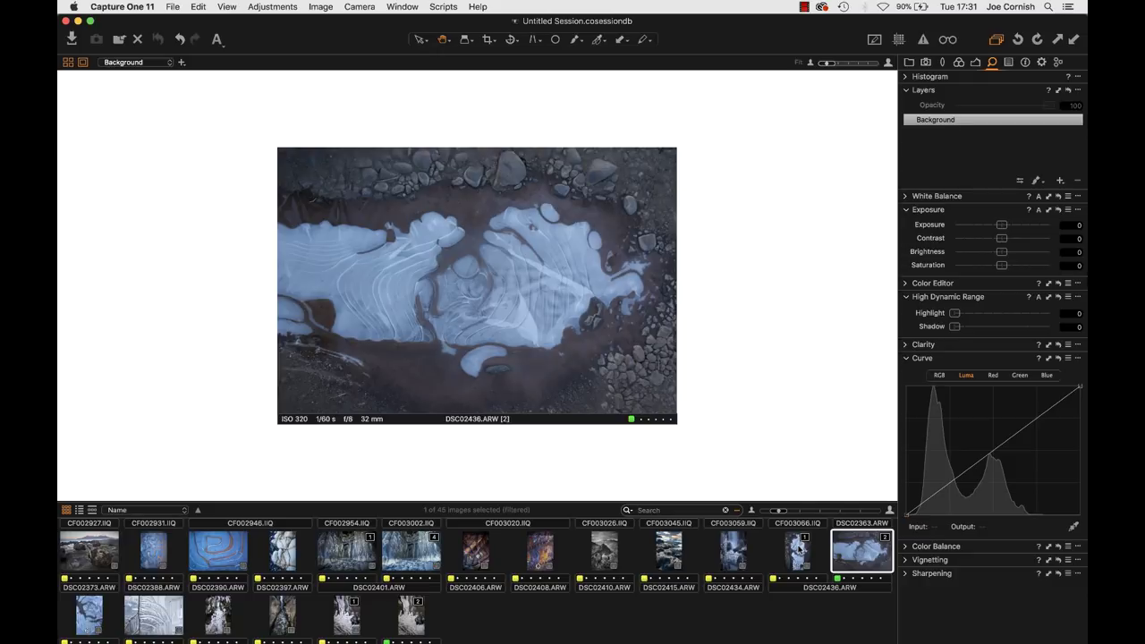
left_click(799, 548, "super")
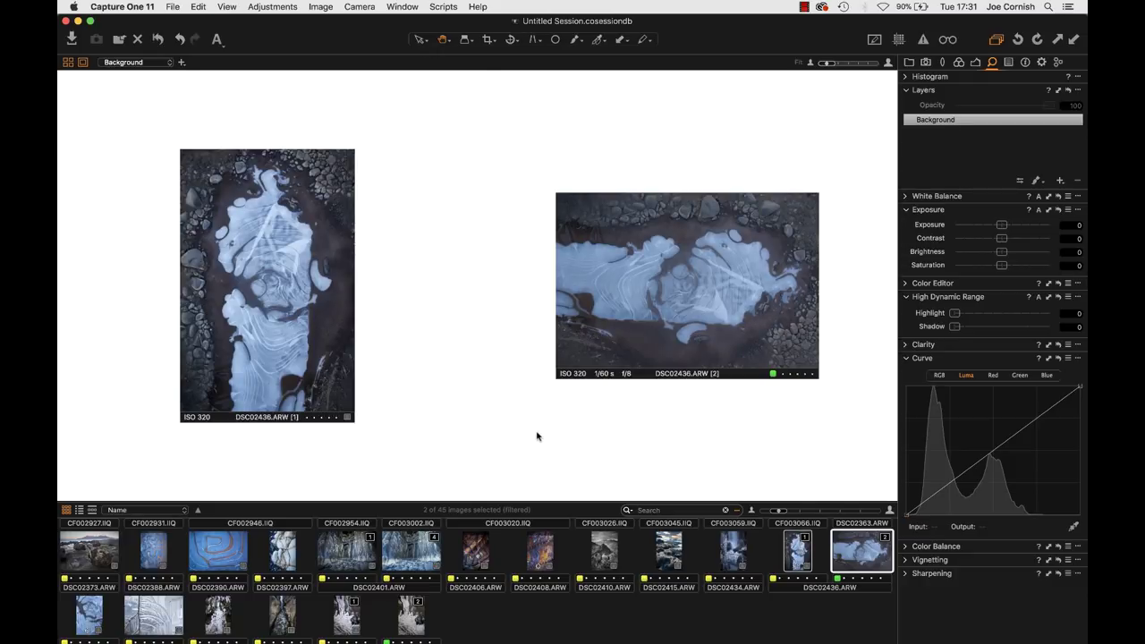
Hide the thumbnails, and examine the swirling ice patterns of DSC02436.ARW variant 1 close up beside variant 2
key("super+b")
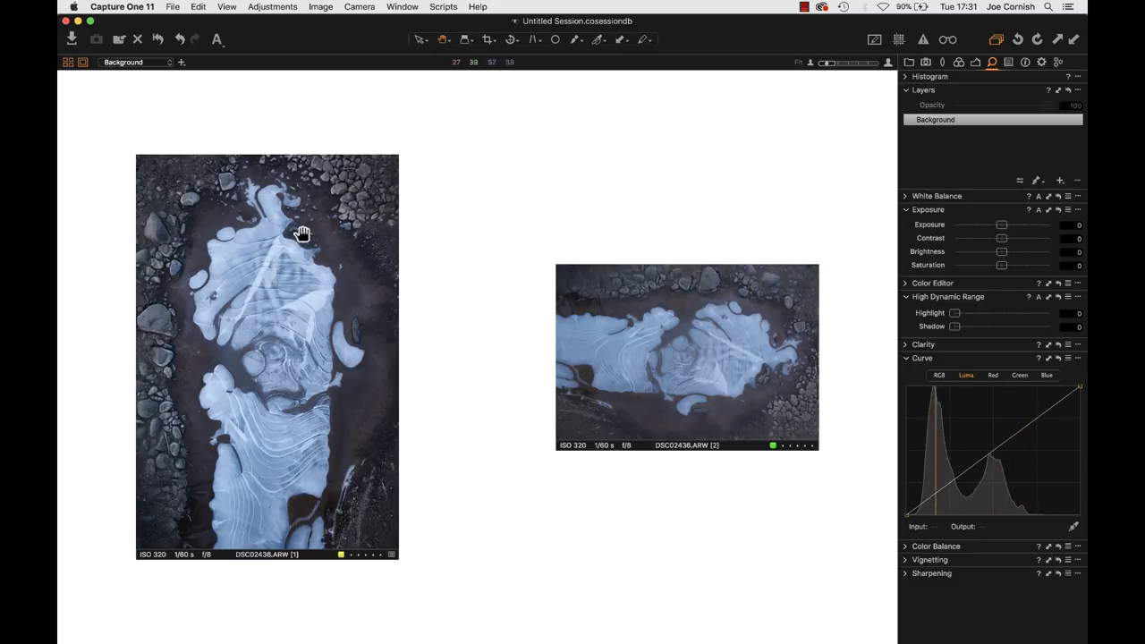
left_click(261, 364)
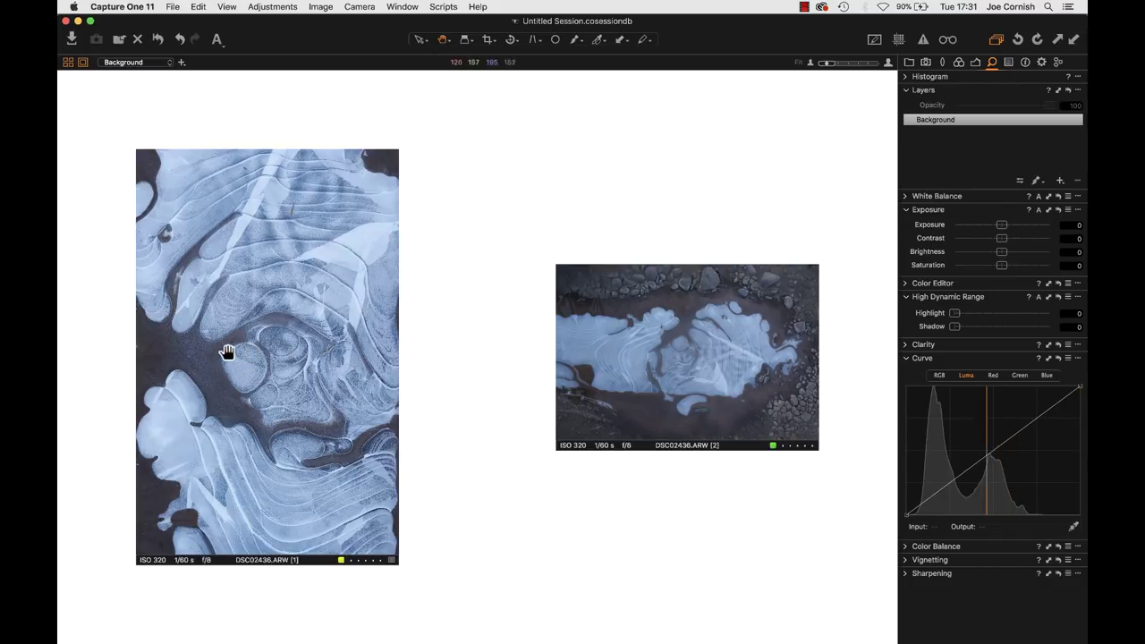
left_click(322, 318)
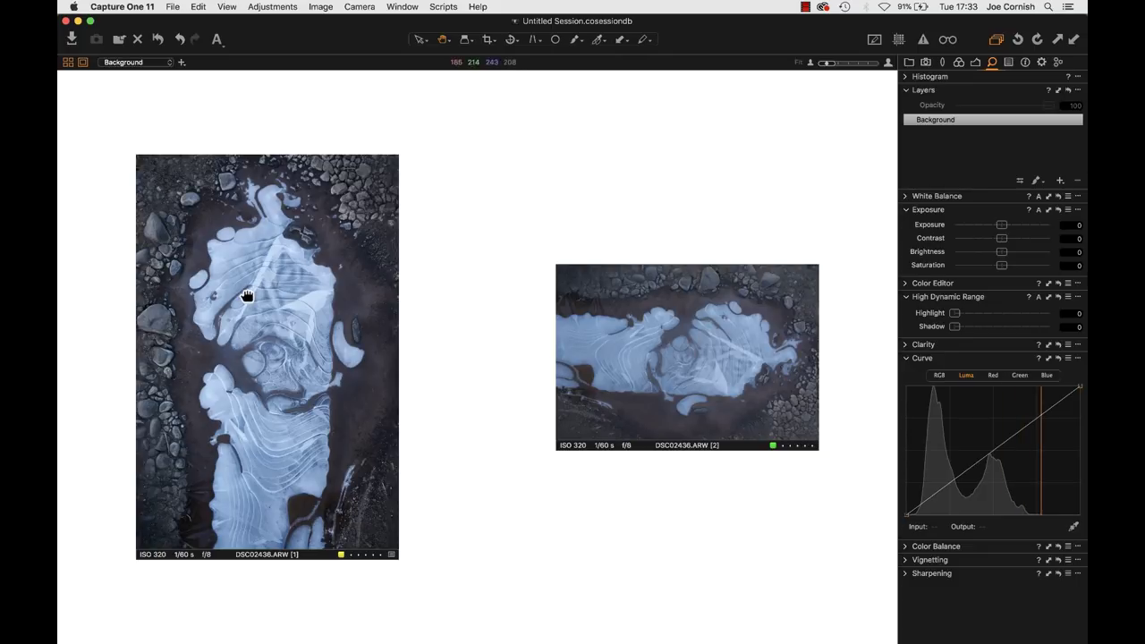
Compare DSC02436.ARW variant 1 with and without its vignetting, and set the vignetting amount to -0.88
key("super+l")
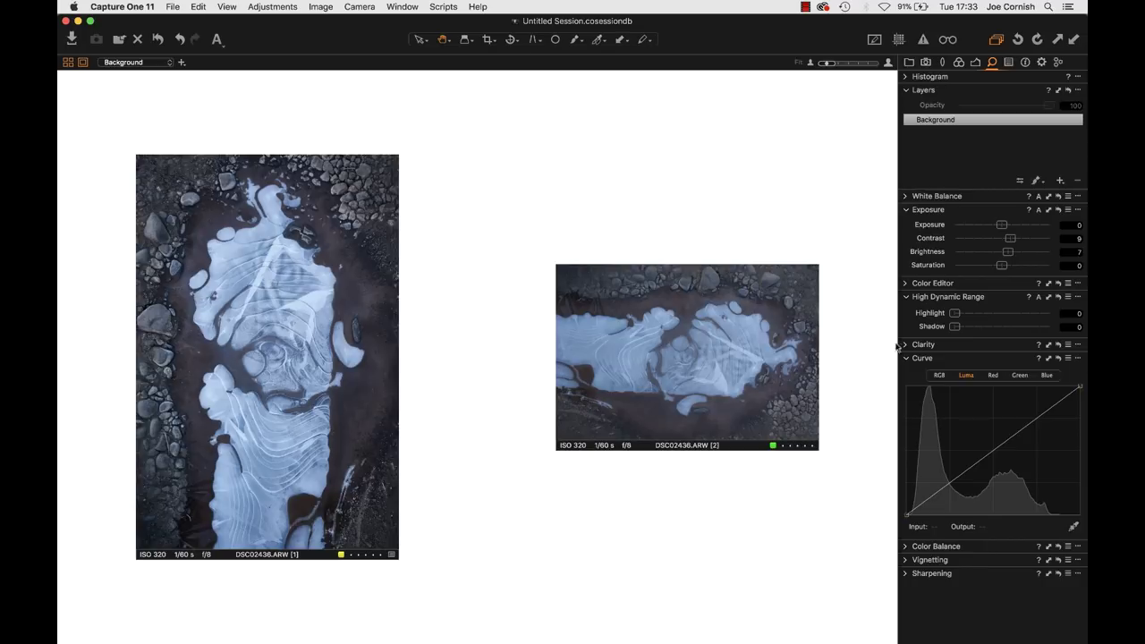
left_click(904, 560)
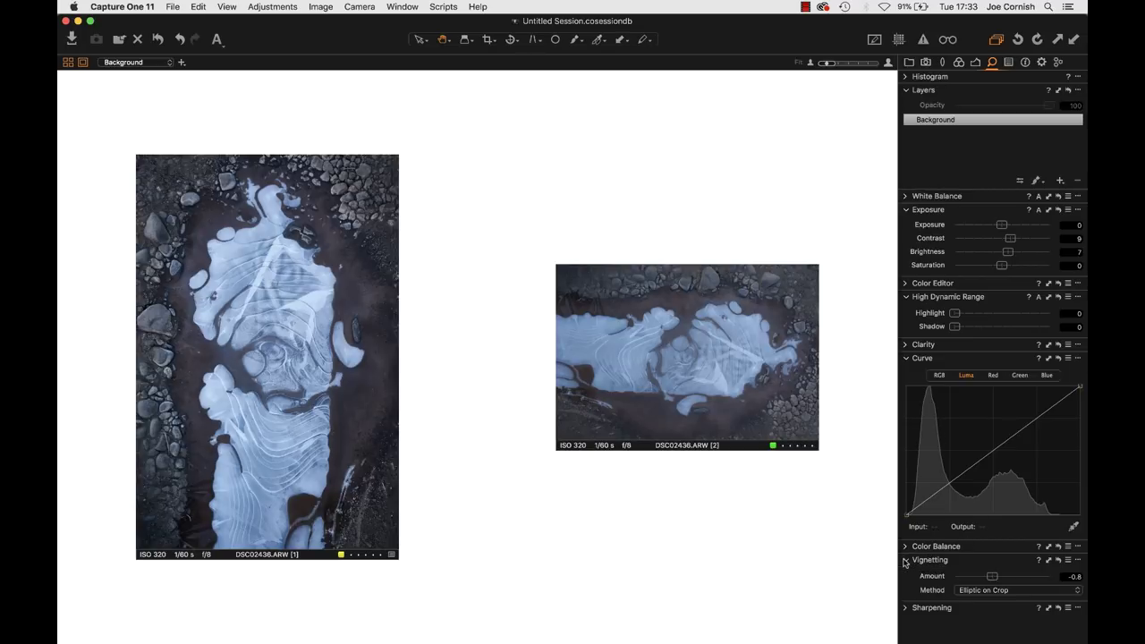
double_click(991, 577)
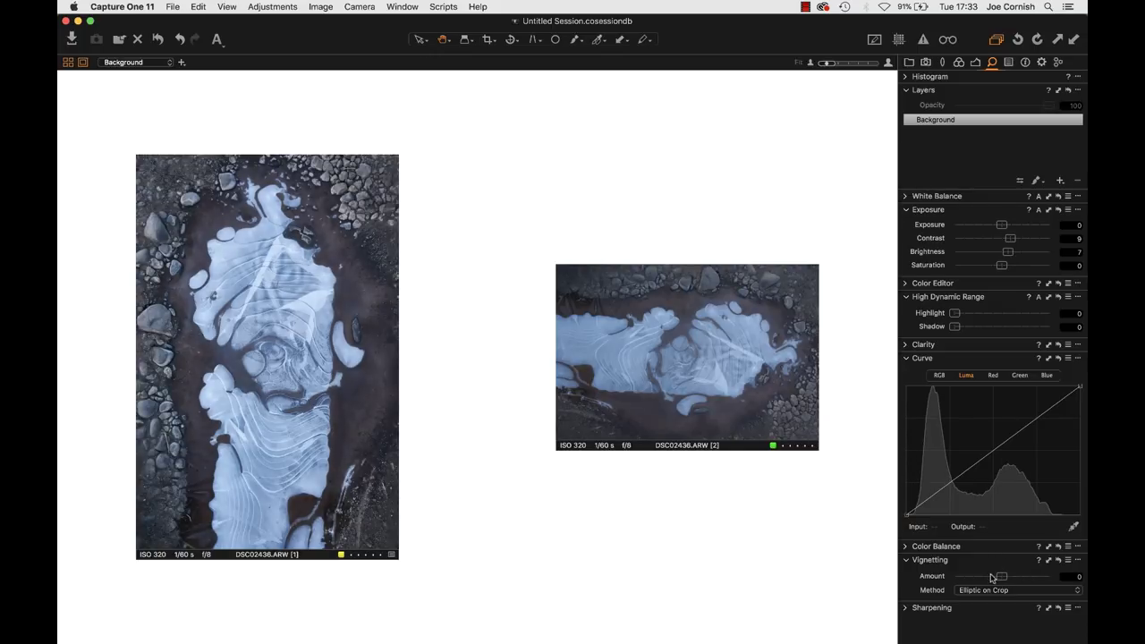
left_click(991, 577)
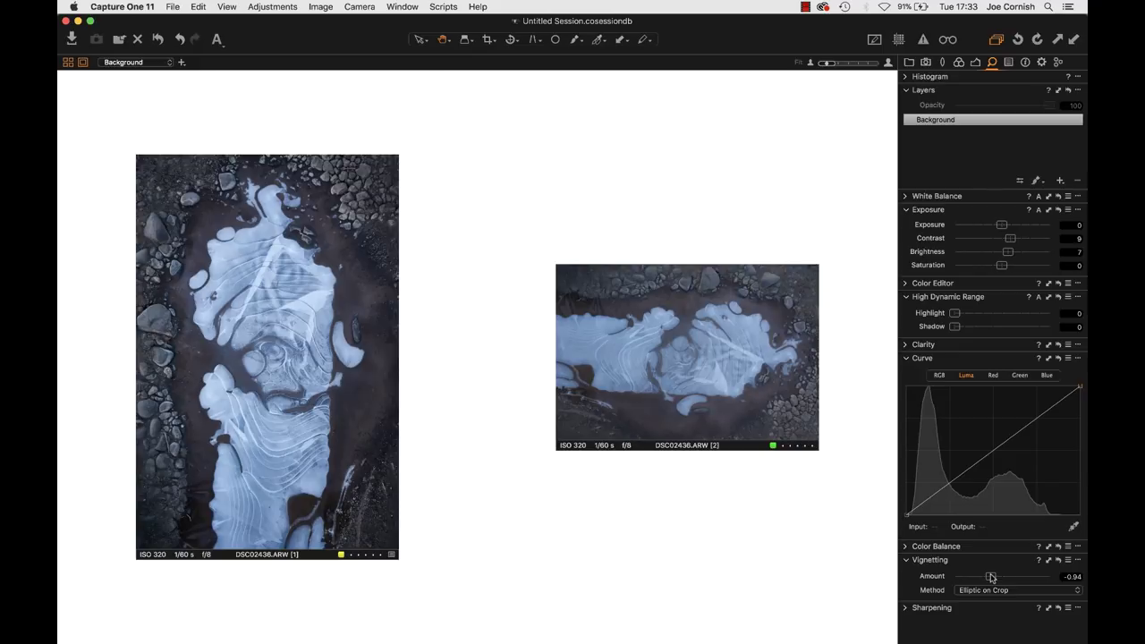
double_click(991, 577)
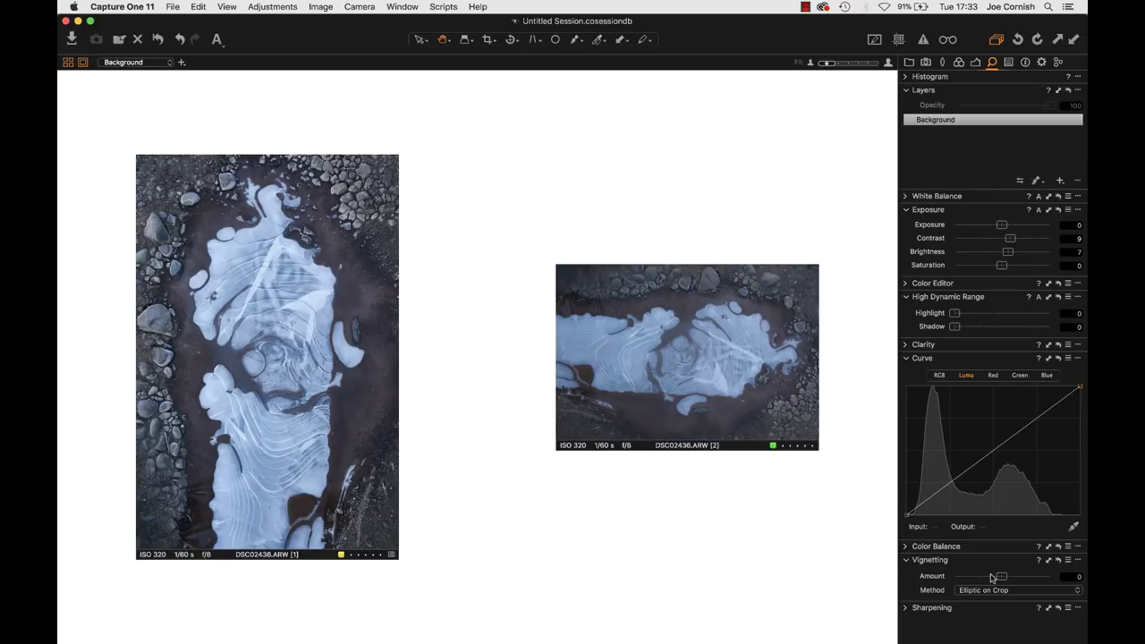
left_click(991, 577)
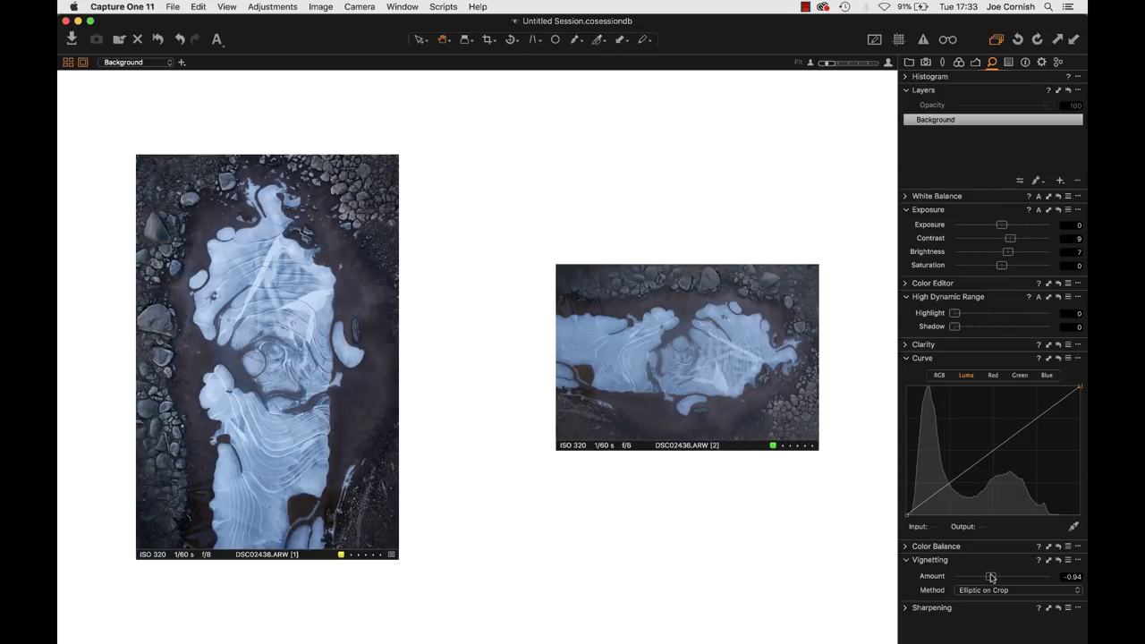
left_click_drag(991, 577, 992, 577)
Try variant 1's Natural Clarity at 0 and -100, and set it back to 100
left_click(907, 345)
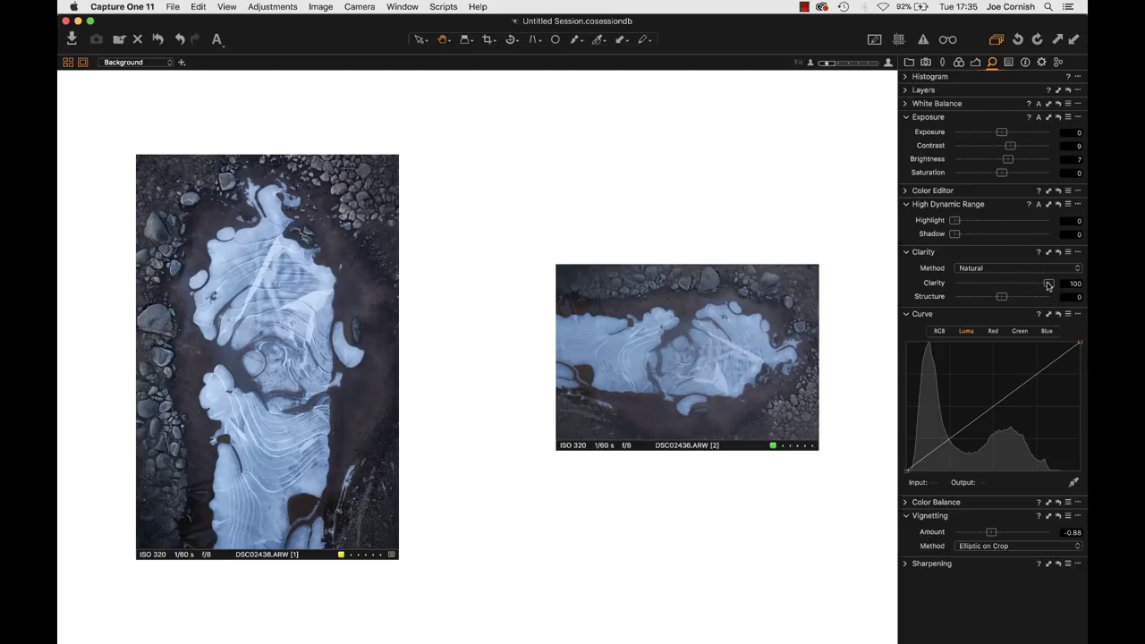
double_click(1048, 283)
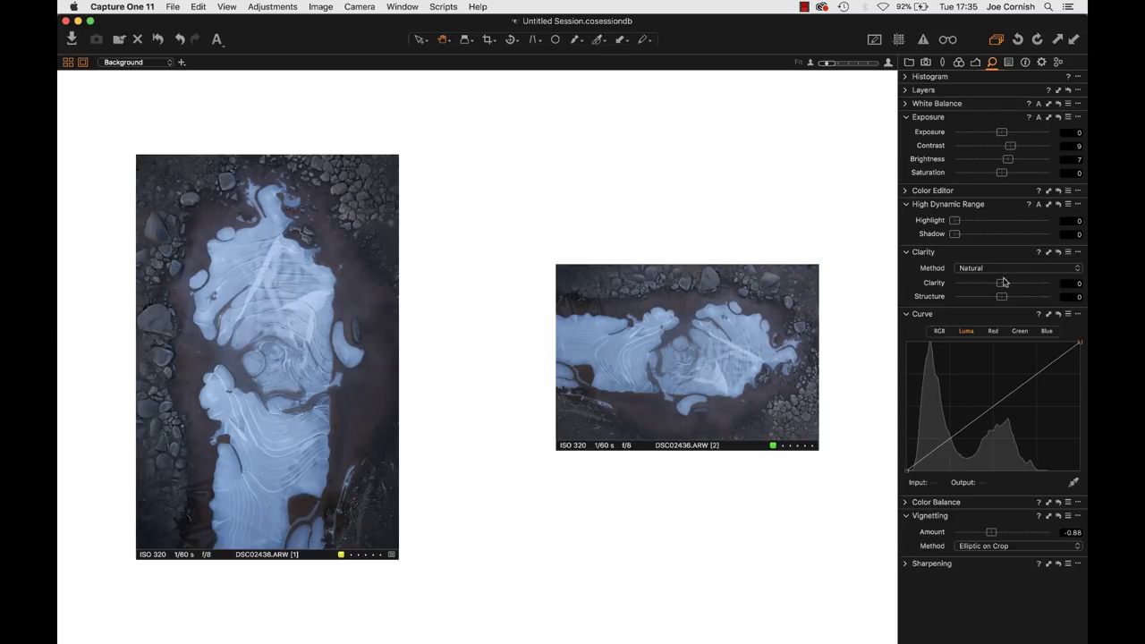
left_click_drag(1003, 281, 930, 282)
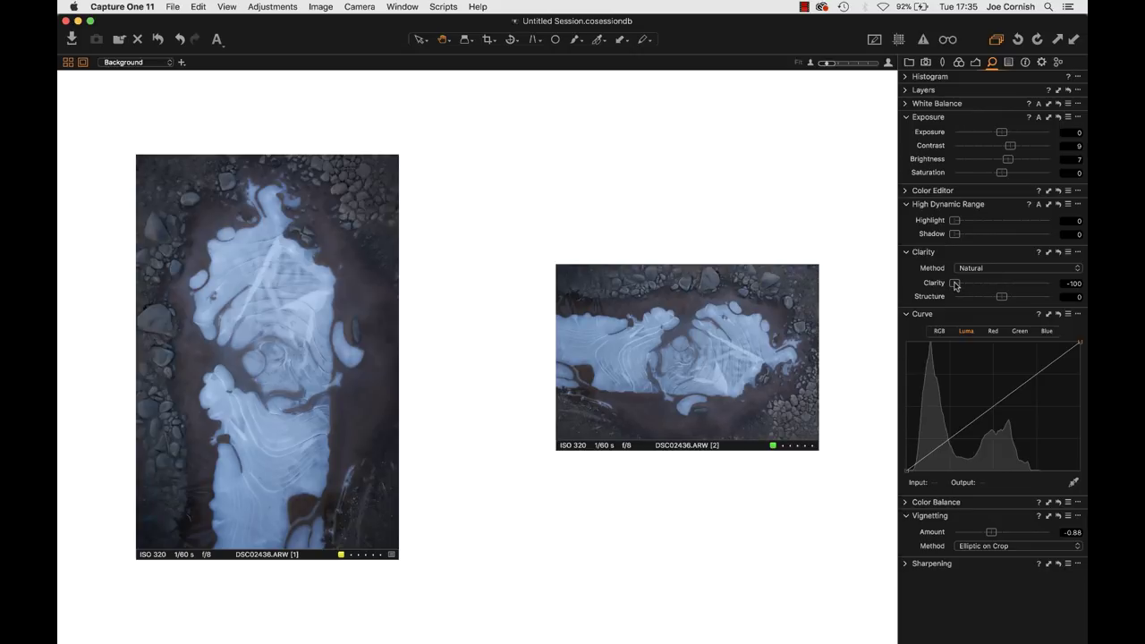
left_click_drag(956, 283, 1084, 270)
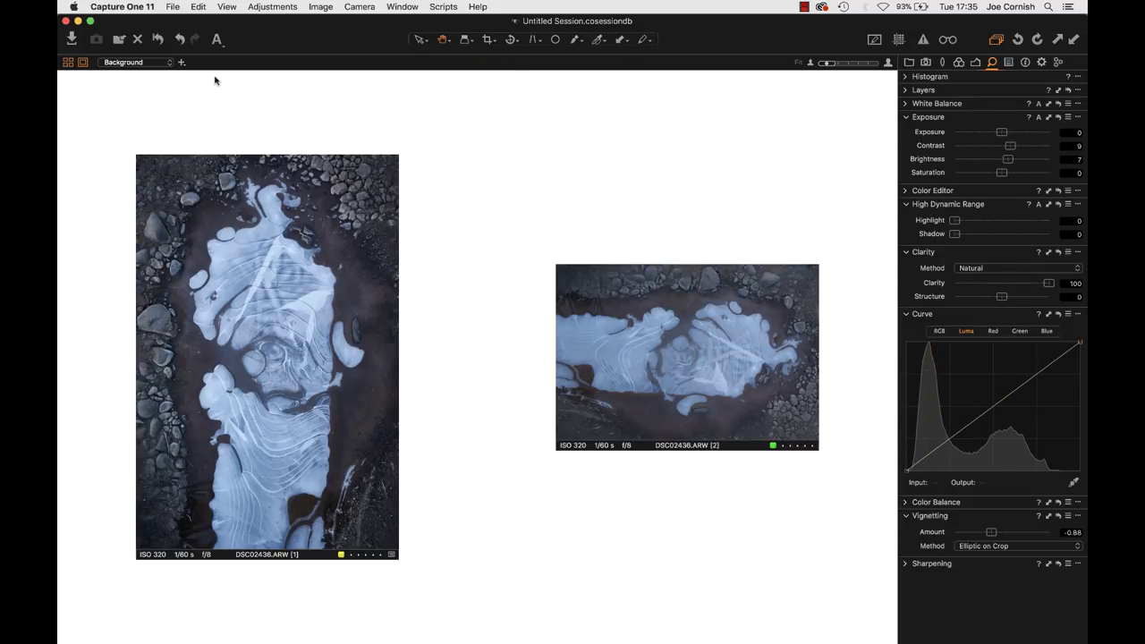
Show DSC02436.ARW variant 1 alone without the proof margin, and examine the middle of its ice at 100%
left_click(82, 63)
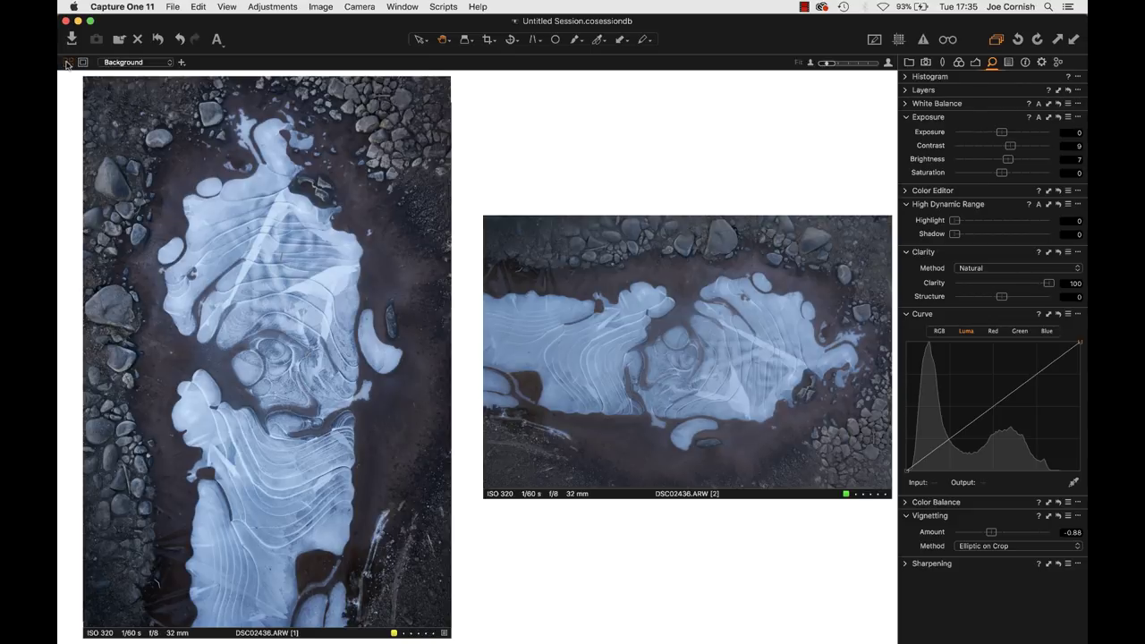
left_click(67, 62)
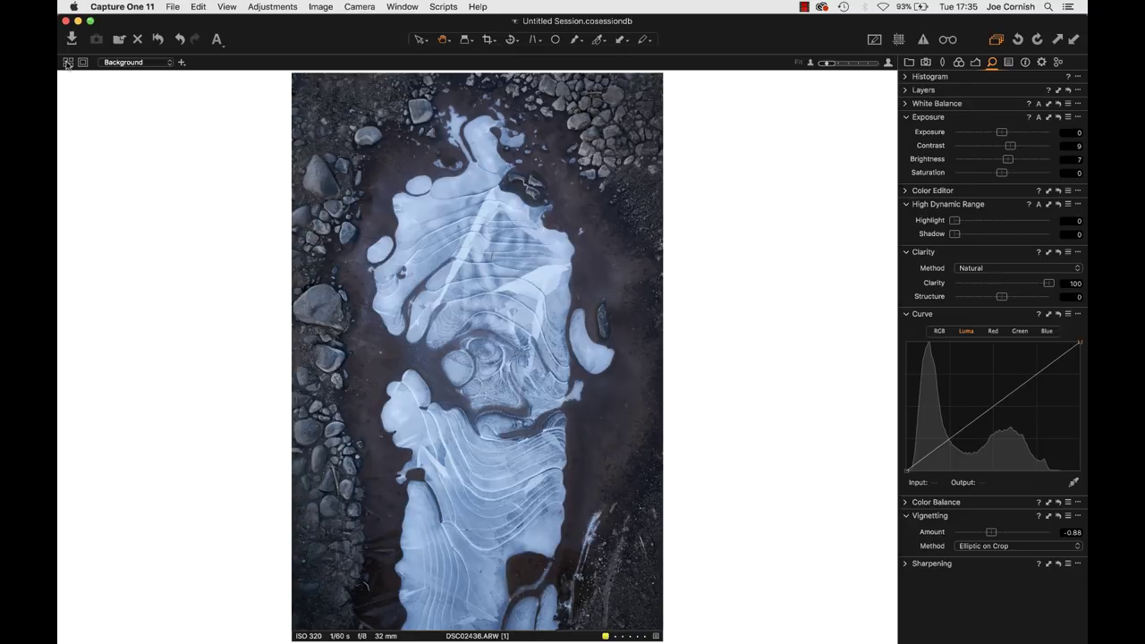
left_click(482, 309)
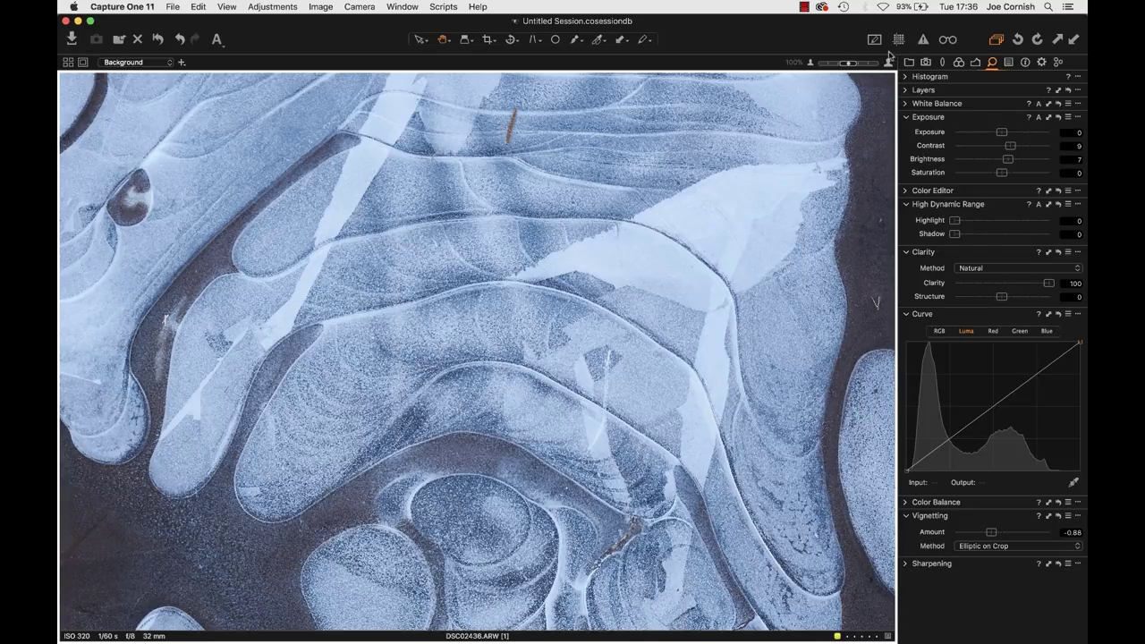
Check the ice in DSC02436.ARW variant 1 for clipped areas with the exposure warning, and turn the warning off
left_click(922, 39)
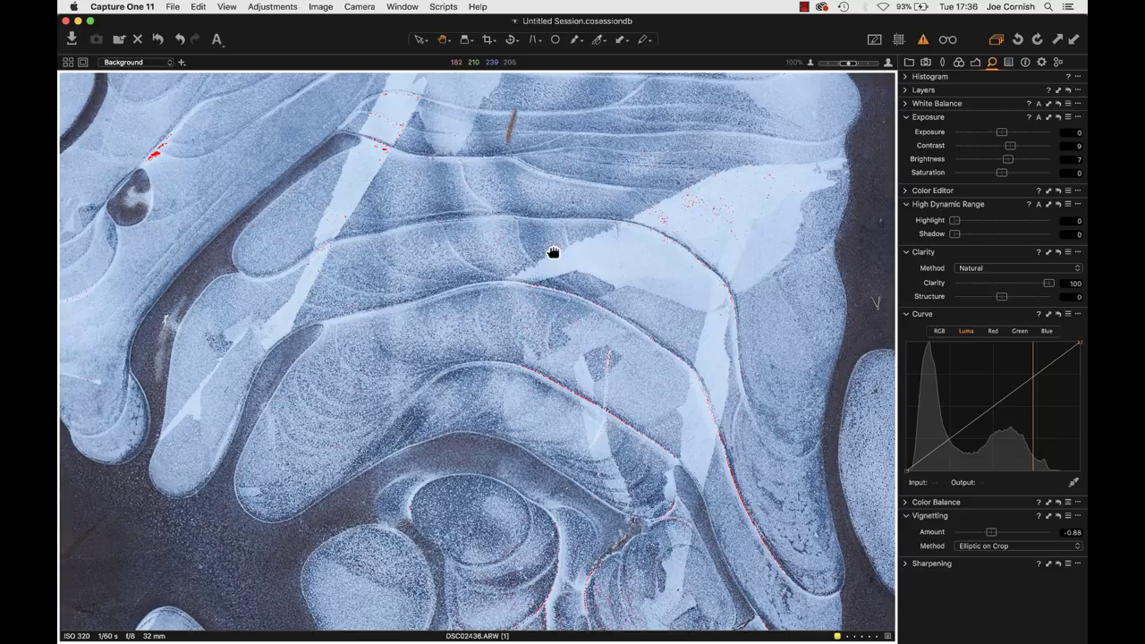
left_click_drag(554, 253, 546, 439)
left_click_drag(599, 233, 568, 381)
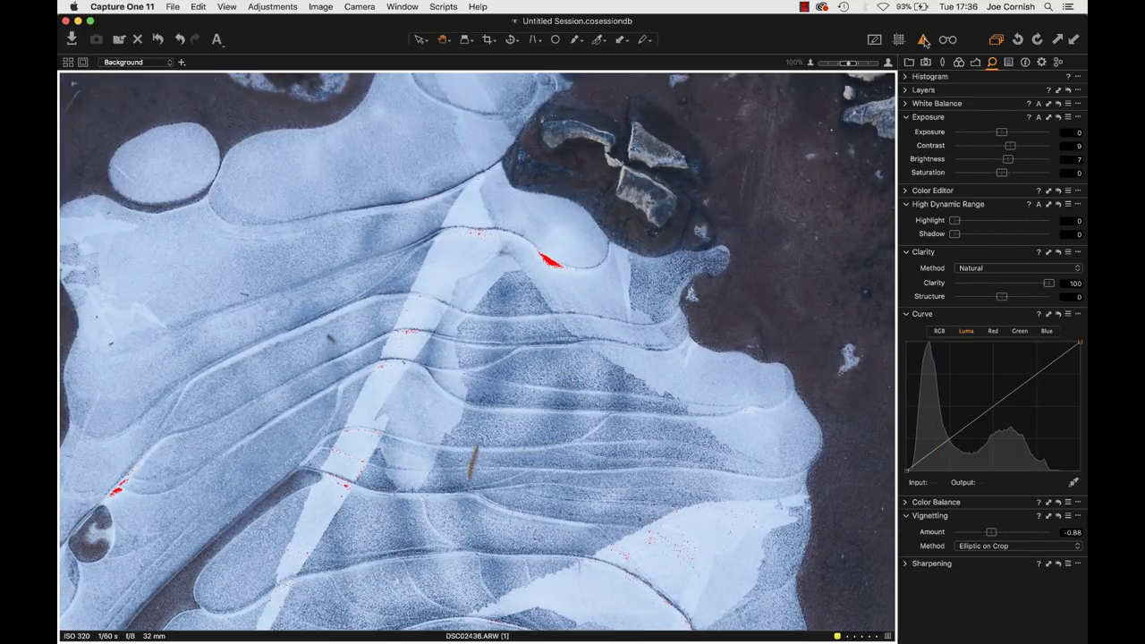
key("super+e")
Try a contrast of 50 on the ice with Natural Clarity reset to 0, and reset the contrast to 0
left_click_drag(473, 424, 557, 98)
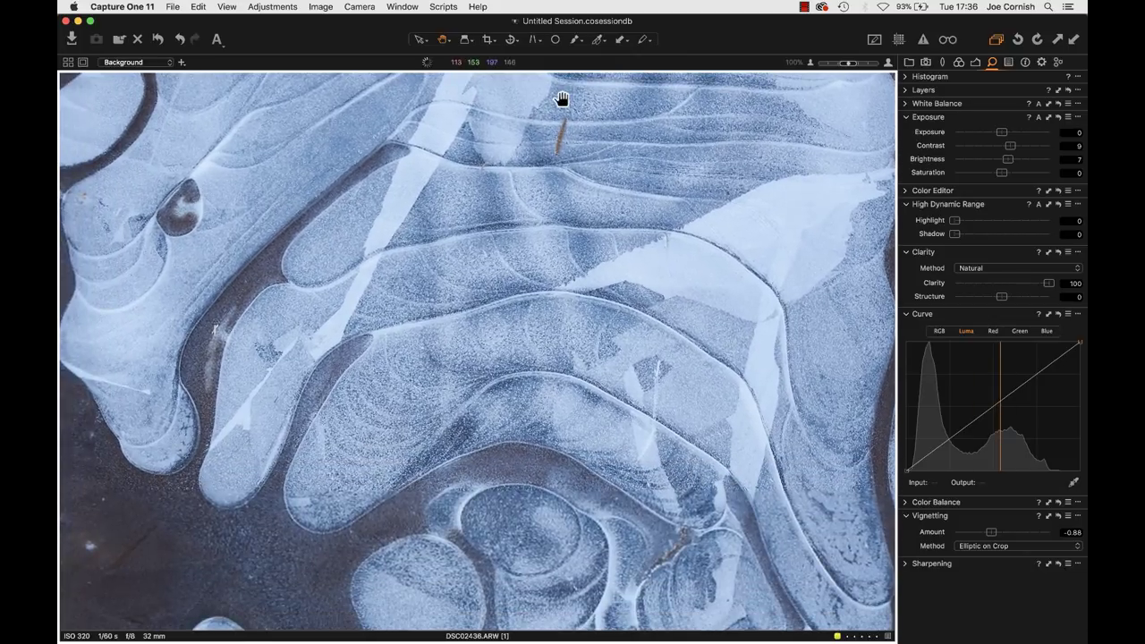
left_click_drag(545, 370, 513, 161)
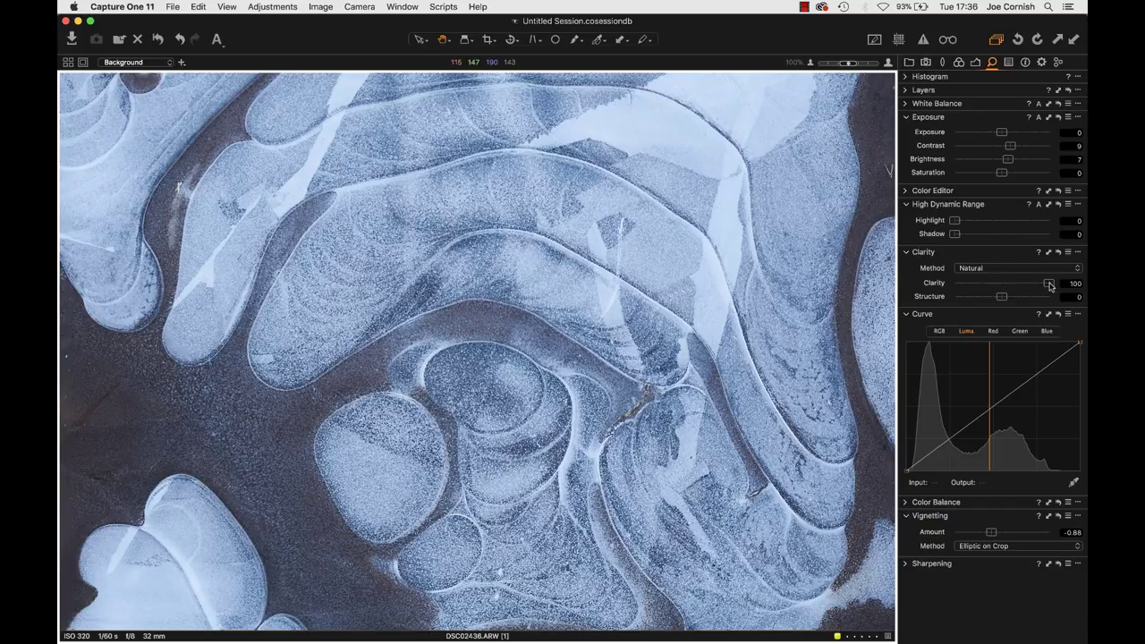
double_click(1049, 284)
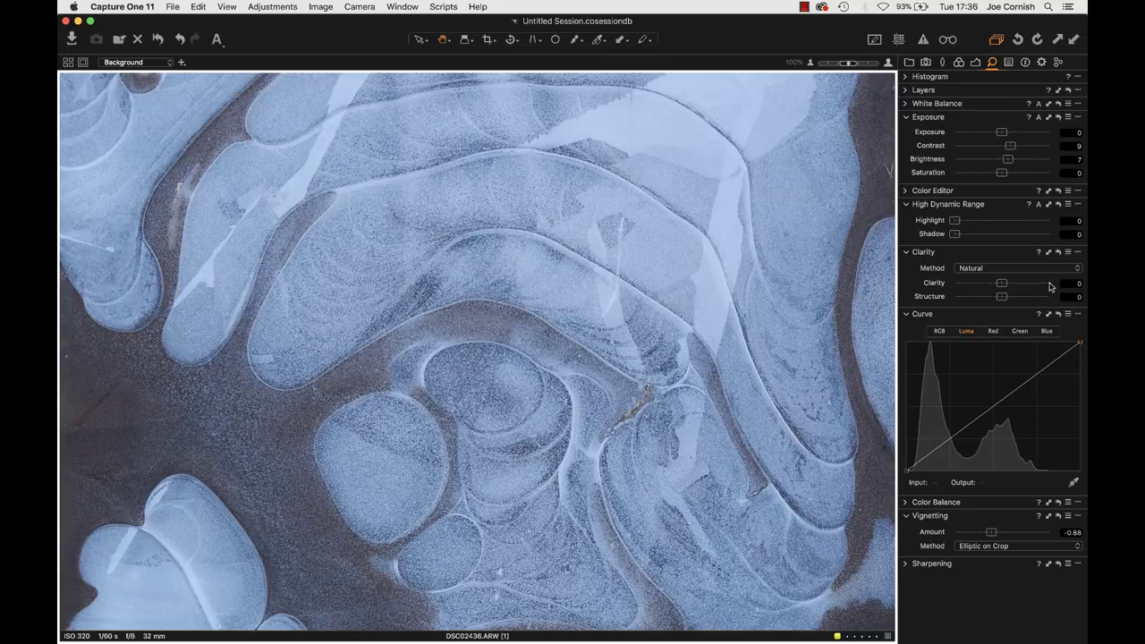
left_click_drag(703, 158, 687, 260)
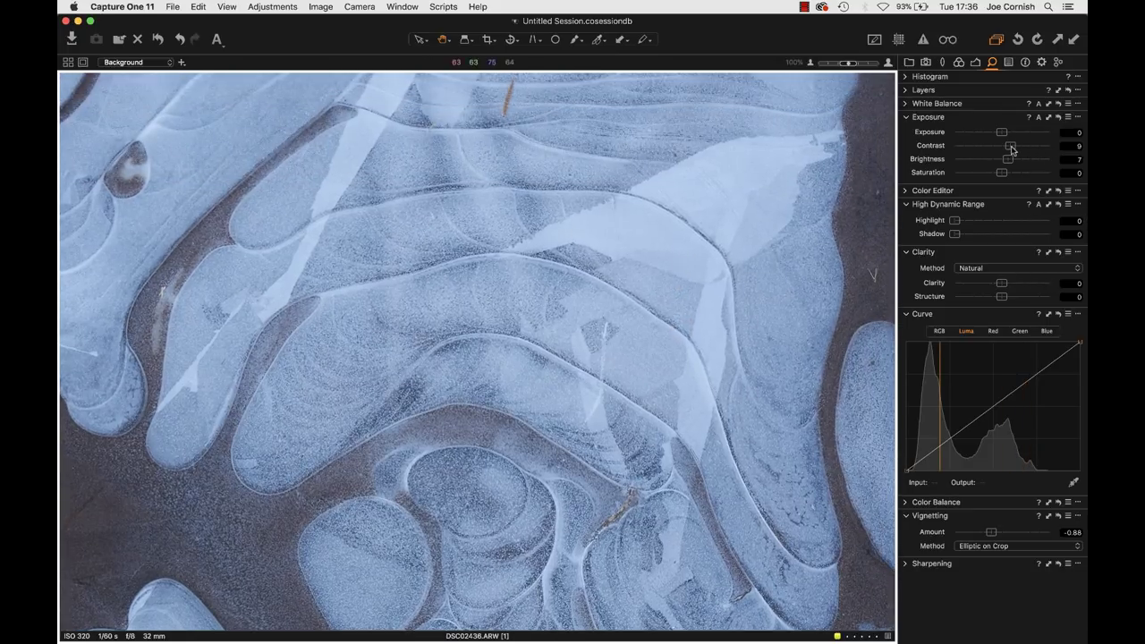
left_click_drag(1011, 147, 1086, 159)
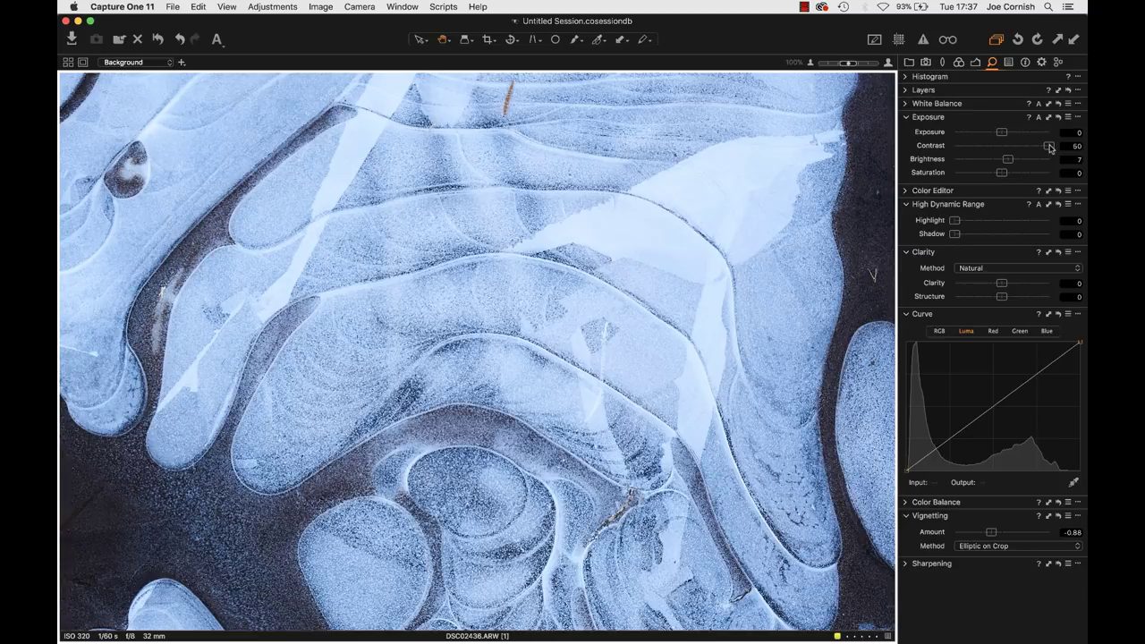
double_click(1050, 146)
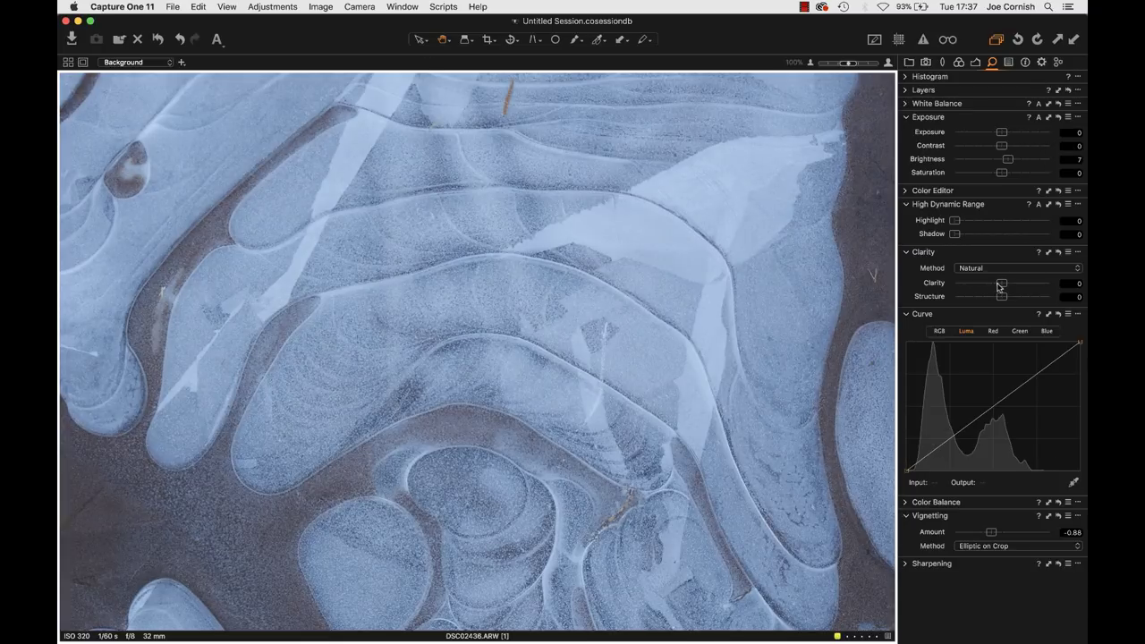
Set variant 1's Natural Clarity to 100 and contrast to 15, and show the whole photo
left_click_drag(1001, 283, 1084, 278)
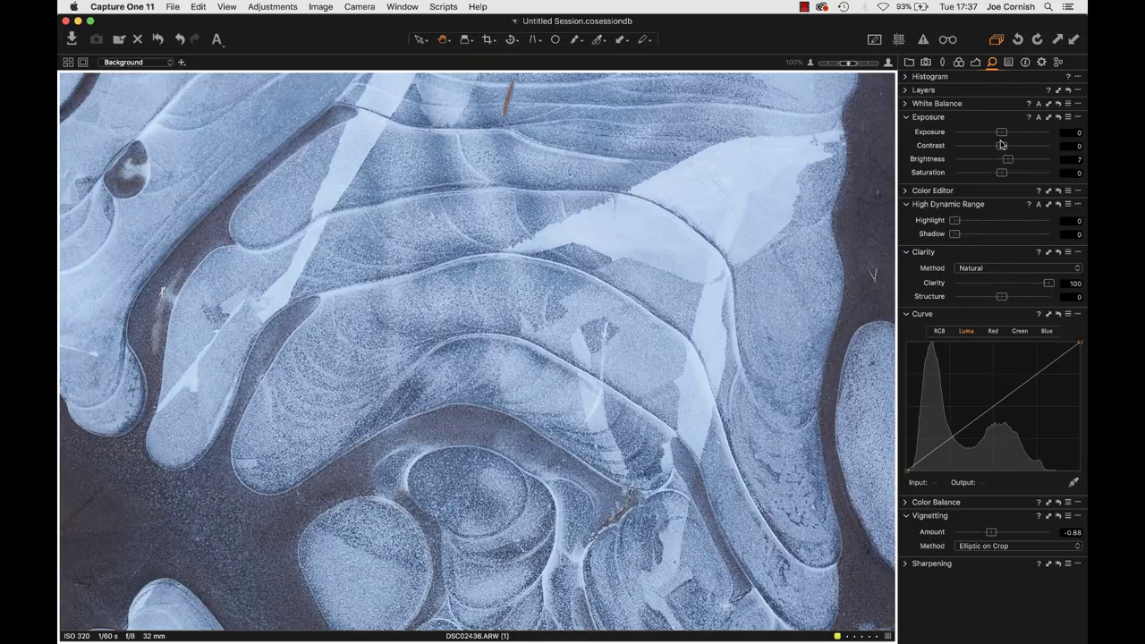
left_click_drag(1001, 145, 1015, 145)
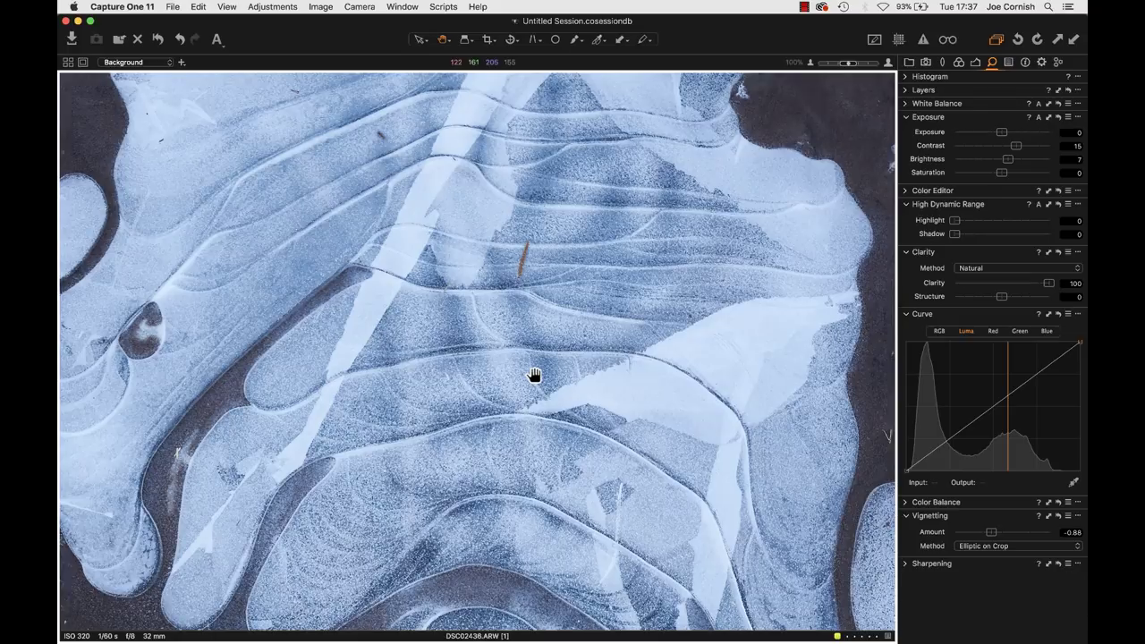
key("super+0")
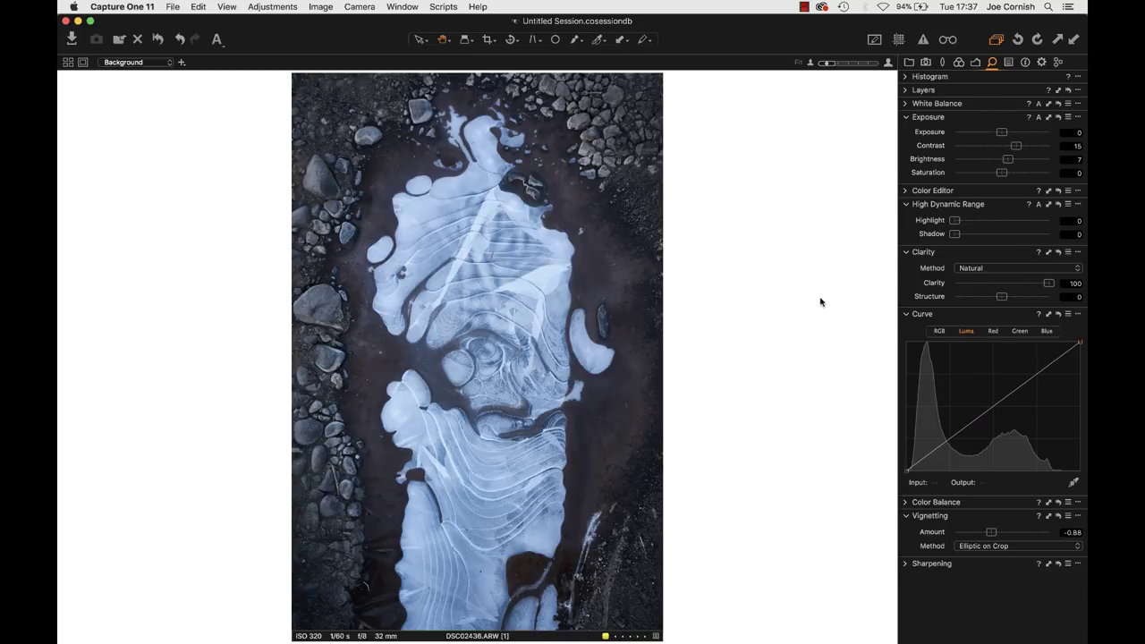
Try a black and white conversion of DSC02436.ARW variant 1, and return it to colour
left_click(958, 62)
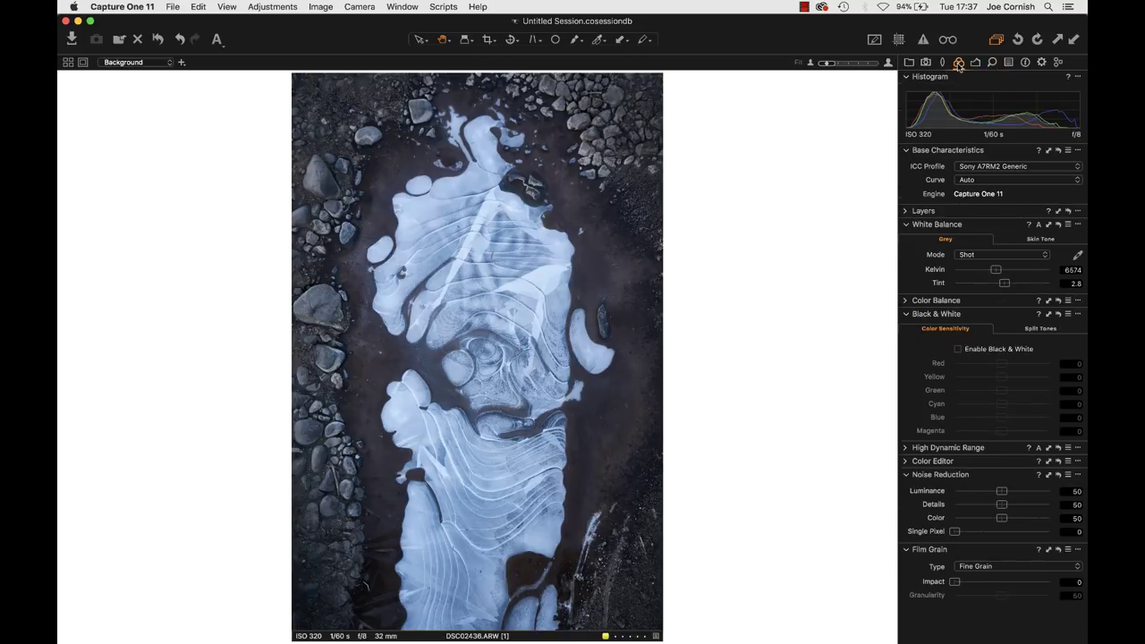
left_click(958, 349)
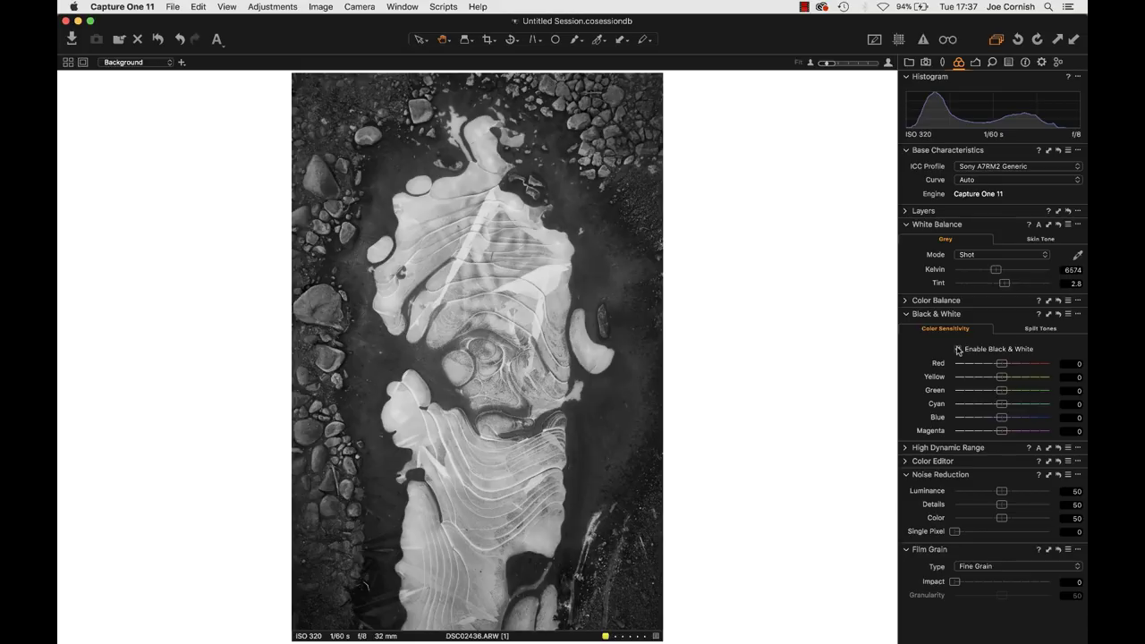
left_click(958, 349)
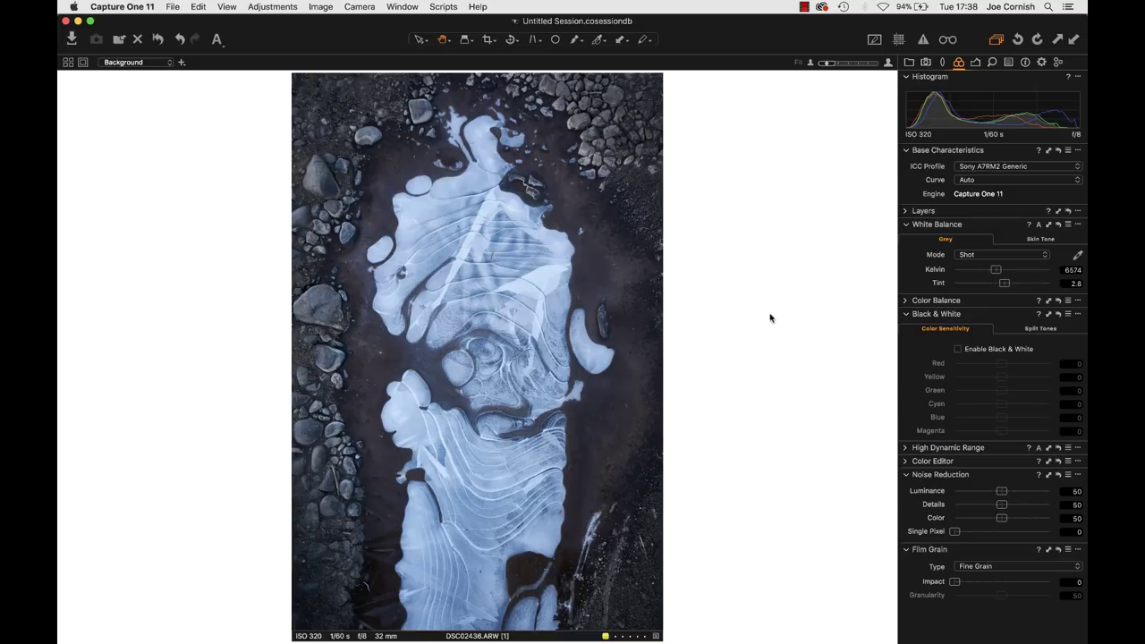
Show both DSC02436.ARW variants, limit editing to the primary variant, and rotate variant 2 left so it stands upright like variant 1
left_click(68, 62)
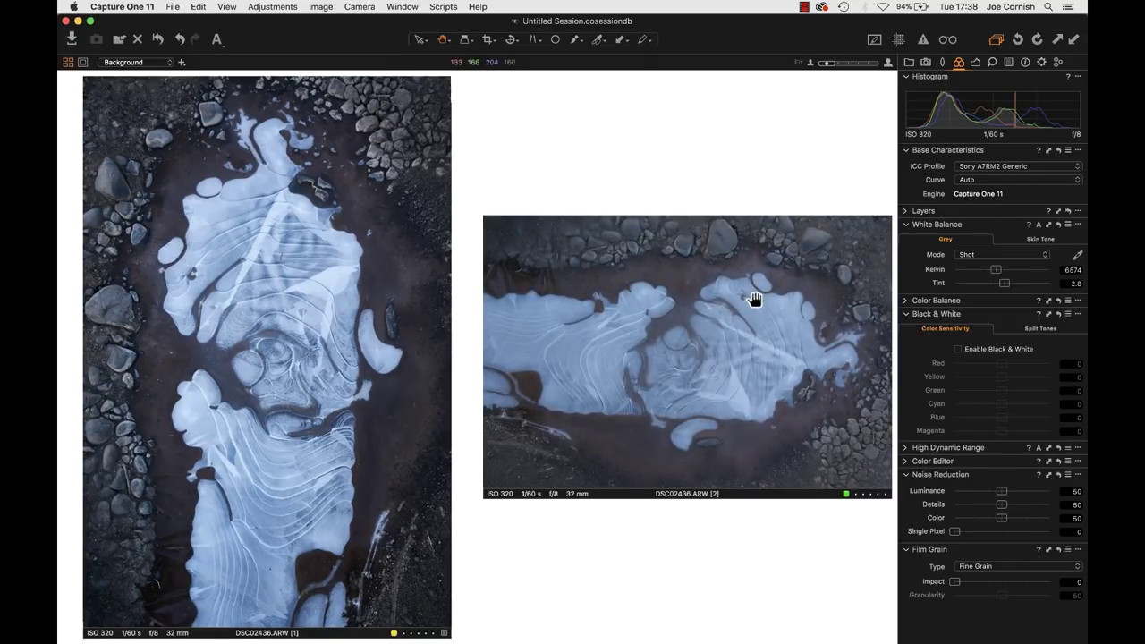
left_click(1017, 39)
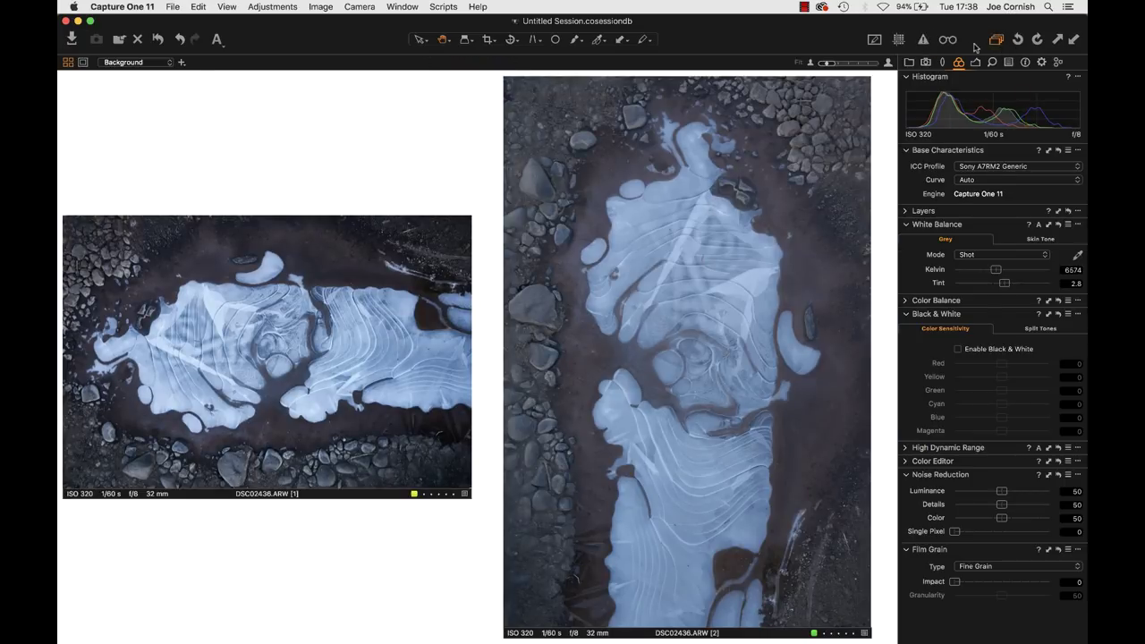
left_click(1037, 39)
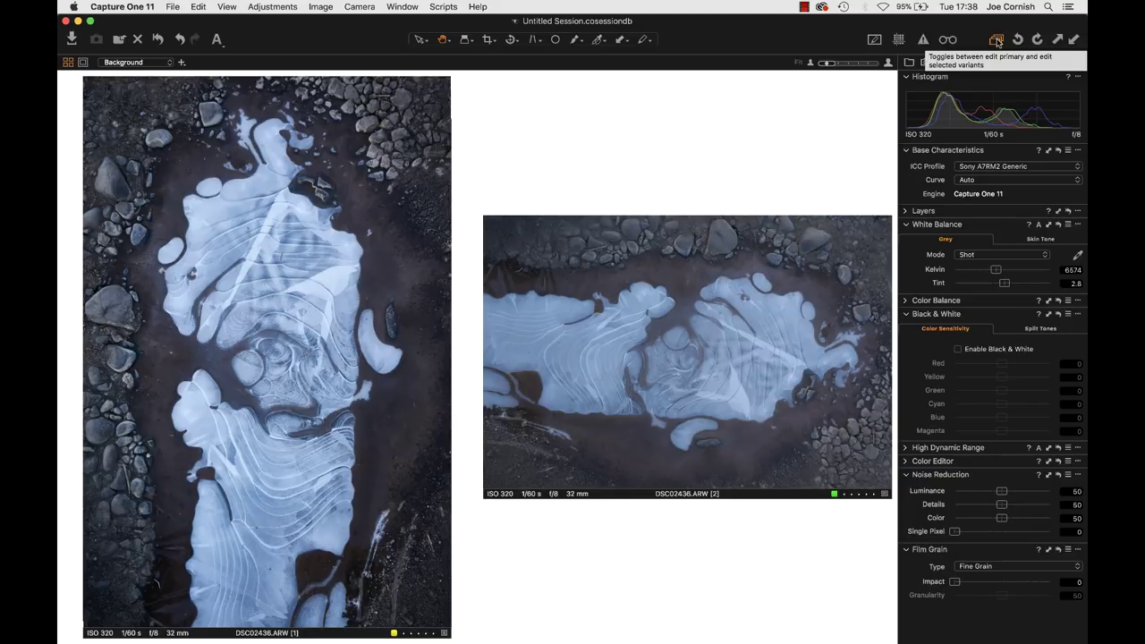
left_click(996, 41)
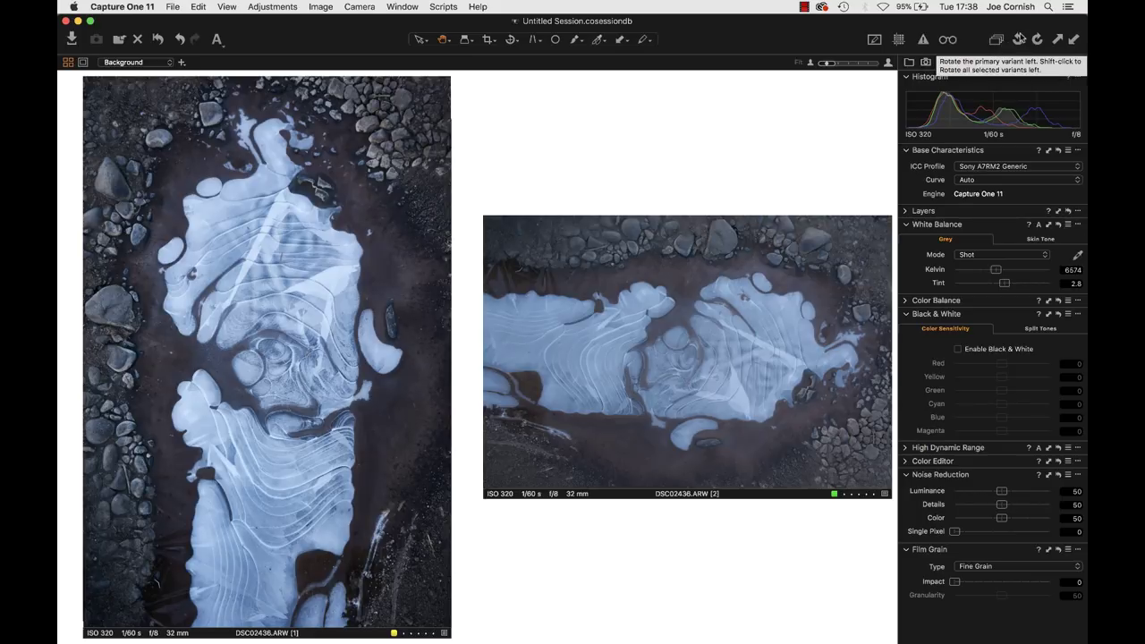
left_click(1020, 39)
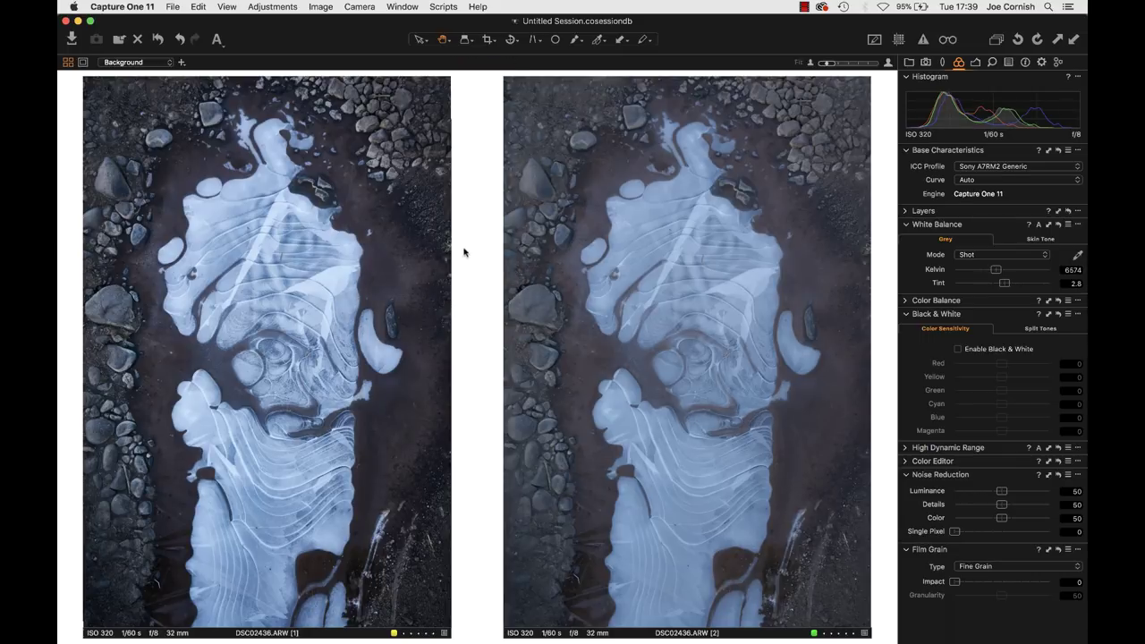
Show variants 1 and 2 of DSC02465.ARW side by side, with the thumbnails hidden again
key("super+b")
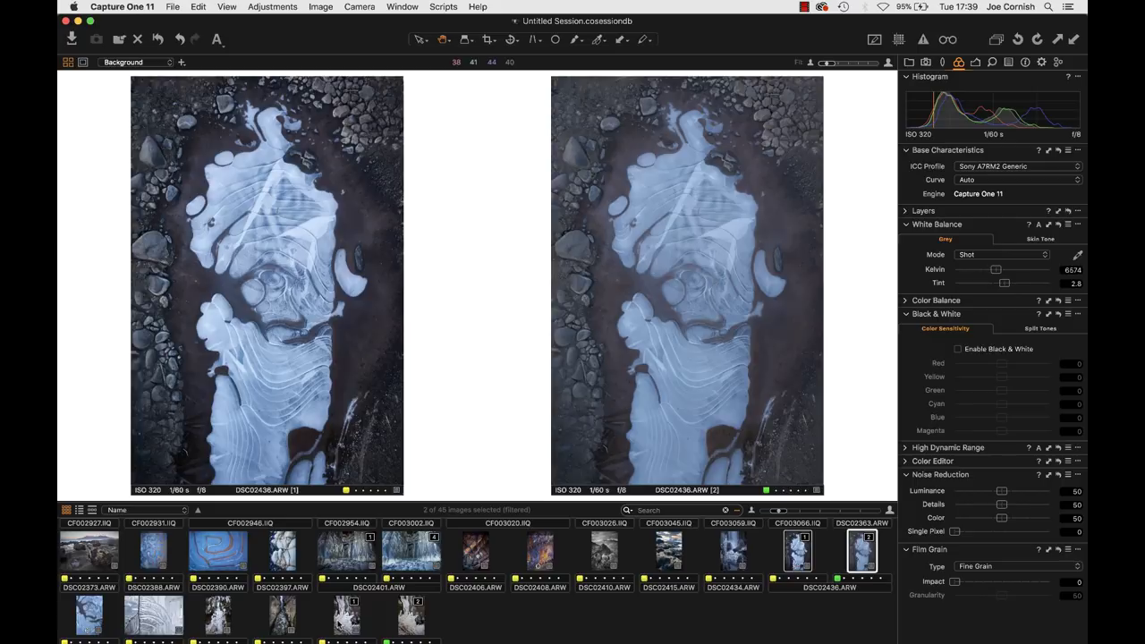
left_click(346, 616)
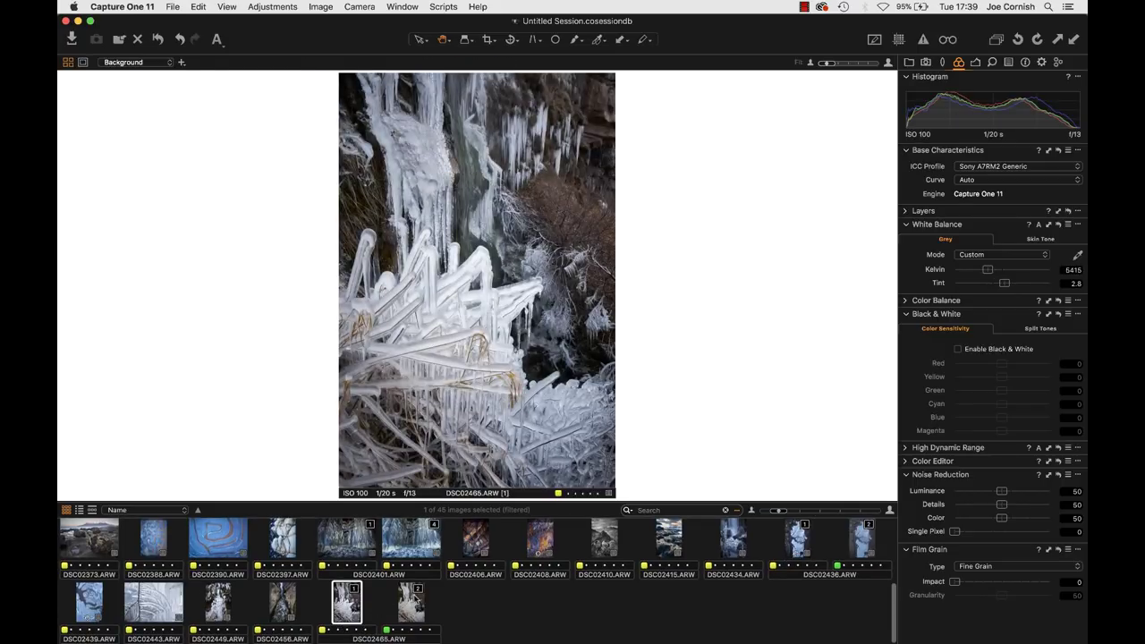
left_click(415, 601, "super")
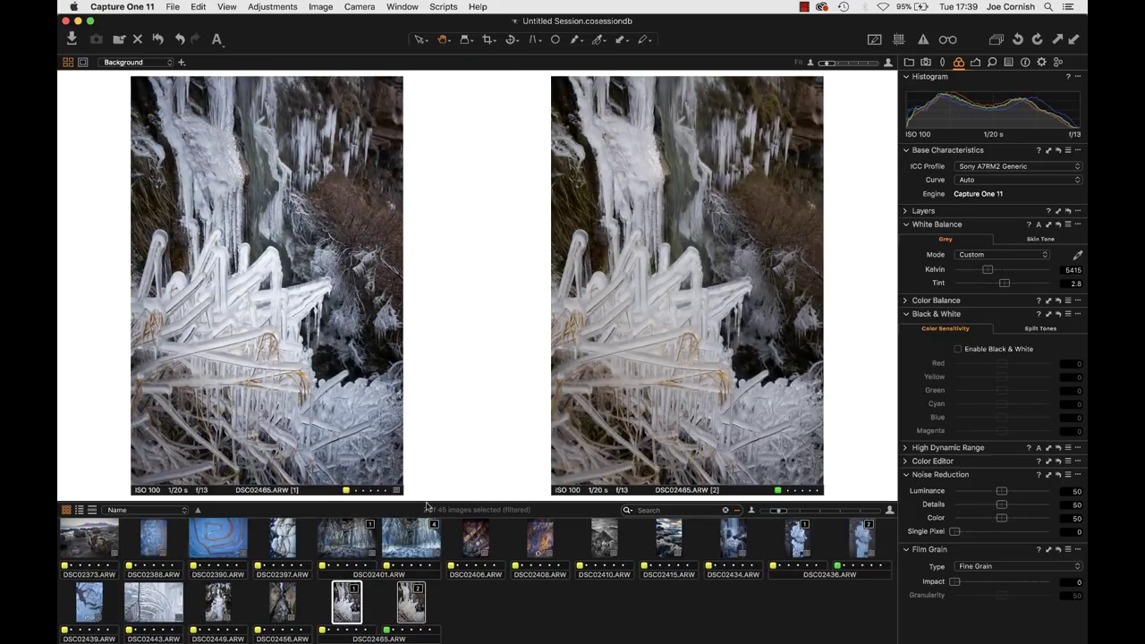
key("super+b")
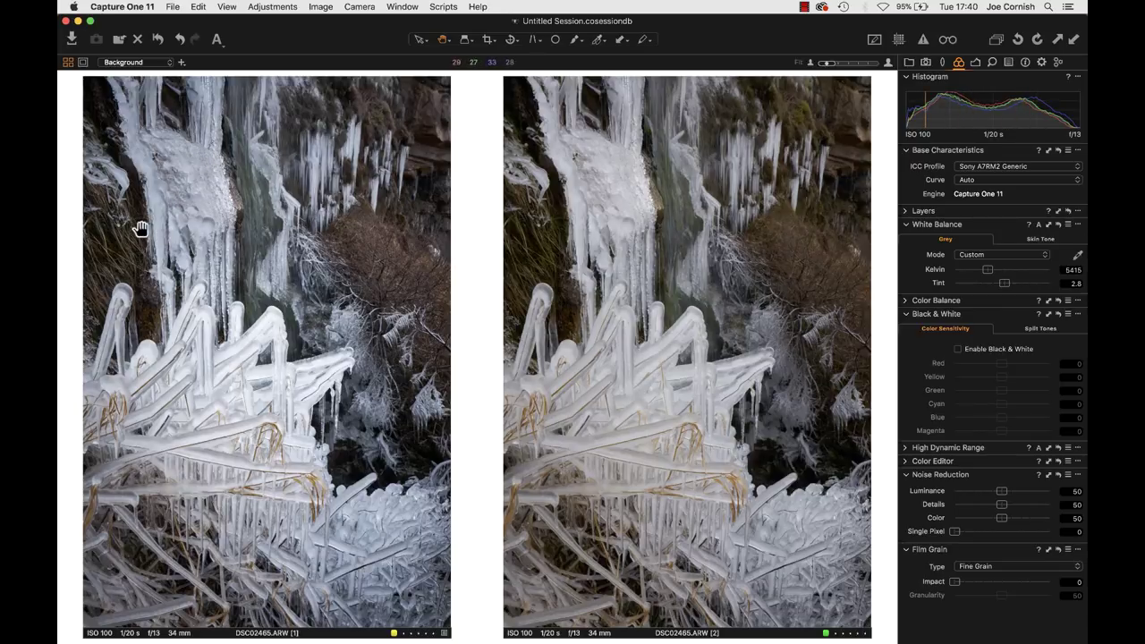
Compare DSC02465.ARW variant 1 with and without Layer 1, leaving the layer enabled
left_click(399, 326)
left_click(992, 62)
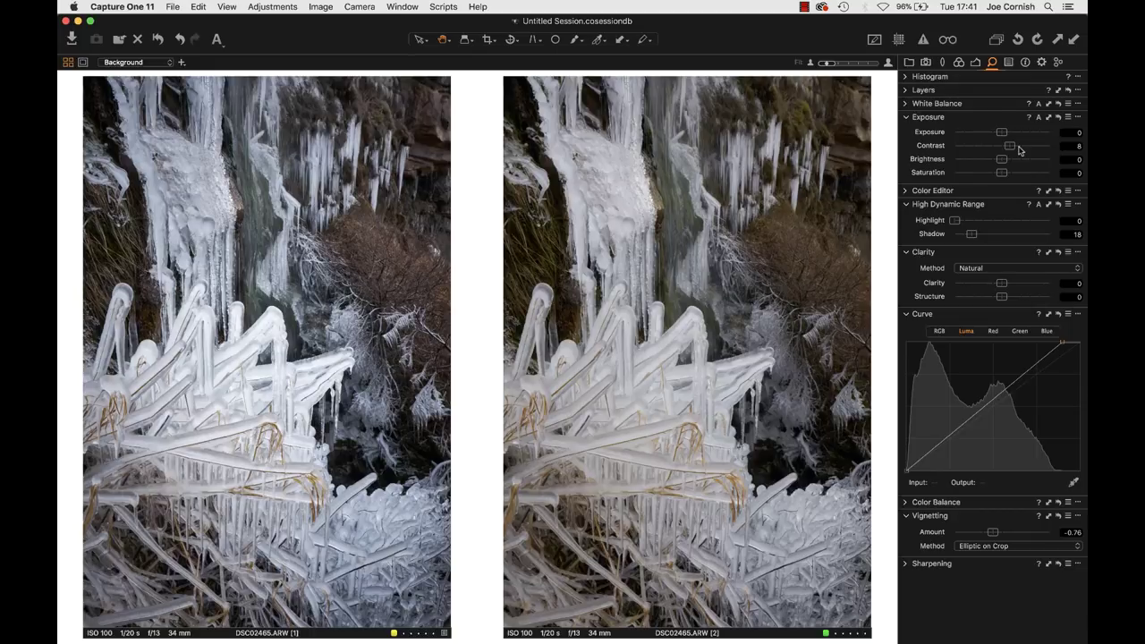
left_click(905, 91)
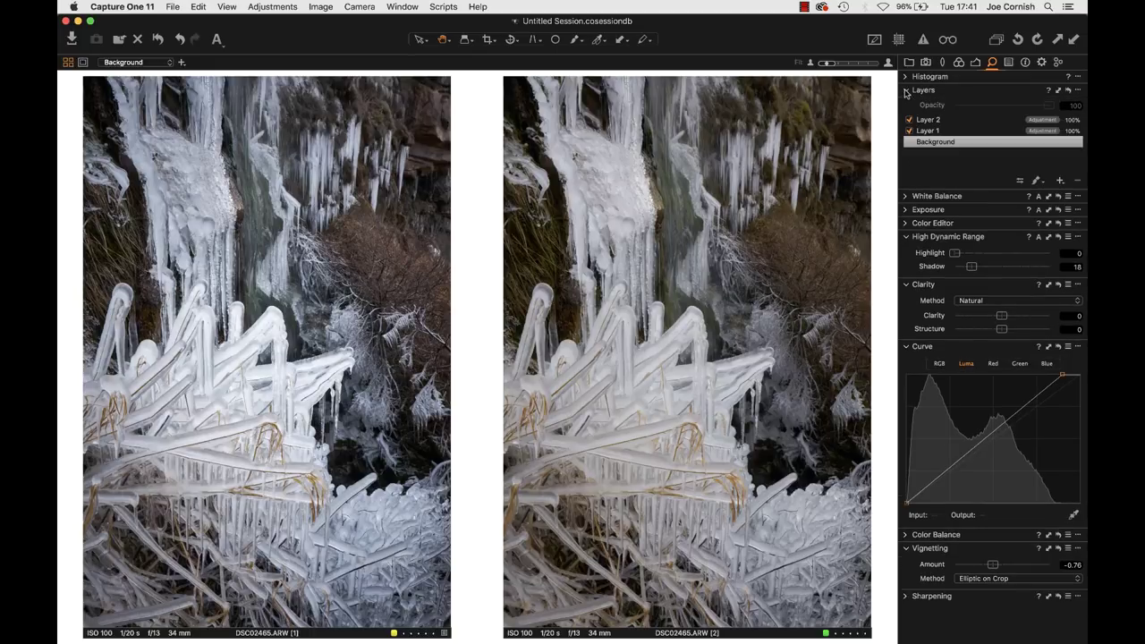
left_click(945, 133)
left_click(909, 132)
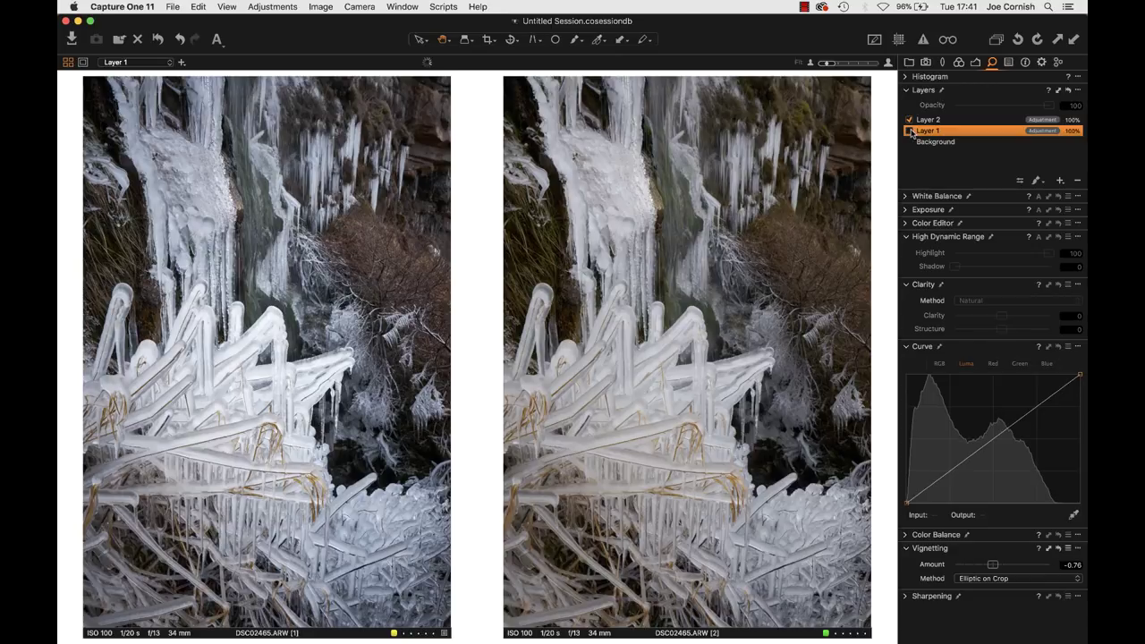
left_click(909, 132)
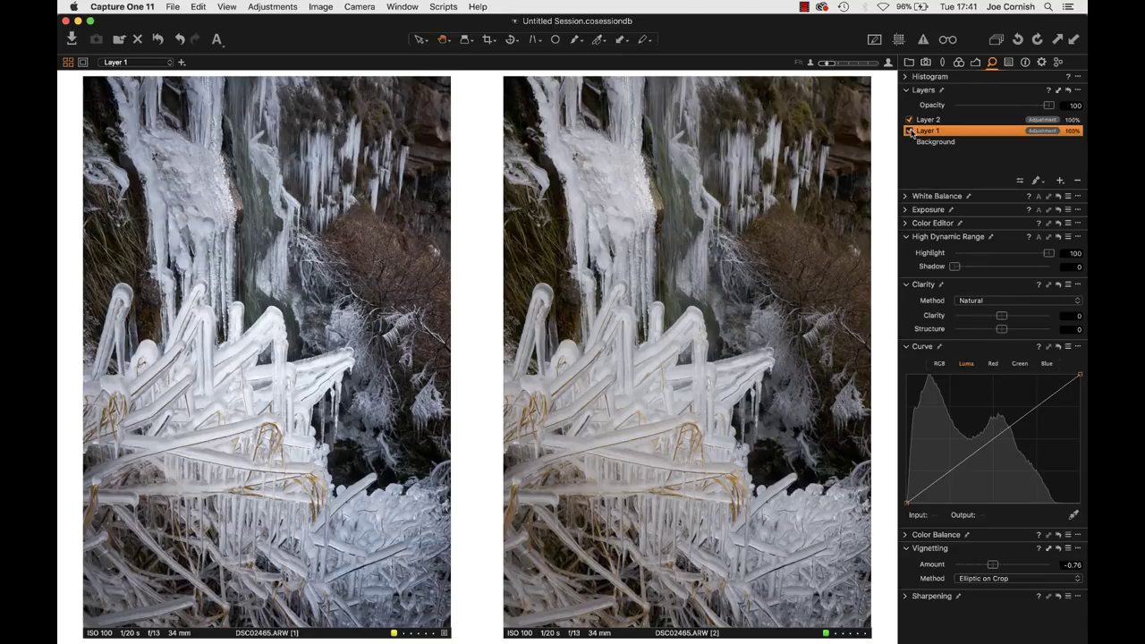
left_click(910, 131)
left_click(910, 132)
left_click(909, 132)
left_click(909, 132)
Compare DSC02465.ARW variant 1 with and without Layer 2, leaving the layer enabled
left_click(958, 119)
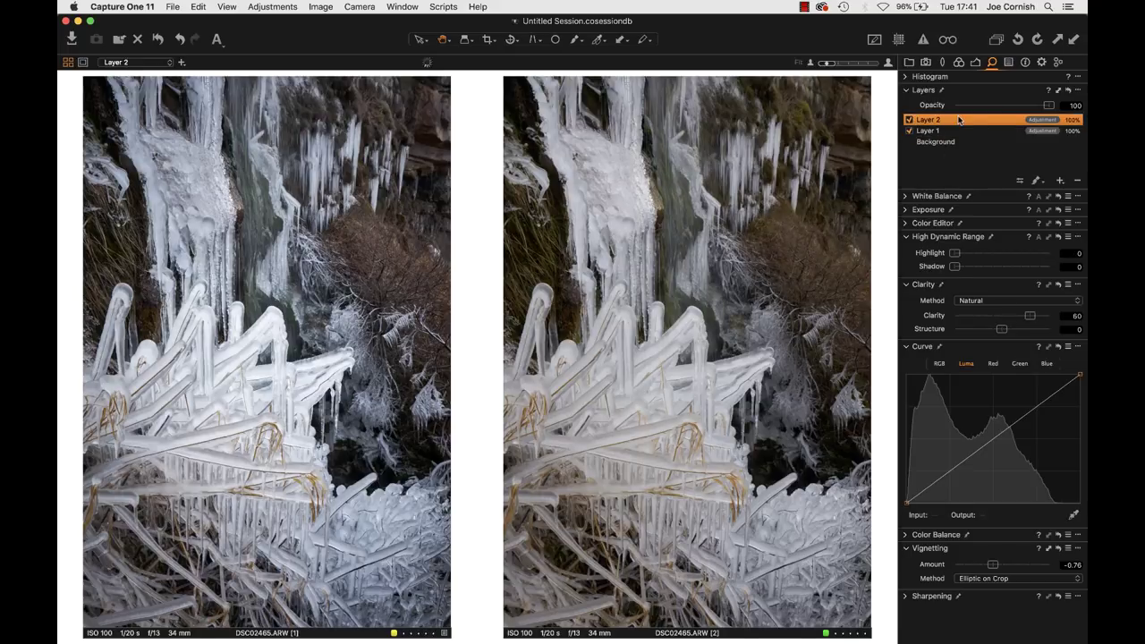
left_click(909, 120)
left_click(909, 120)
left_click(908, 120)
left_click(908, 119)
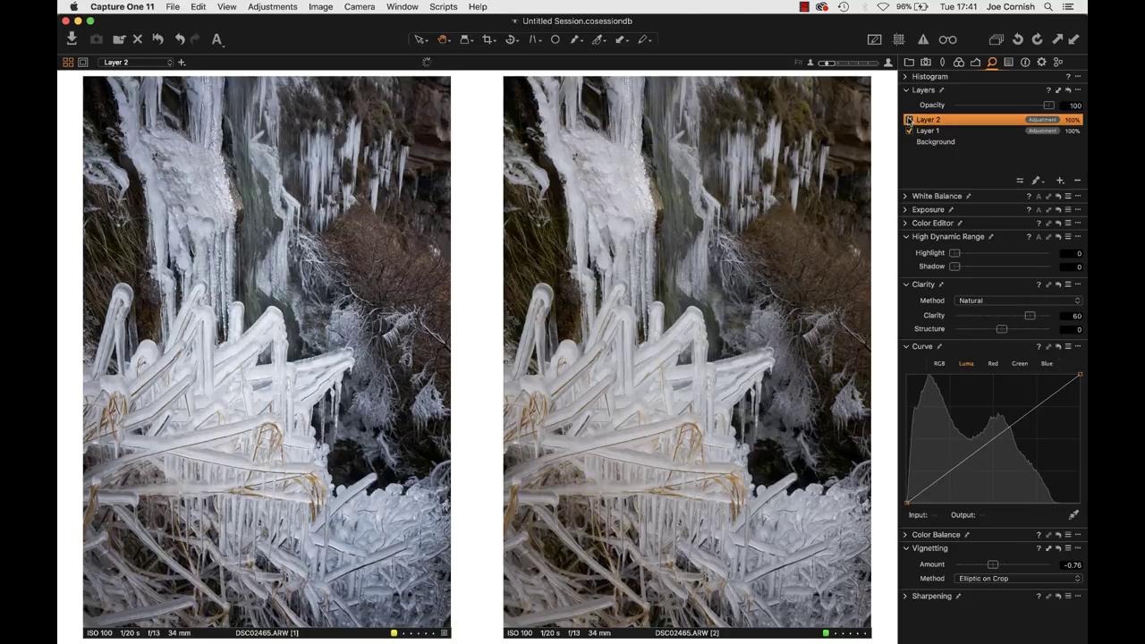
left_click(909, 120)
left_click(909, 119)
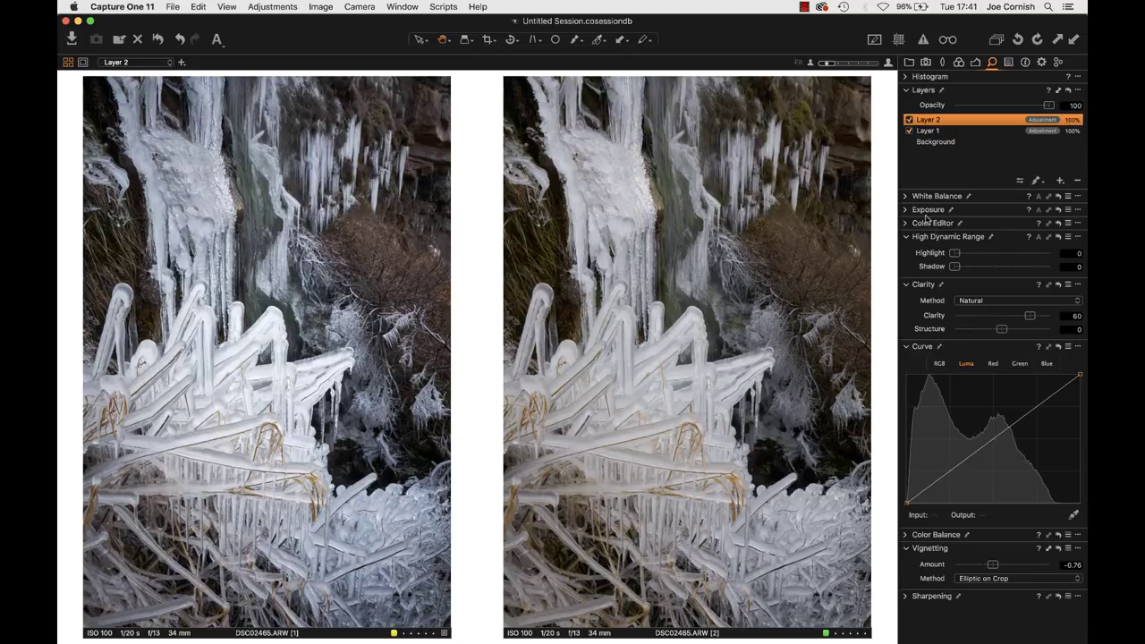
Review Layer 2's Exposure and RGB curve settings, checking the layer's effect on and off once more
left_click(905, 211)
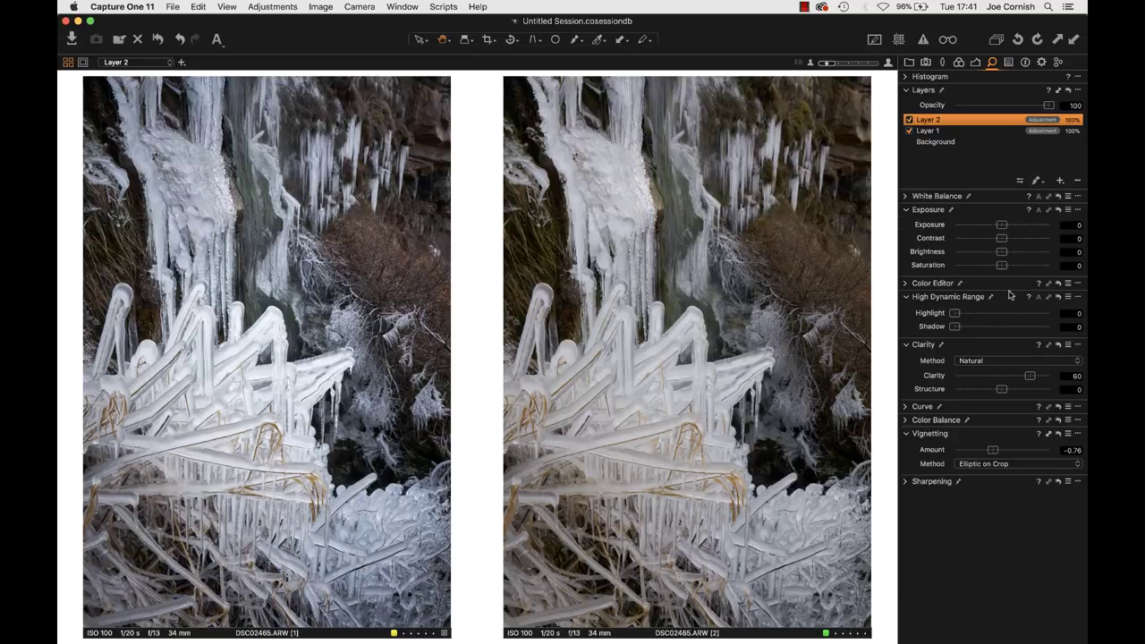
left_click(908, 120)
left_click(909, 120)
left_click(908, 120)
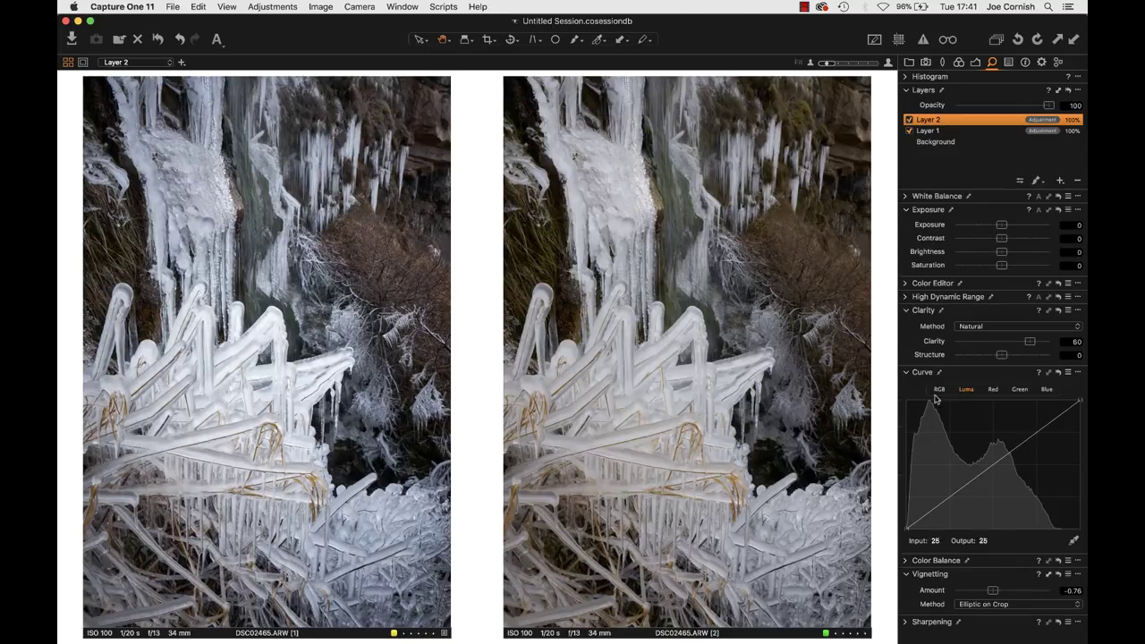
left_click(938, 390)
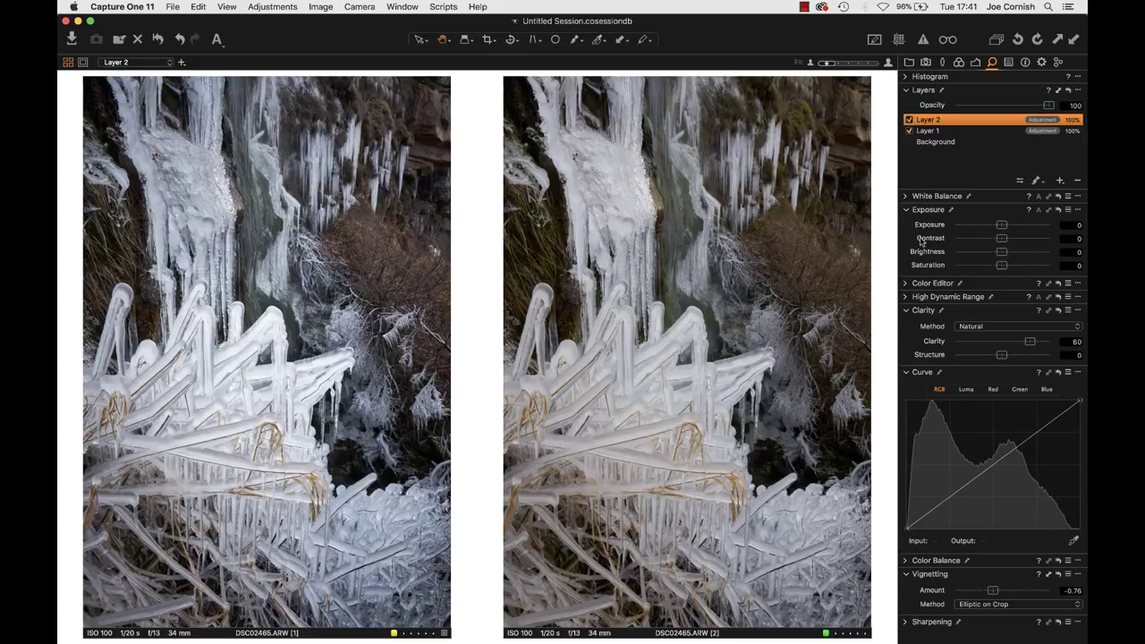